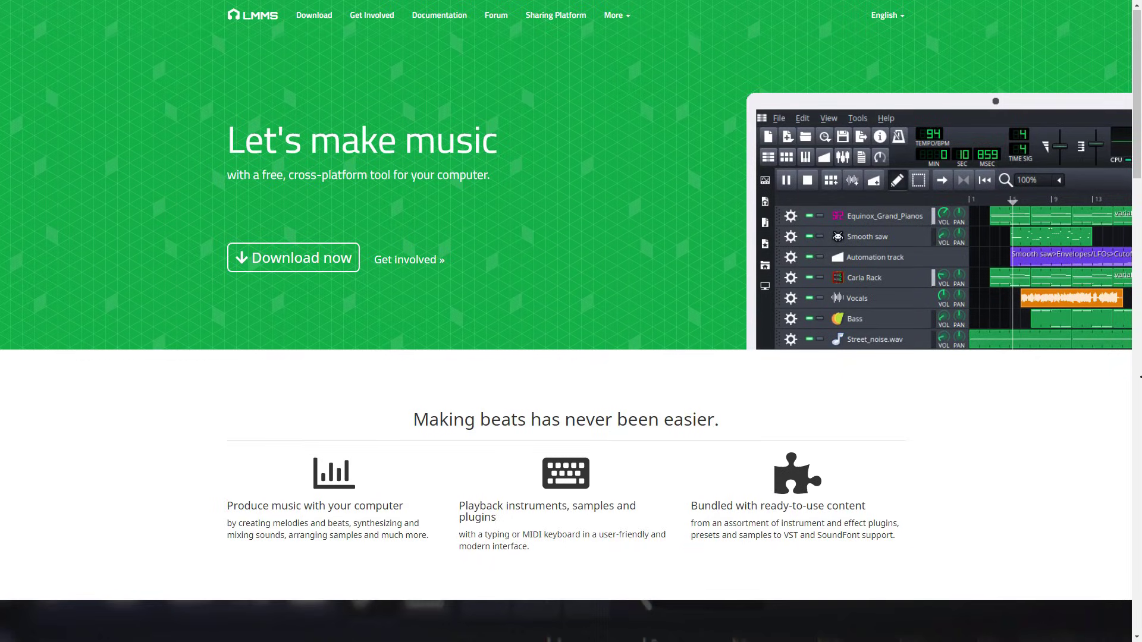
# Scroll the LMMS homepage and go to the Windows download page.
pyautogui.scroll(-7, 1129, 438)
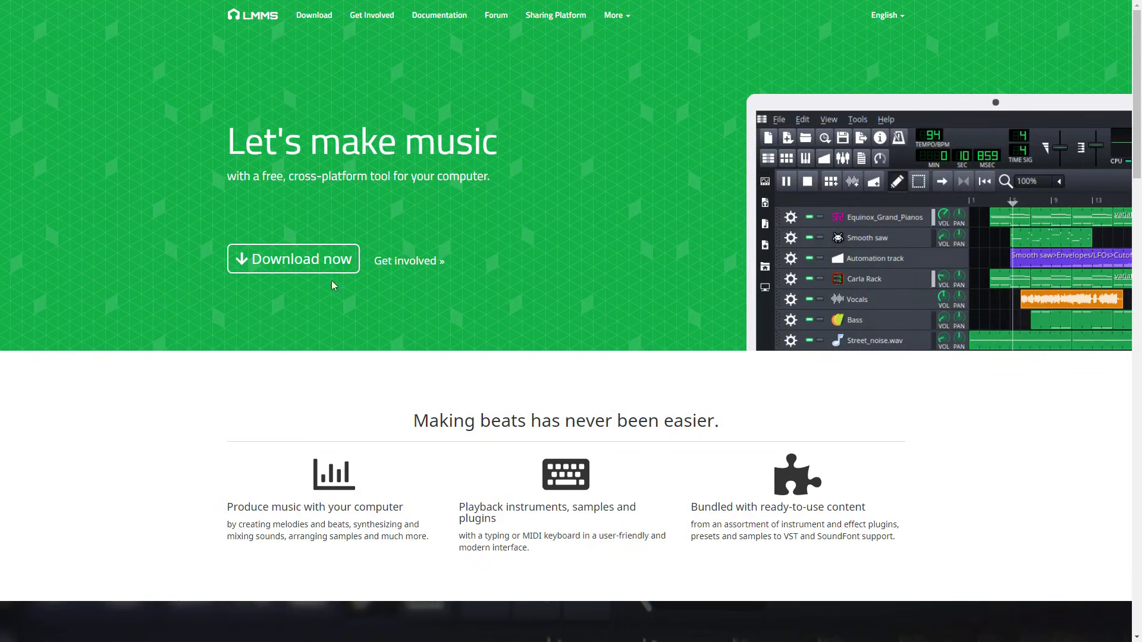
pyautogui.click(301, 259)
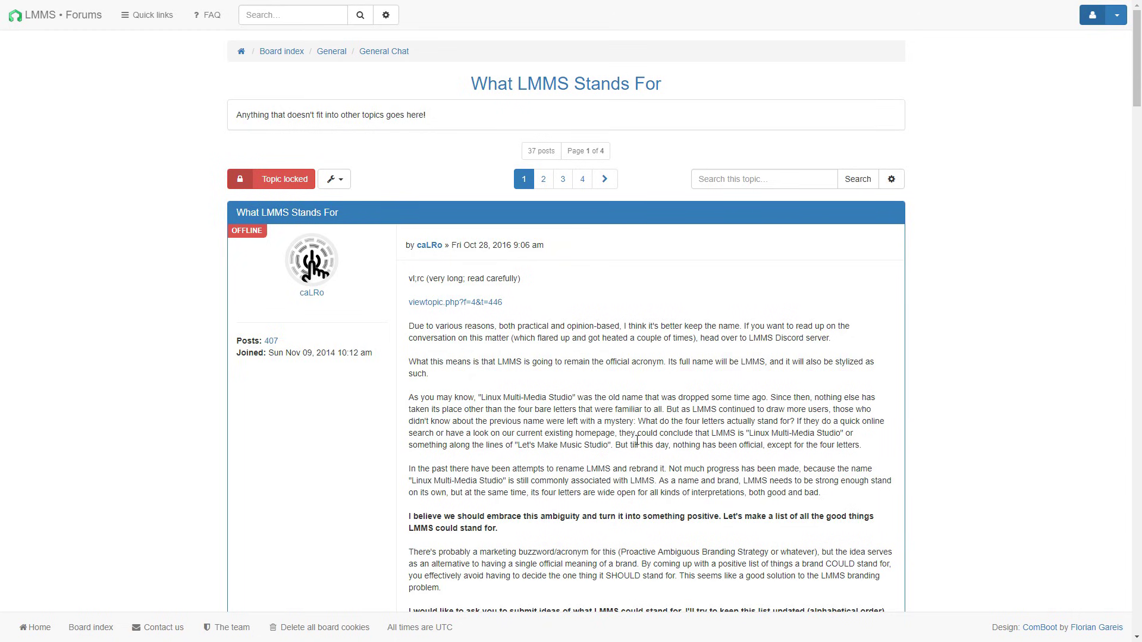
# Highlight the forum sentence saying LMMS once stood for Linux Multi-Media Studio.
pyautogui.moveTo(481, 398); pyautogui.dragTo(766, 400)
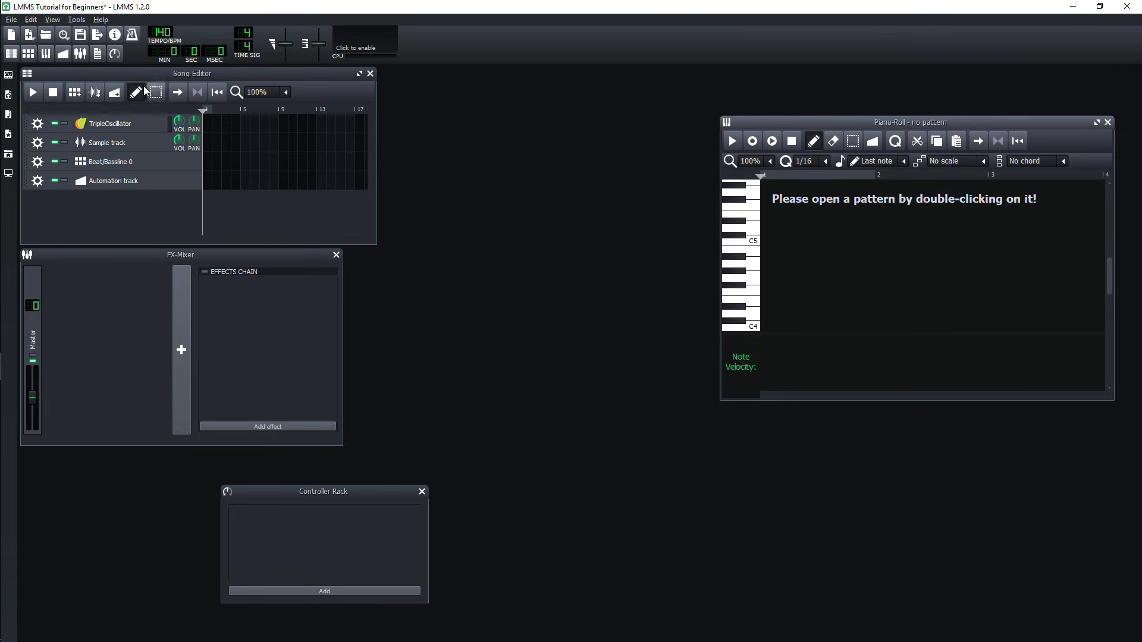
# Enable note labels in the piano roll in Settings and dismiss the restart notice.
pyautogui.click(32, 20)
pyautogui.click(47, 68)
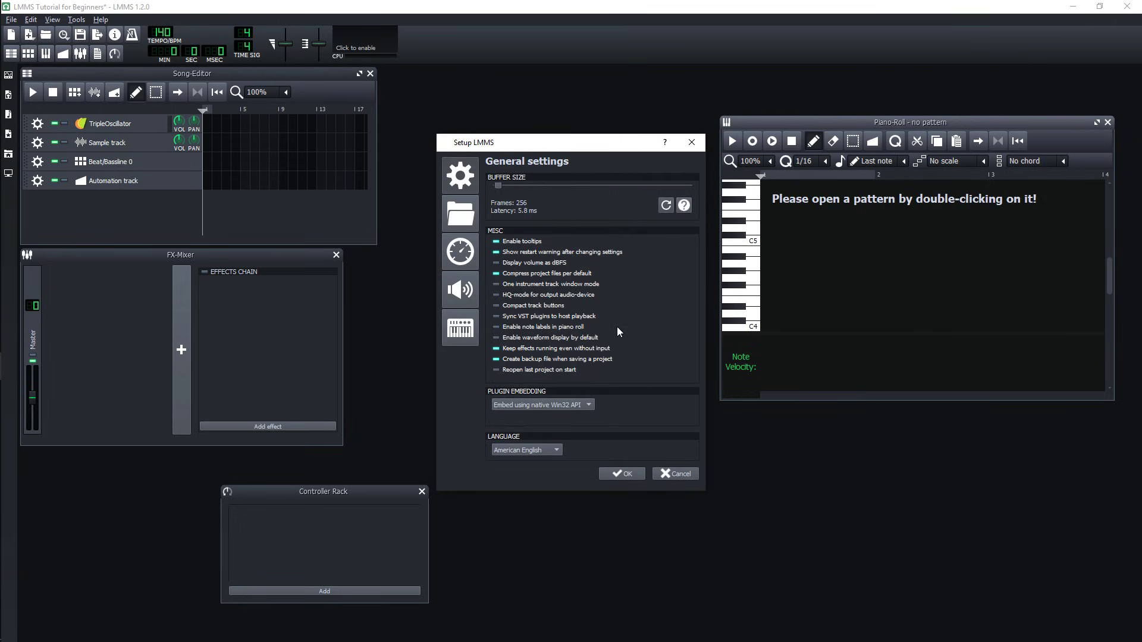
pyautogui.click(499, 327)
pyautogui.click(637, 473)
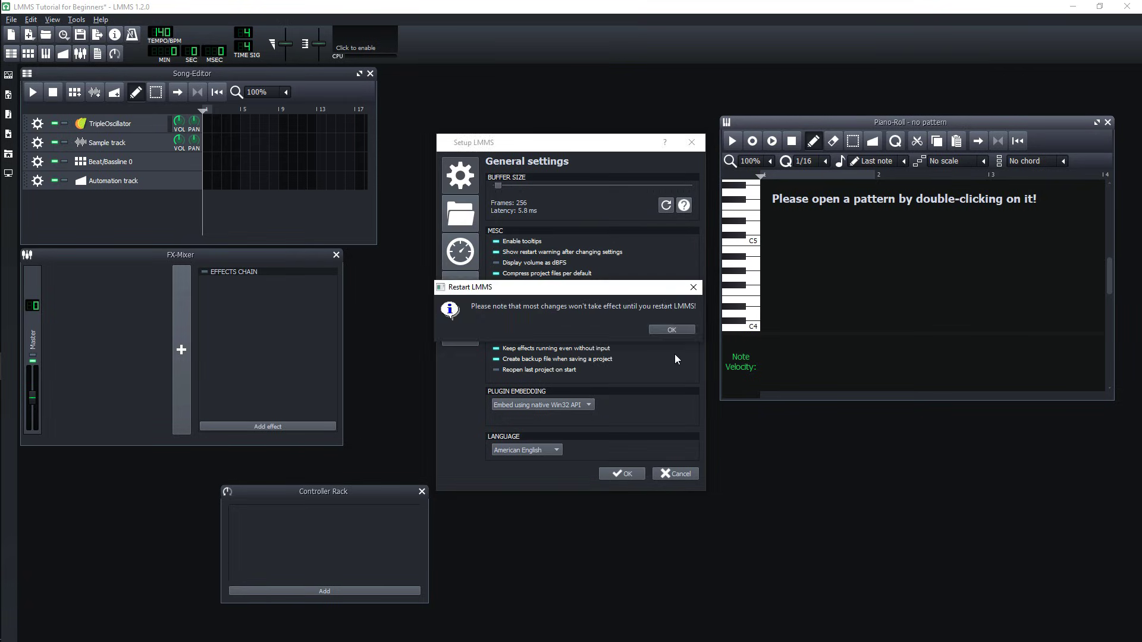
pyautogui.click(681, 329)
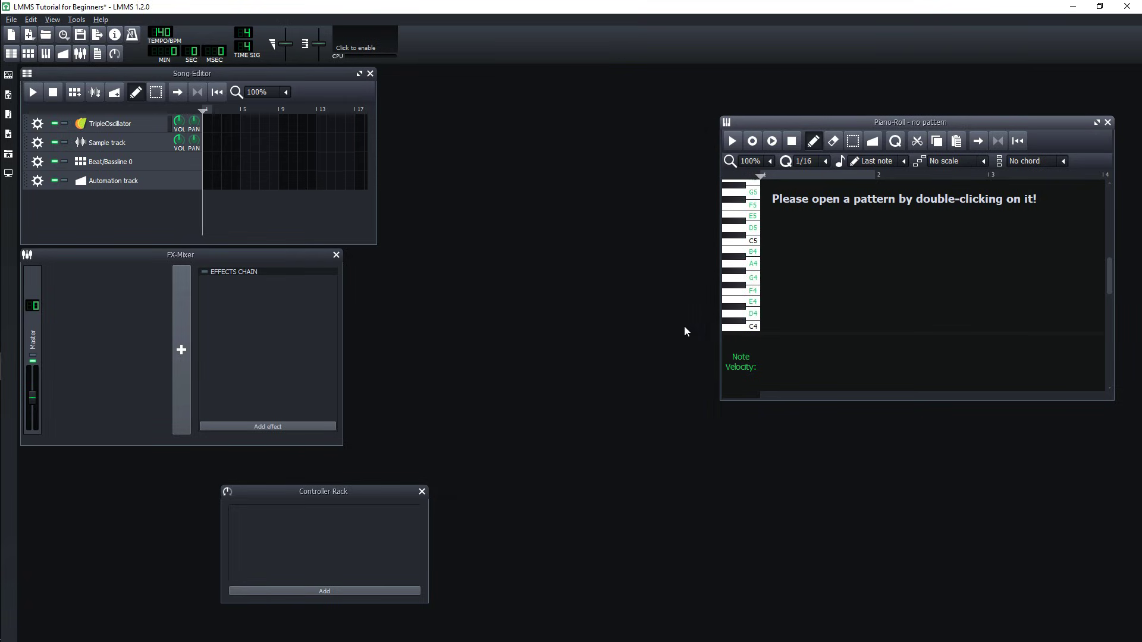
# Reopen Settings and check the Language list, leaving American English.
pyautogui.click(31, 20)
pyautogui.click(47, 75)
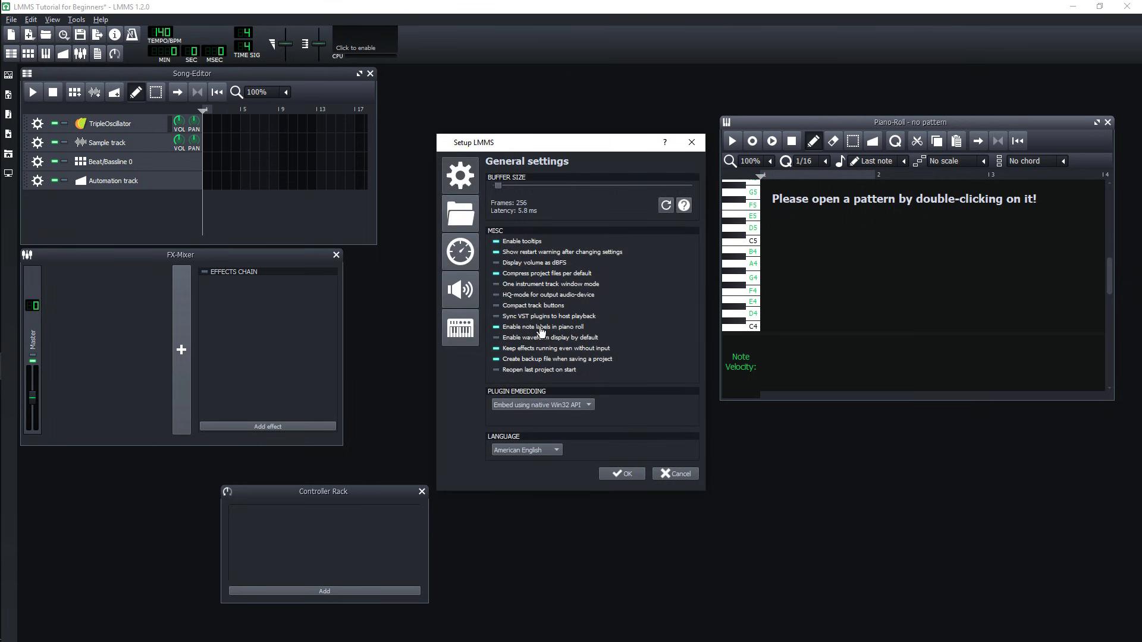
pyautogui.click(542, 451)
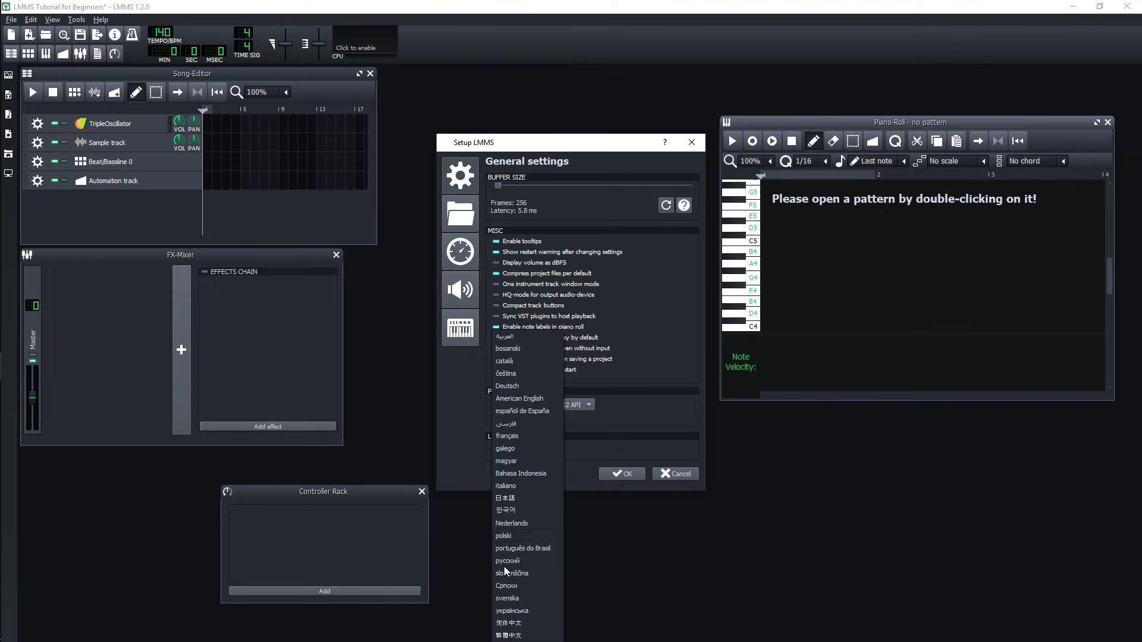
pyautogui.click(464, 436)
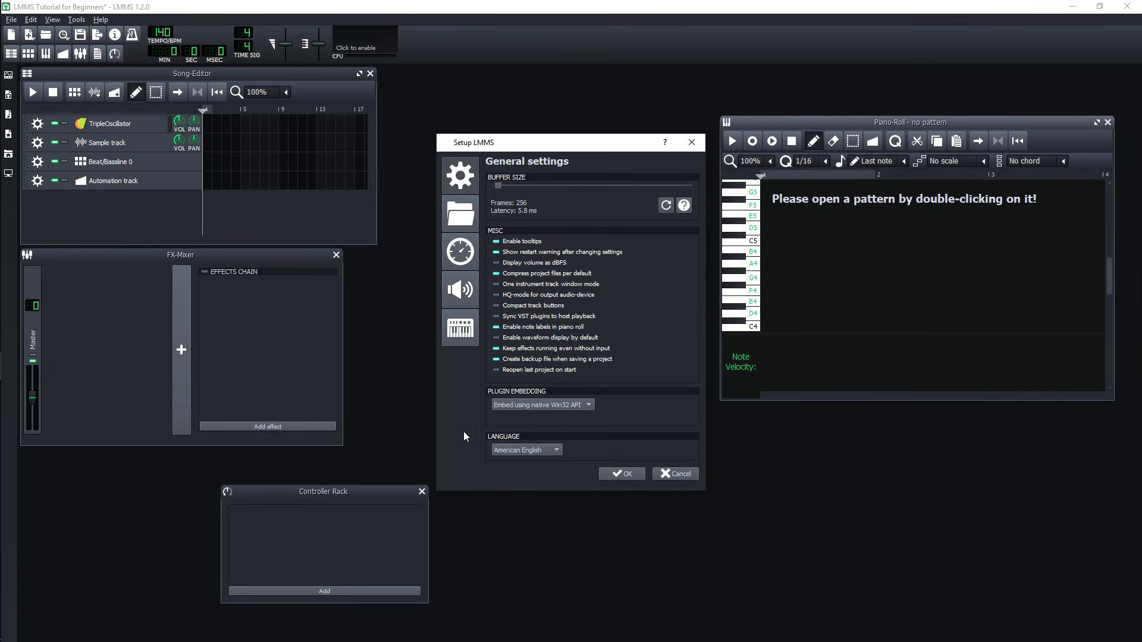
# Review the Directories and Performance settings pages.
pyautogui.click(464, 220)
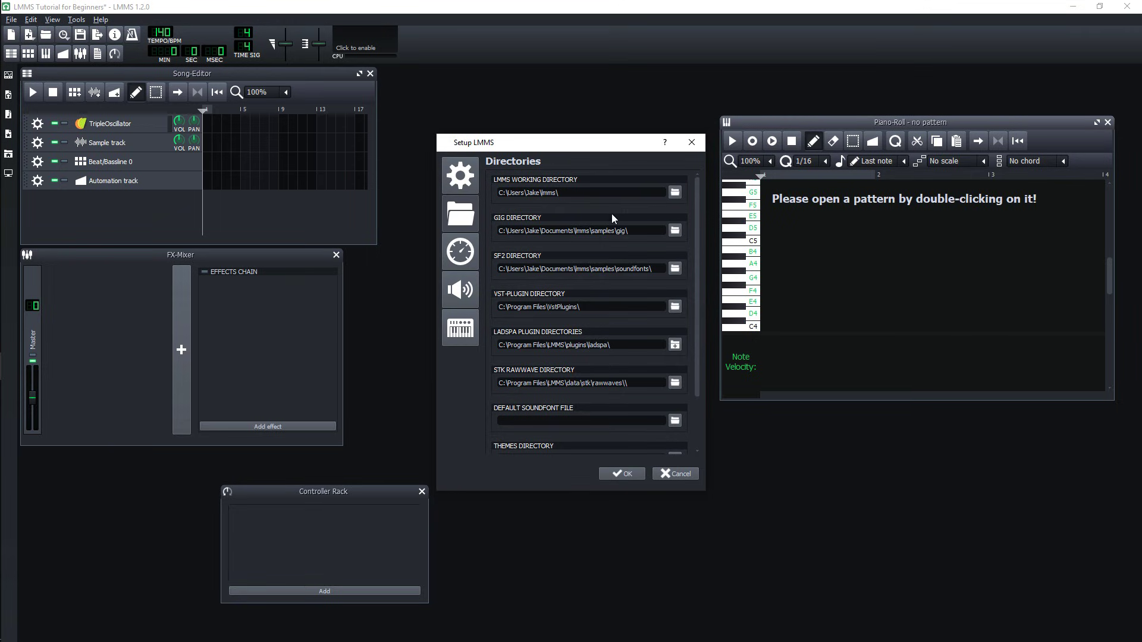
pyautogui.moveTo(698, 278); pyautogui.dragTo(698, 354)
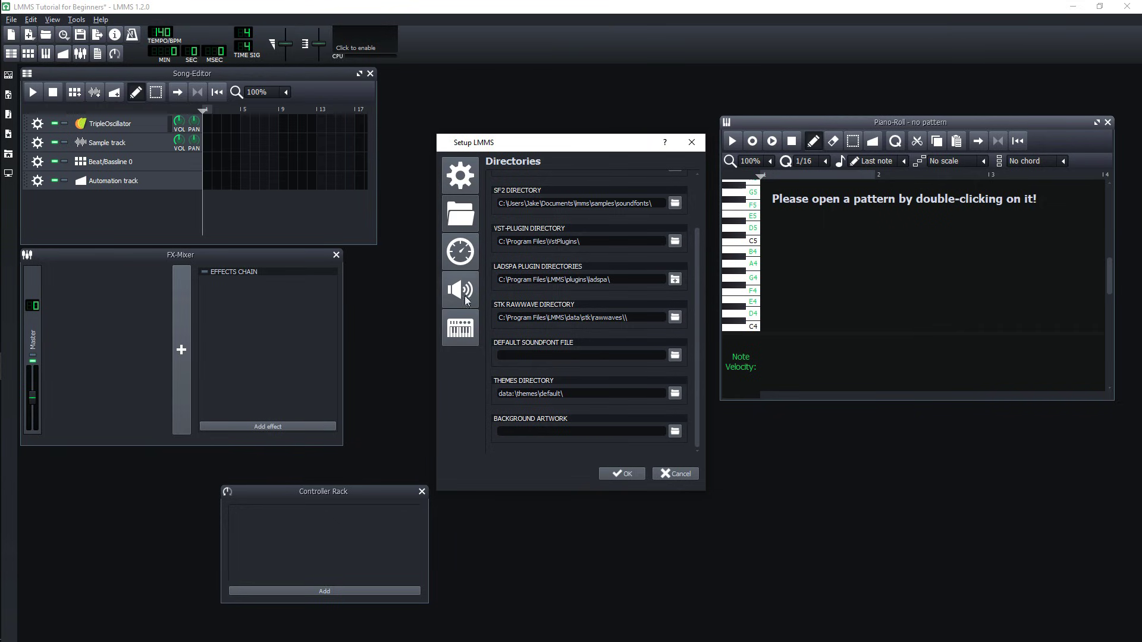
pyautogui.click(461, 254)
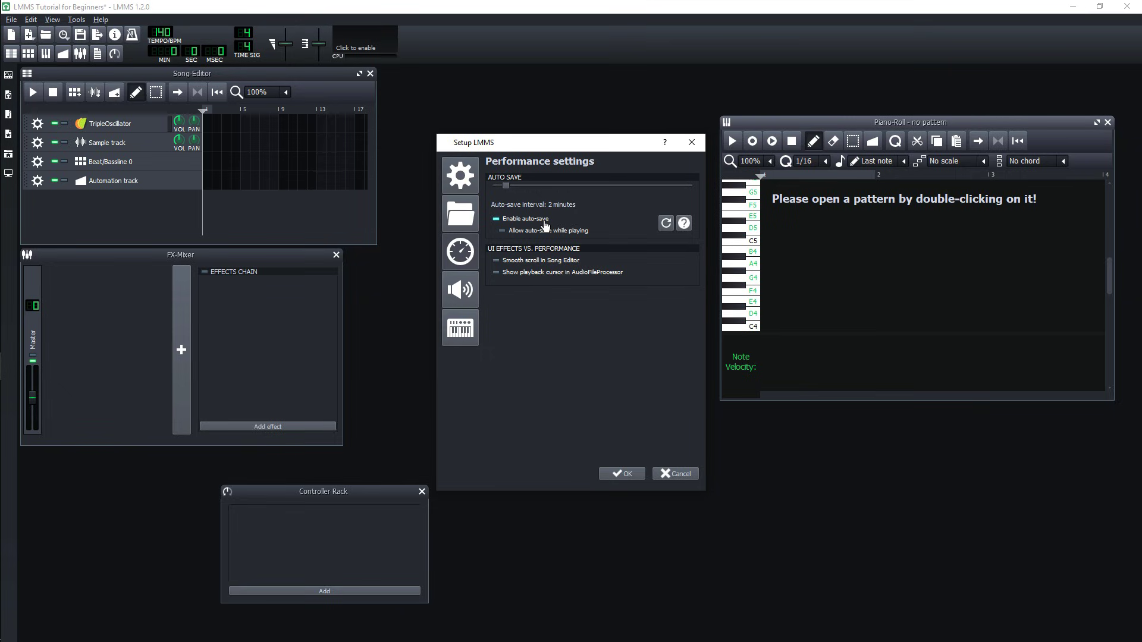
# Check the Audio page (keeping SDL) and MIDI page, then confirm and dismiss the restart notice.
pyautogui.click(468, 295)
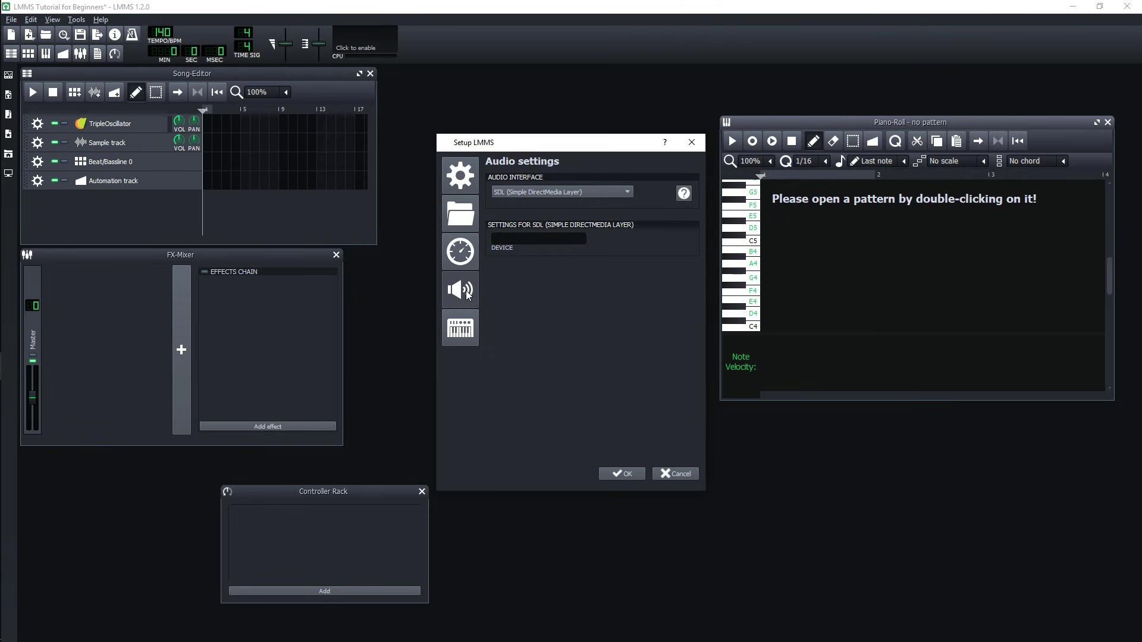
pyautogui.click(537, 187)
pyautogui.click(538, 190)
pyautogui.click(467, 332)
pyautogui.click(626, 474)
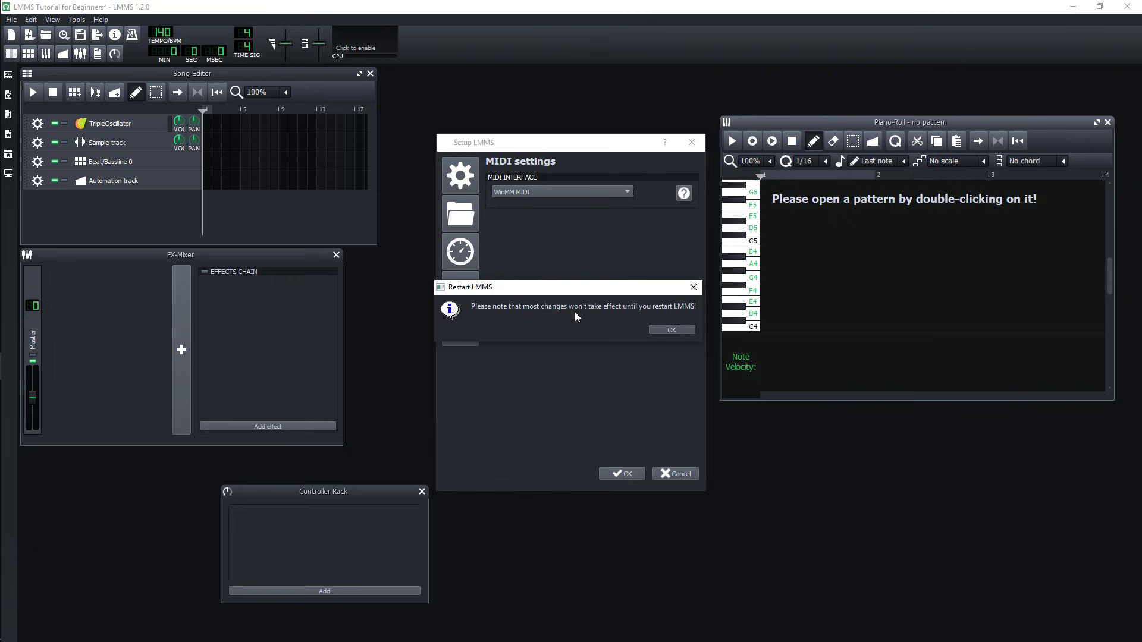
pyautogui.click(671, 330)
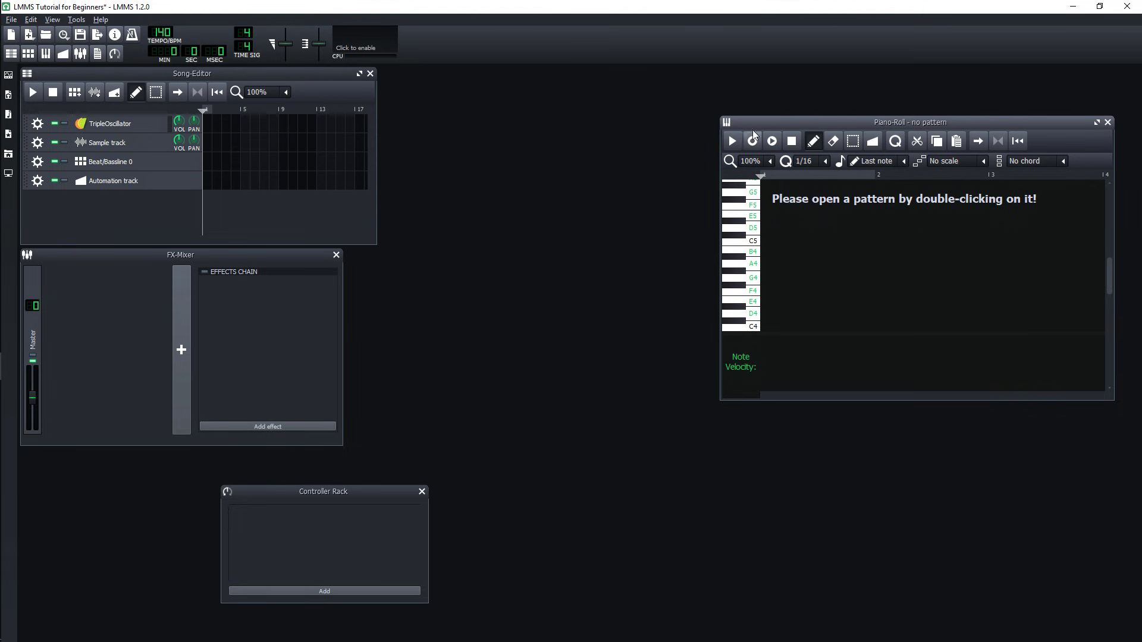
# Rearrange the Piano-Roll and Controller Rack windows so all editors are visible.
pyautogui.moveTo(752, 129); pyautogui.dragTo(1044, 84)
pyautogui.moveTo(375, 493)
pyautogui.mouseDown()
pyautogui.moveTo(361, 630)
pyautogui.moveTo(516, 637)
pyautogui.mouseUp()
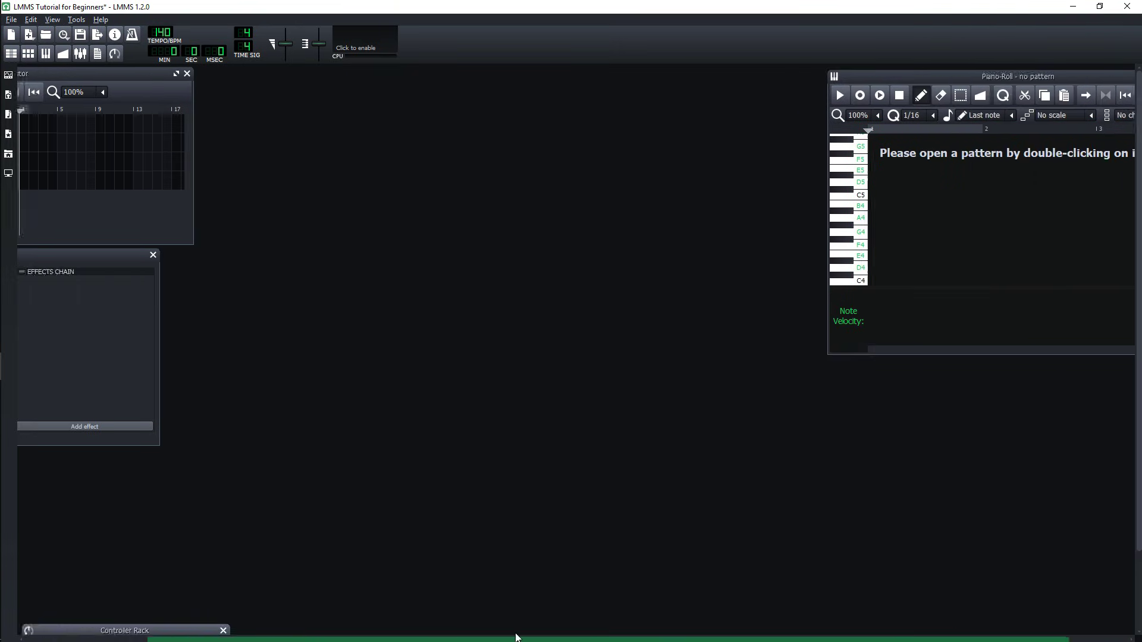
pyautogui.hscroll(-5, 517, 638)
pyautogui.scroll(-1, 1096, 224)
pyautogui.scroll(-3, 1129, 339)
pyautogui.scroll(4, 1129, 339)
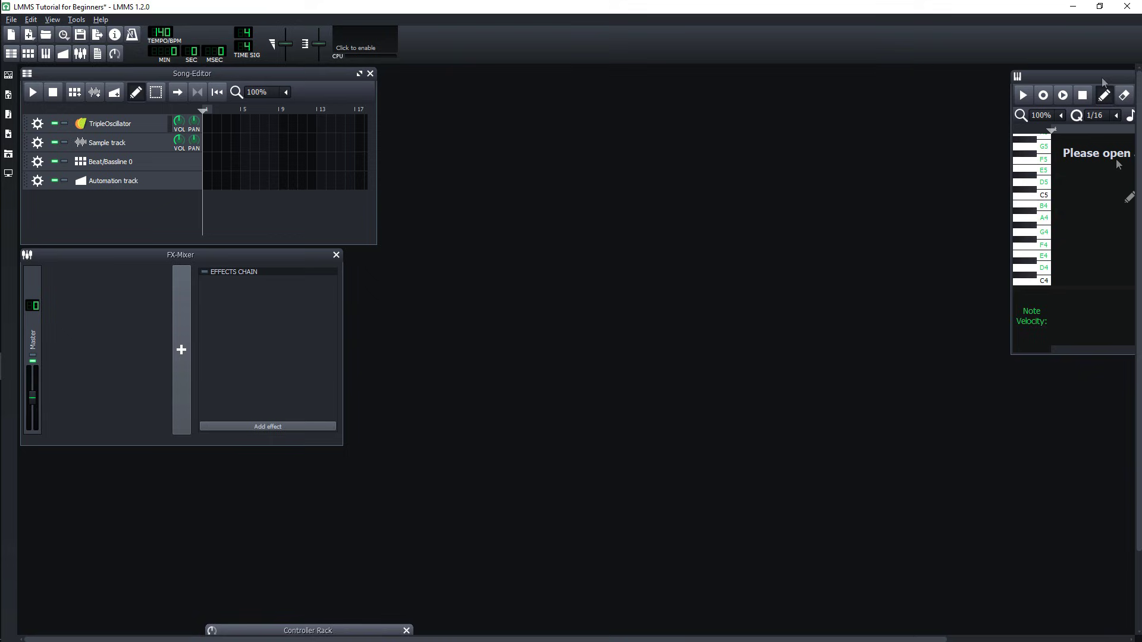
pyautogui.moveTo(1103, 81); pyautogui.dragTo(696, 142)
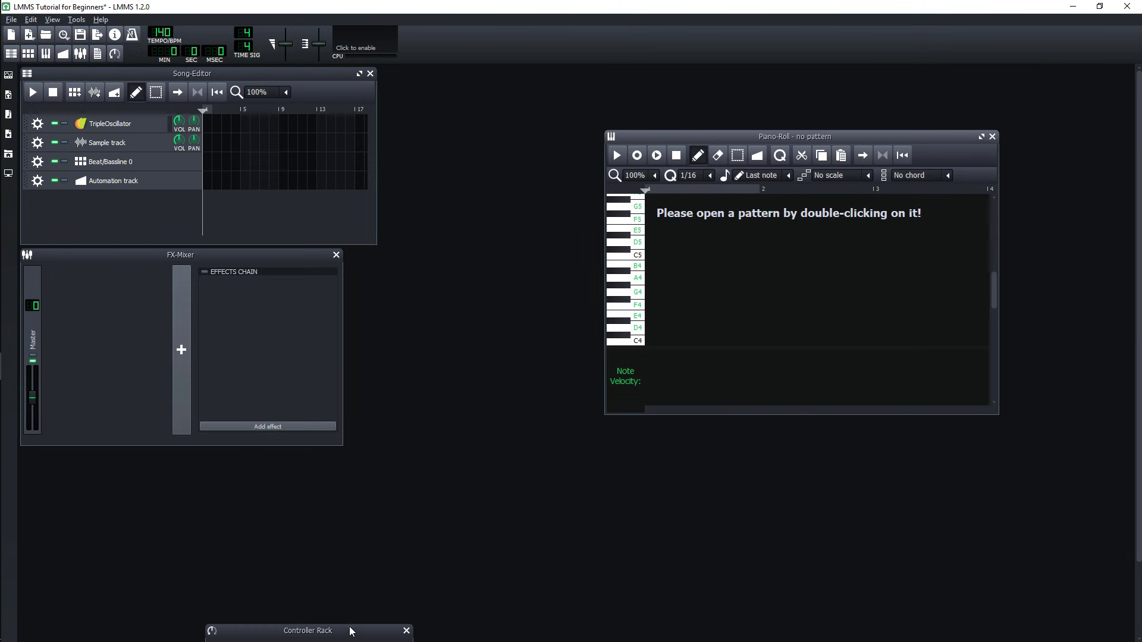
pyautogui.moveTo(350, 631); pyautogui.dragTo(514, 472)
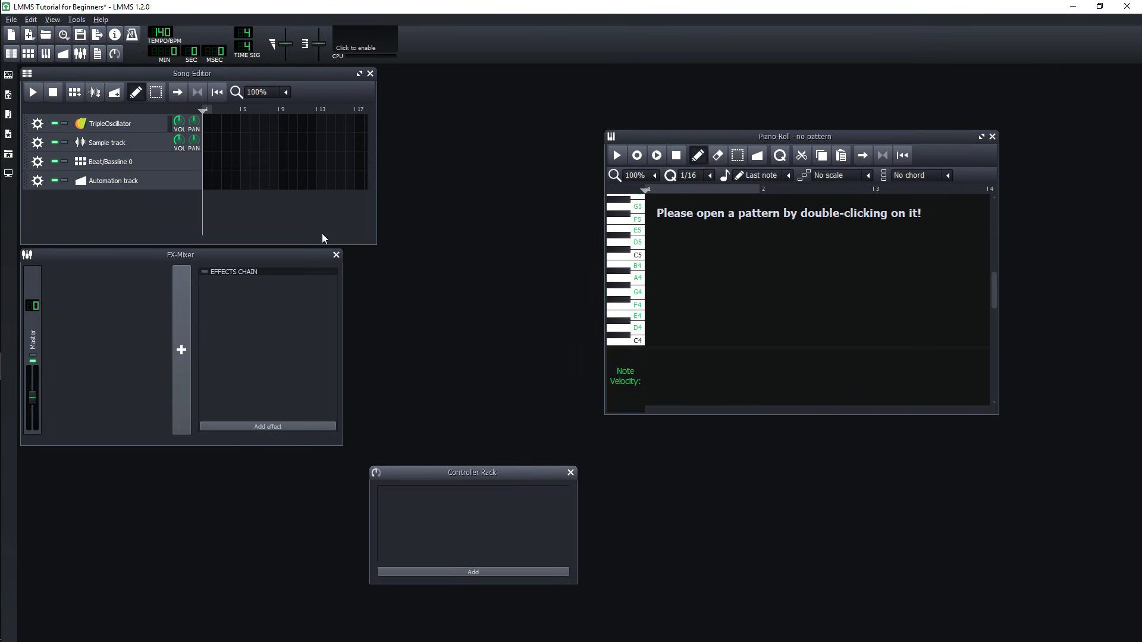
# Add four clips to the song's tracks in the Song-Editor.
pyautogui.click(226, 142)
pyautogui.click(264, 161)
pyautogui.click(312, 143)
pyautogui.click(331, 123)
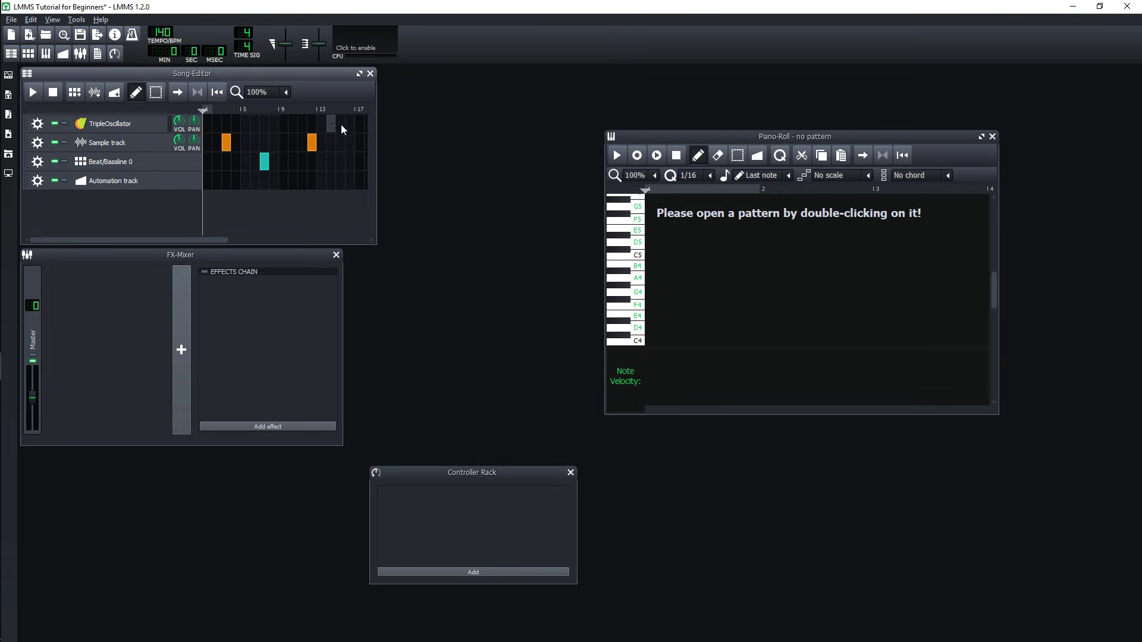
# Close the FX-Mixer, Controller Rack, Piano-Roll and Song-Editor windows.
pyautogui.click(370, 73)
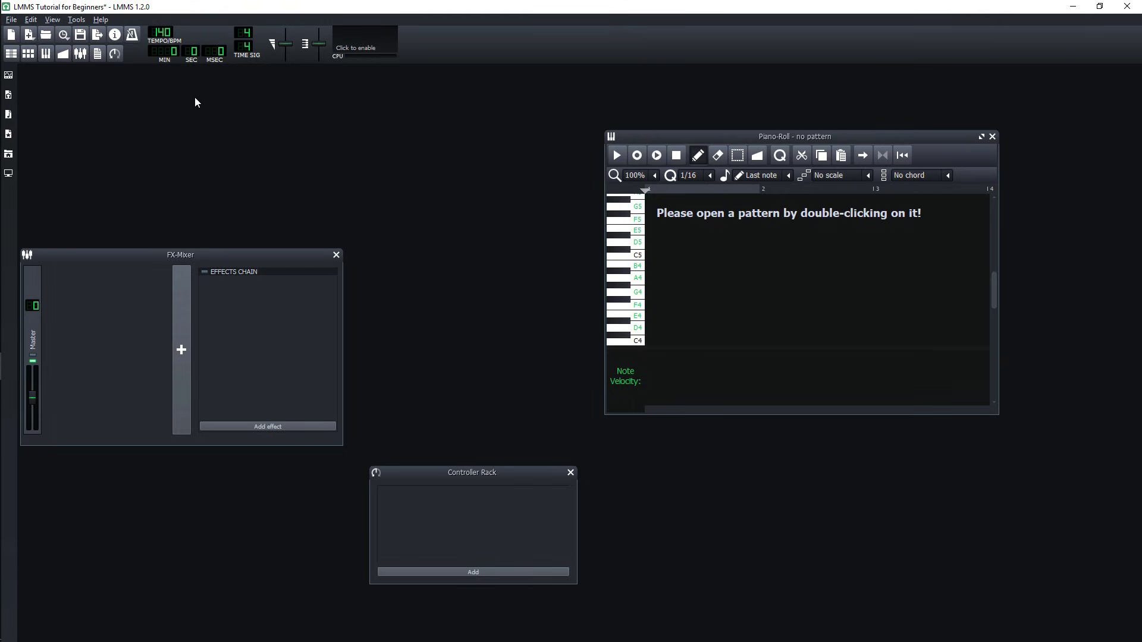
pyautogui.click(16, 54)
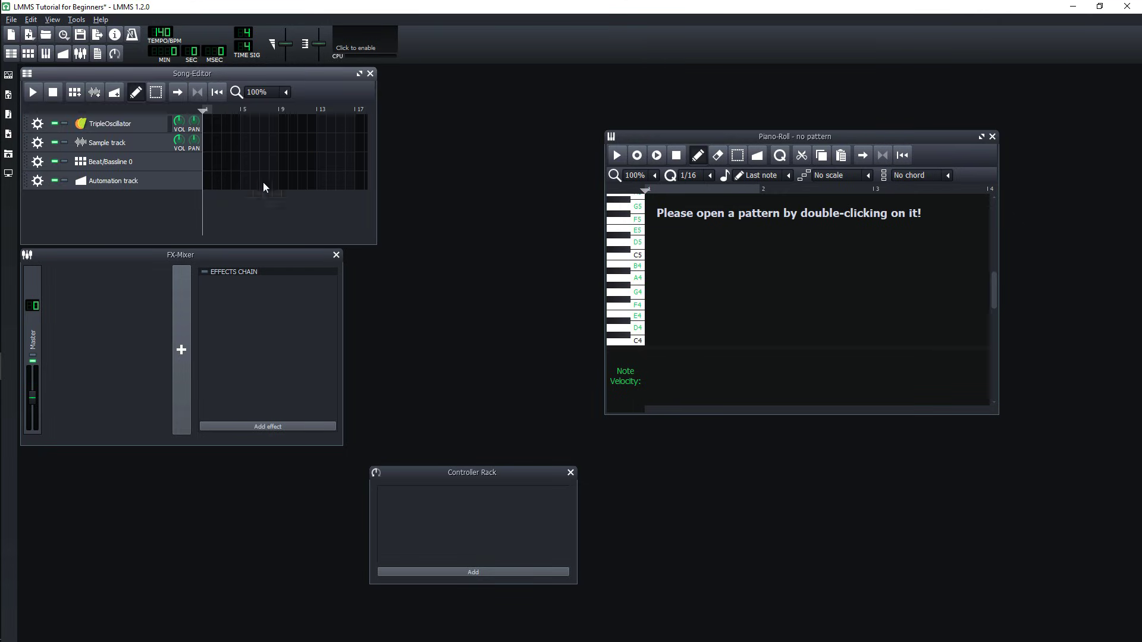
pyautogui.click(336, 254)
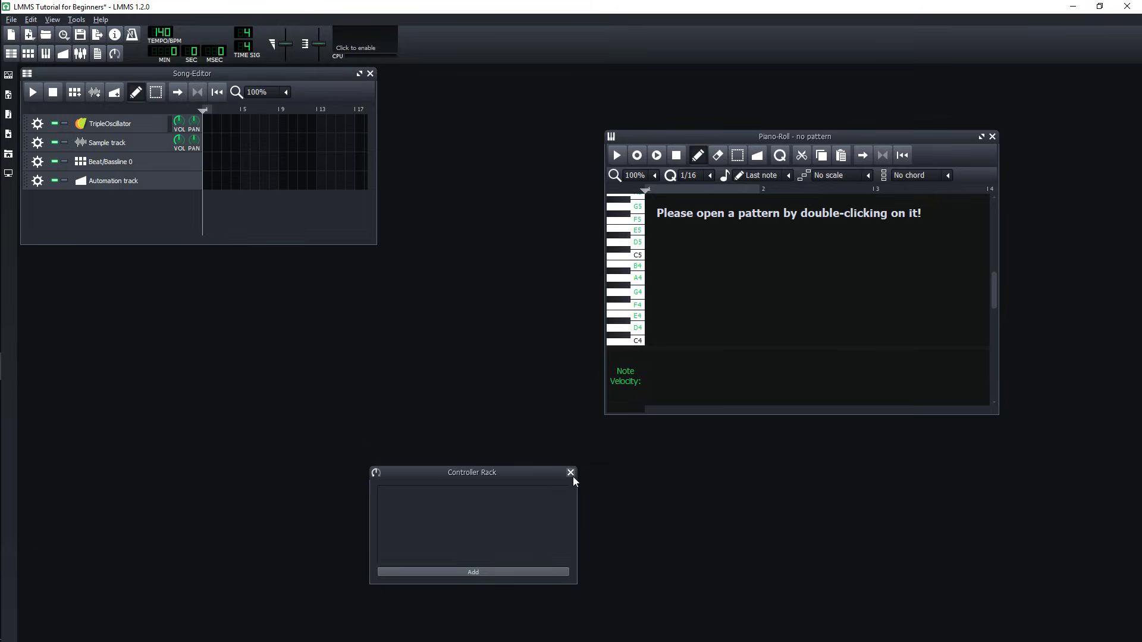
pyautogui.click(571, 473)
pyautogui.click(992, 137)
pyautogui.click(370, 73)
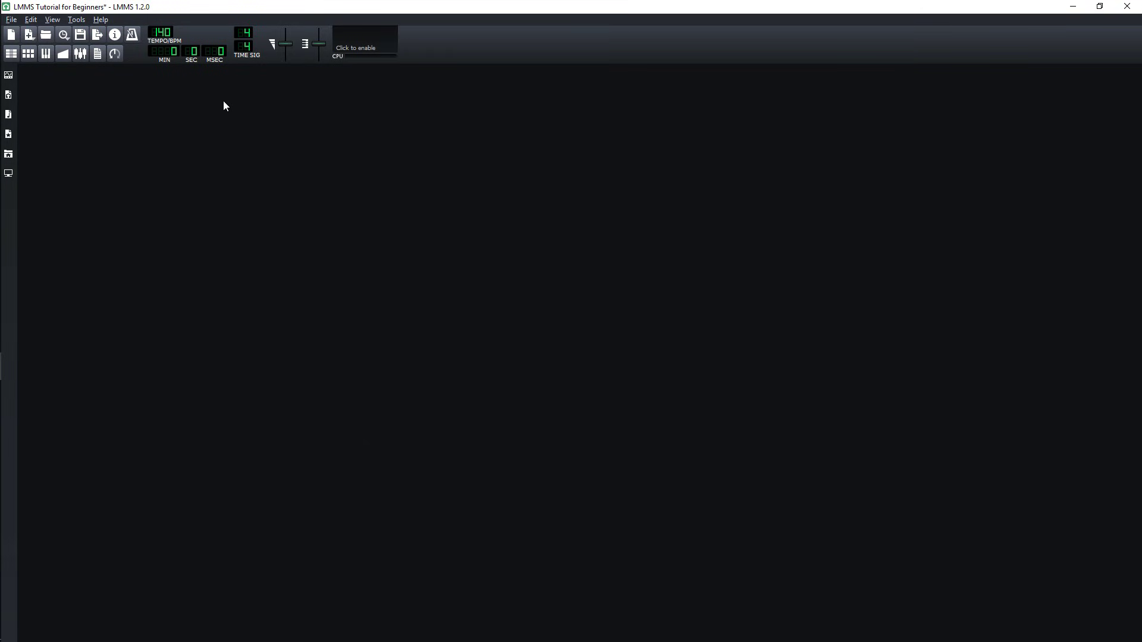
# Start a new project, browse the menus, and get a What's This explanation of the VOL knob.
pyautogui.click(11, 34)
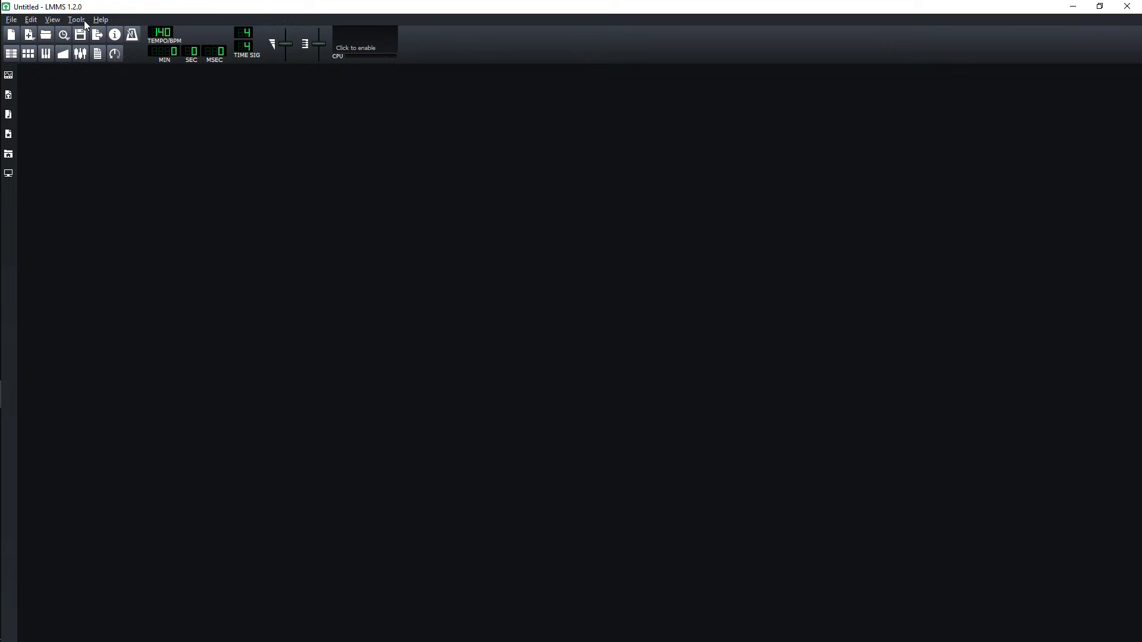
pyautogui.click(12, 21)
pyautogui.click(30, 19)
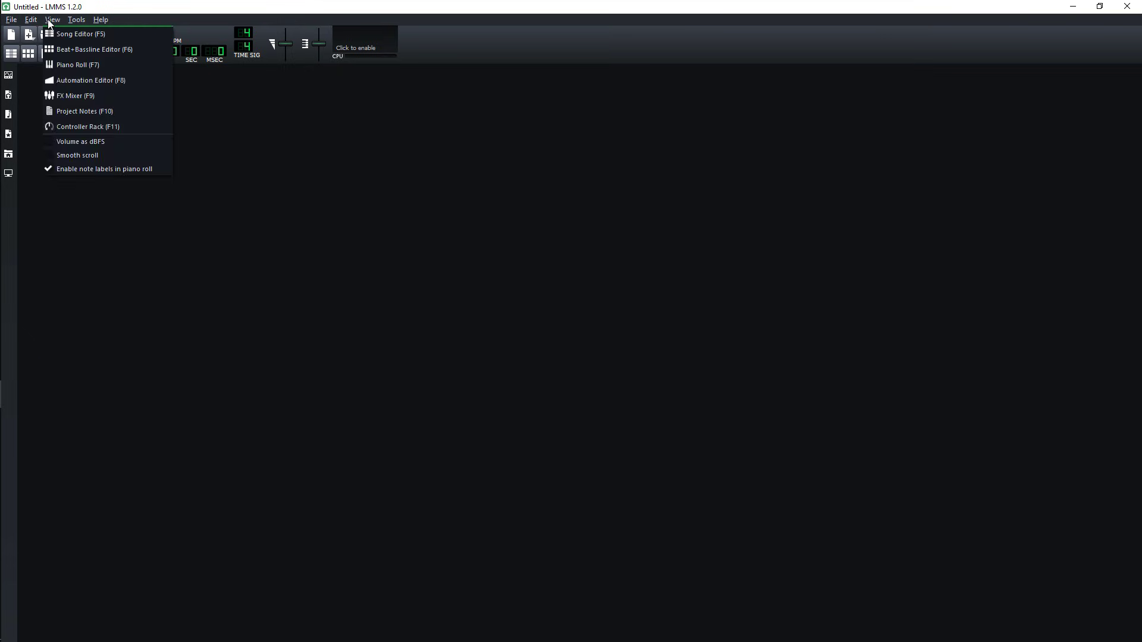
pyautogui.click(37, 62)
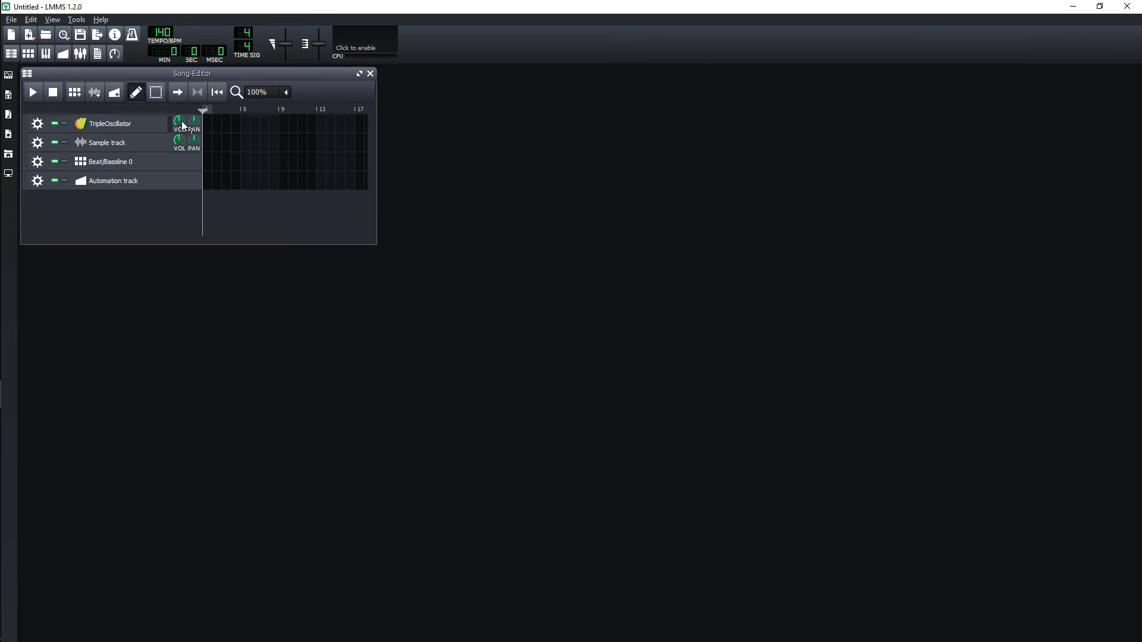
pyautogui.click(182, 124)
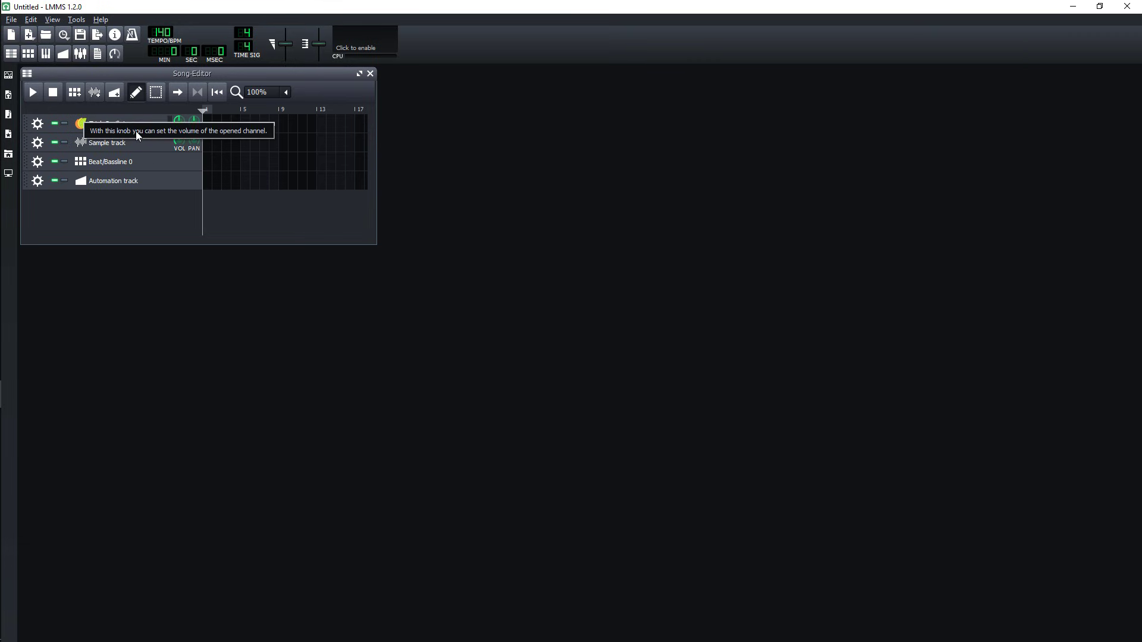
# Close the Song-Editor, then open the song, pattern, Piano-Roll and Automation editors.
pyautogui.click(370, 73)
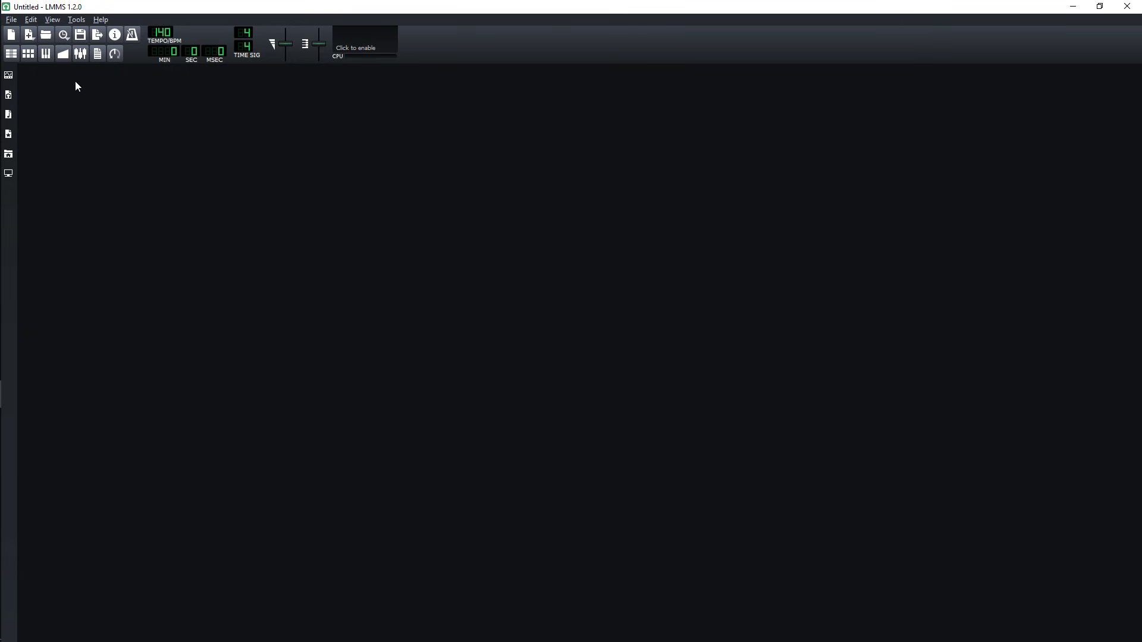
pyautogui.click(10, 53)
pyautogui.click(45, 53)
pyautogui.click(62, 53)
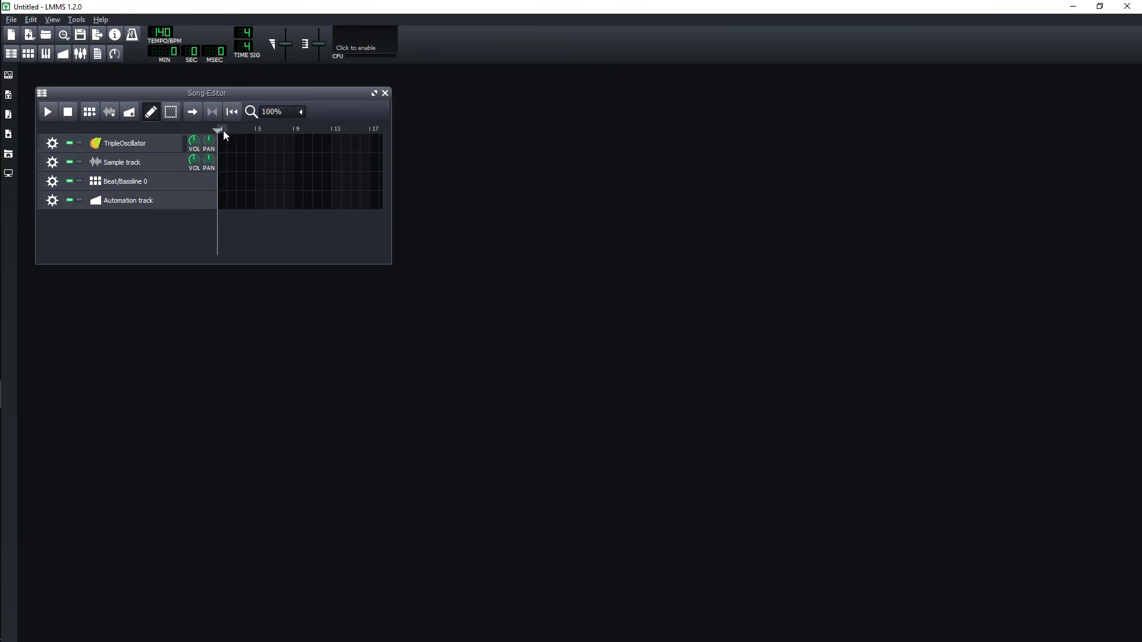
# Move the playhead to about bar 5 and adjust the tempo to around 140 BPM.
pyautogui.moveTo(220, 130); pyautogui.dragTo(330, 136)
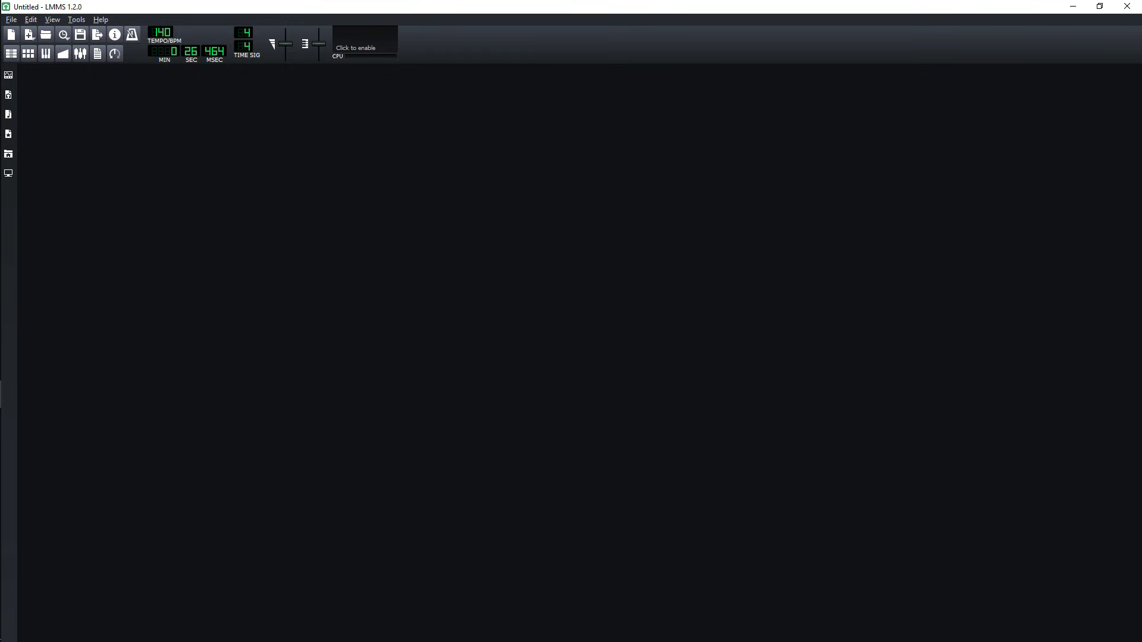
pyautogui.doubleClick(163, 34)
pyautogui.click(632, 293)
pyautogui.moveTo(166, 37); pyautogui.dragTo(166, 30)
# Browse the instrument, project and sample panels, previewing bassdrum_acoustic01, clap04 and hihat_closed03.
pyautogui.click(9, 75)
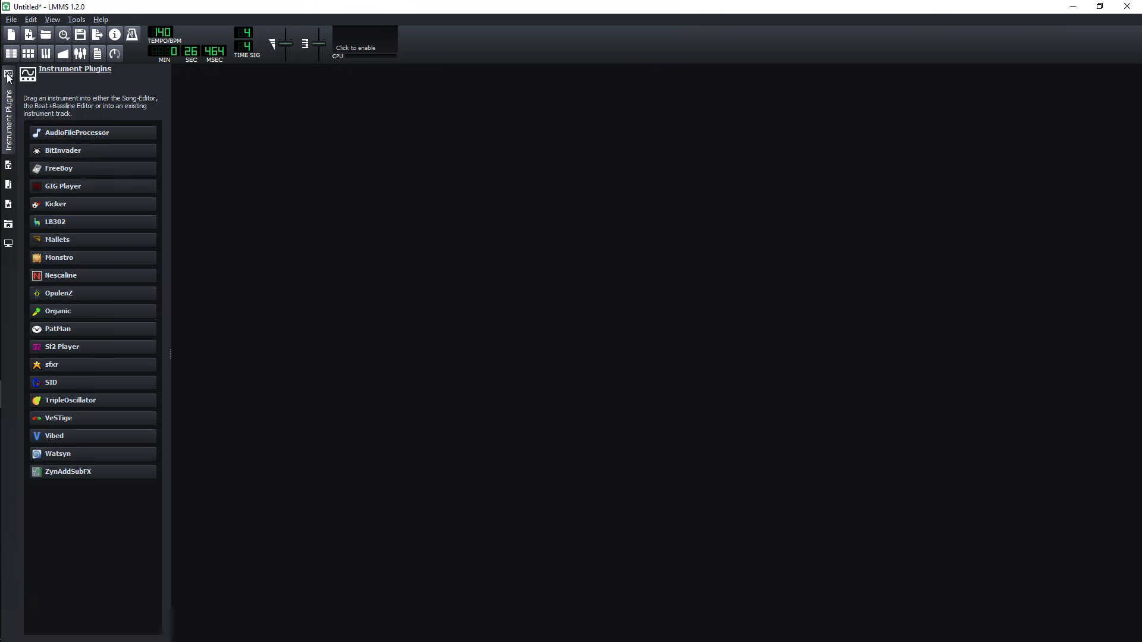
pyautogui.moveTo(89, 177)
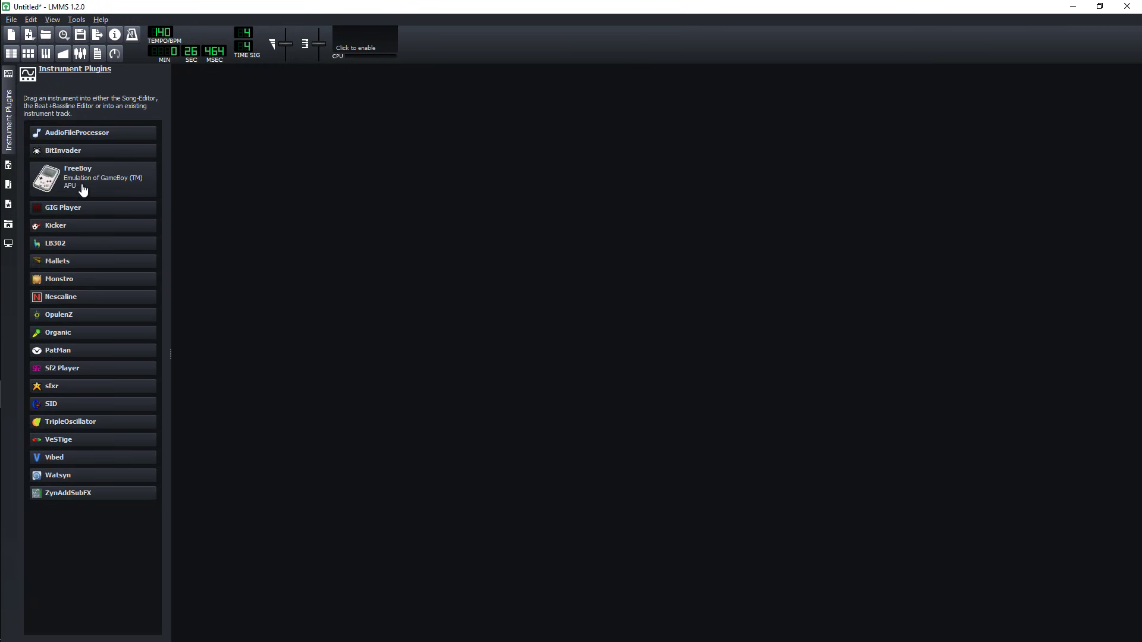
pyautogui.click(8, 165)
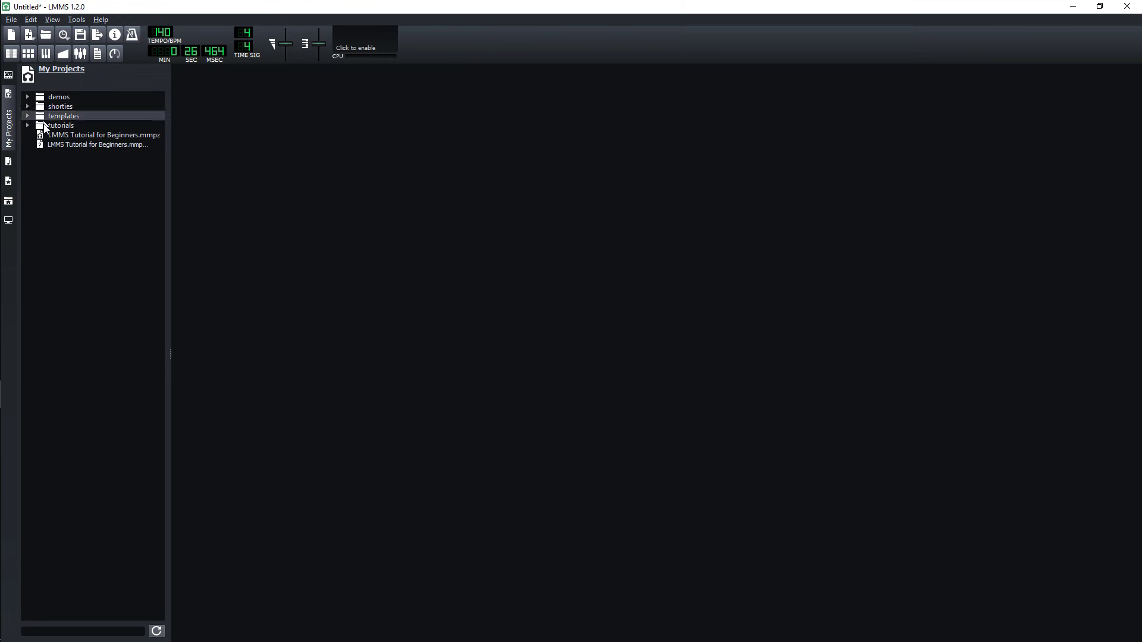
pyautogui.click(8, 161)
pyautogui.click(95, 184)
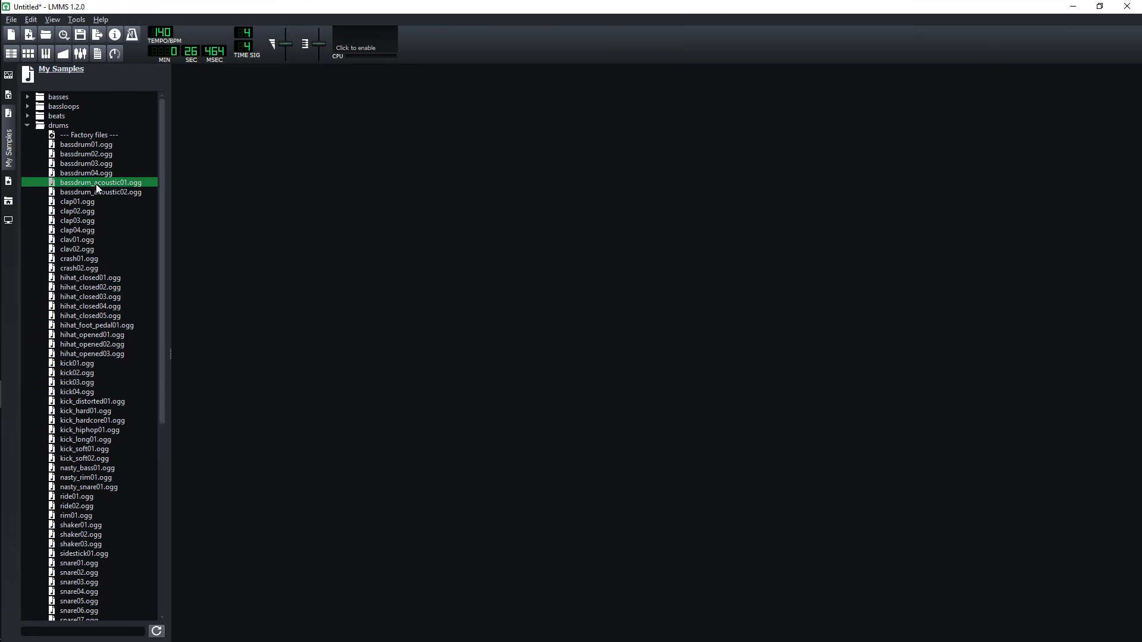
pyautogui.click(98, 230)
pyautogui.click(101, 297)
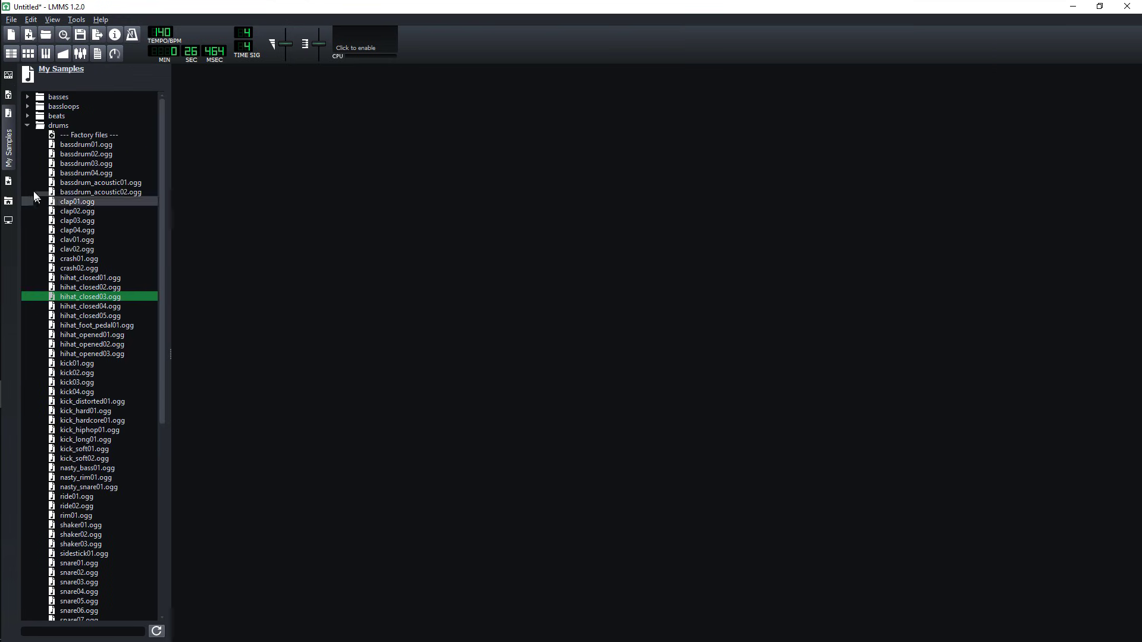
# View the presets and home browsers, then expand C:/ down to the VstPlugins folder.
pyautogui.click(8, 181)
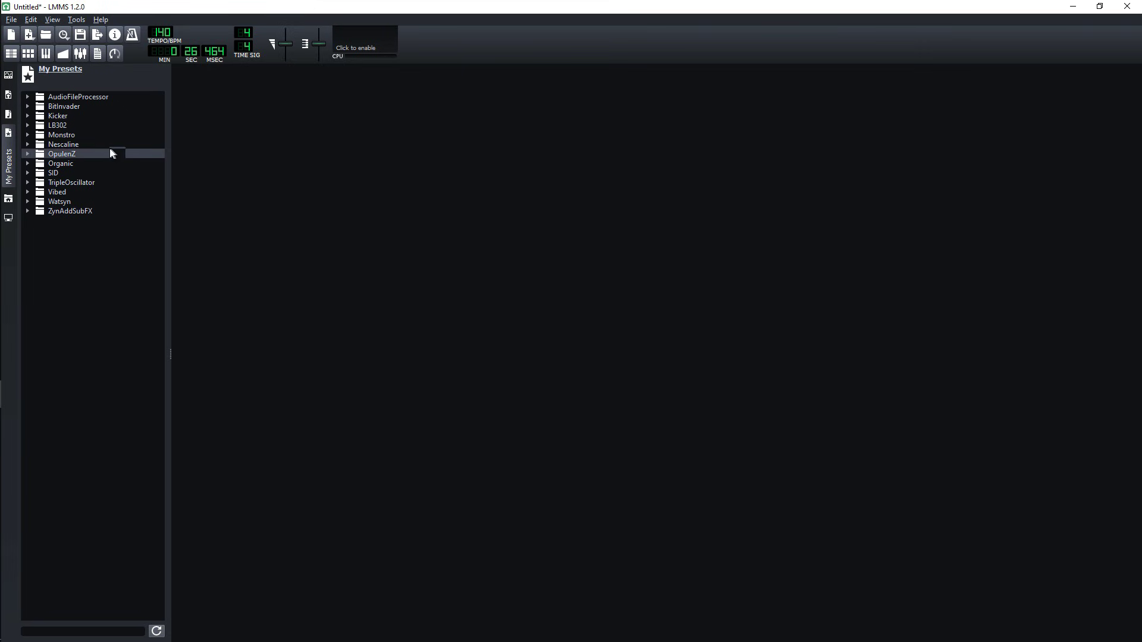
pyautogui.click(9, 199)
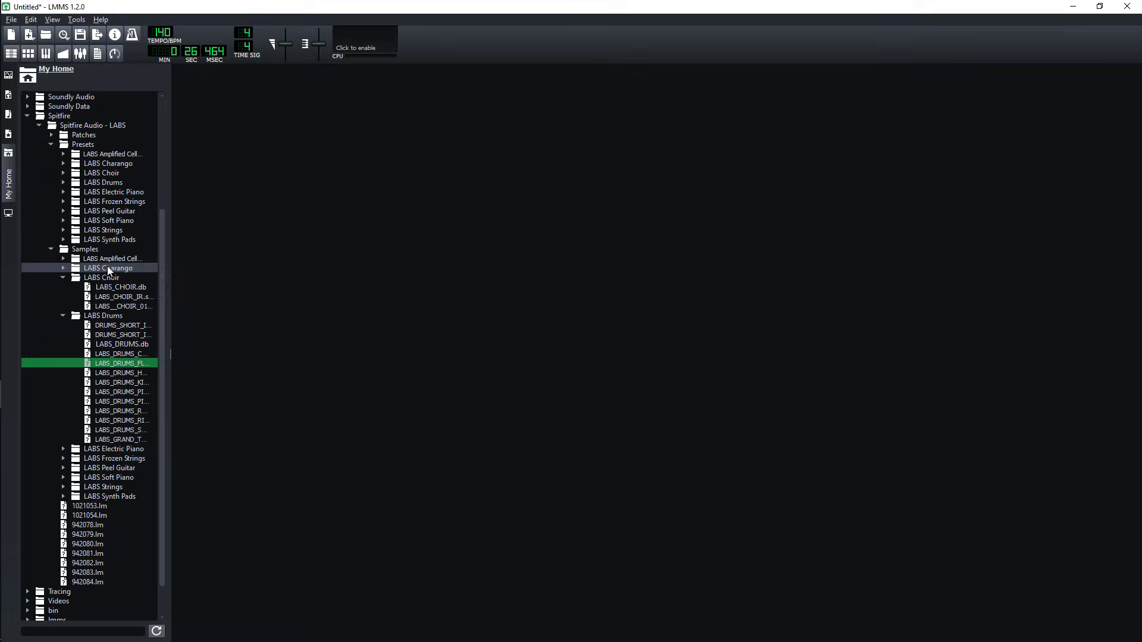
pyautogui.click(9, 214)
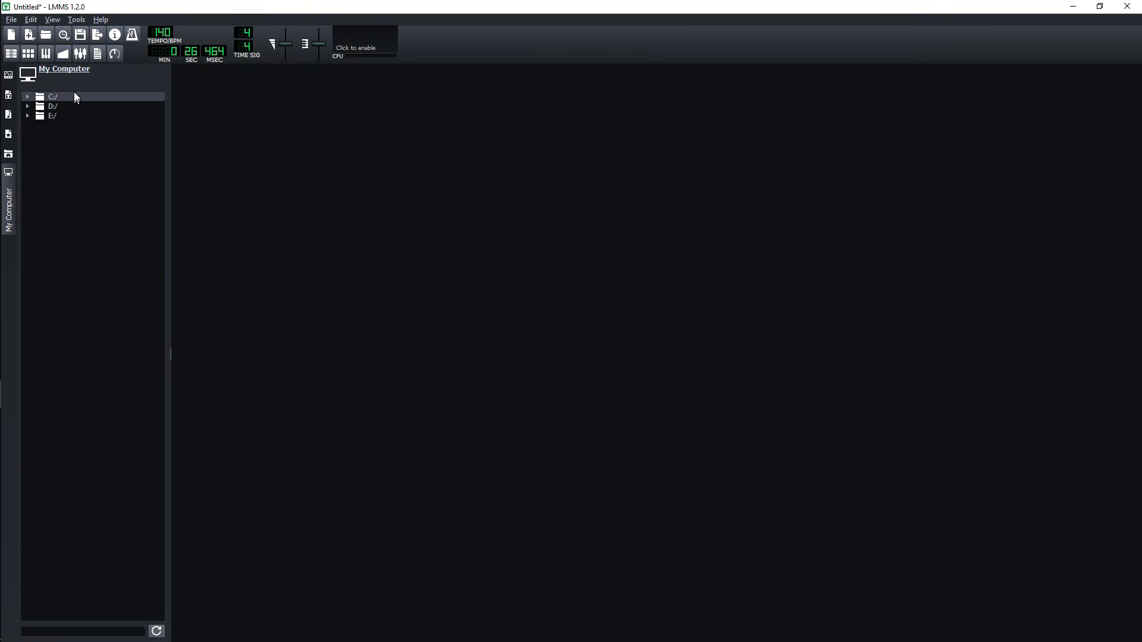
pyautogui.click(28, 97)
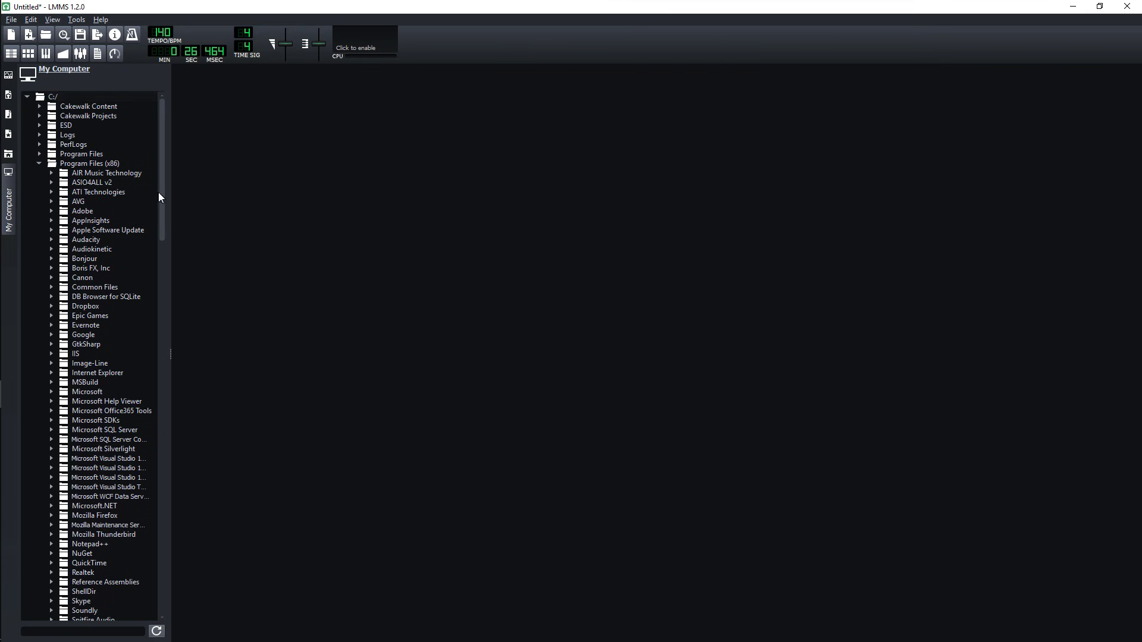
pyautogui.moveTo(162, 192); pyautogui.dragTo(163, 332)
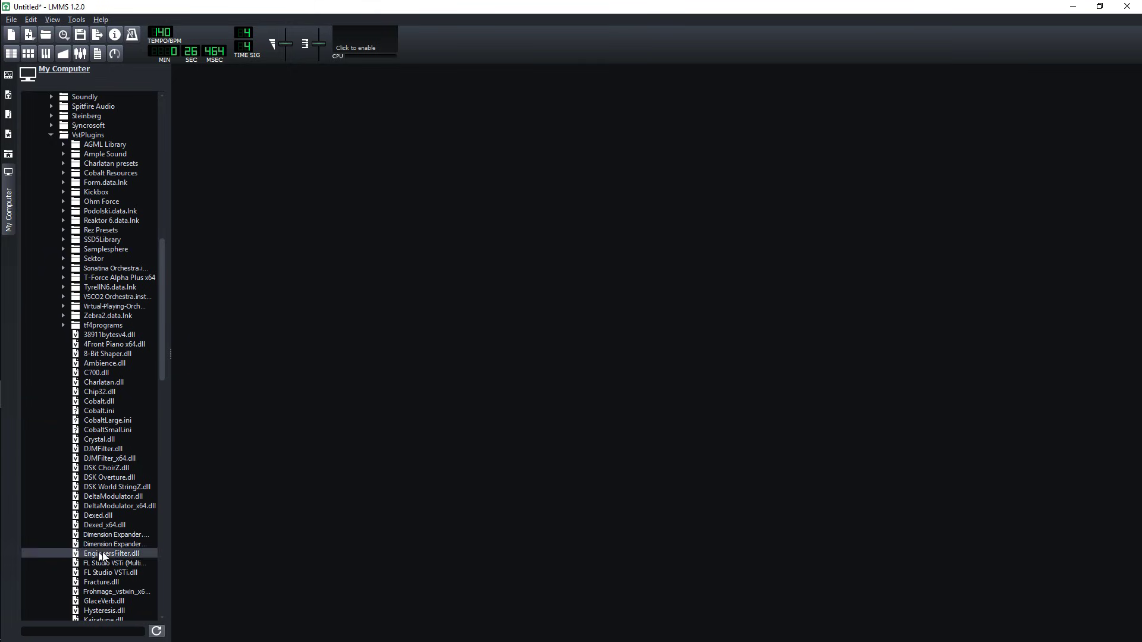
# Add a FreeBoy instrument track and a clav01.ogg sample track to the Song-Editor.
pyautogui.click(8, 76)
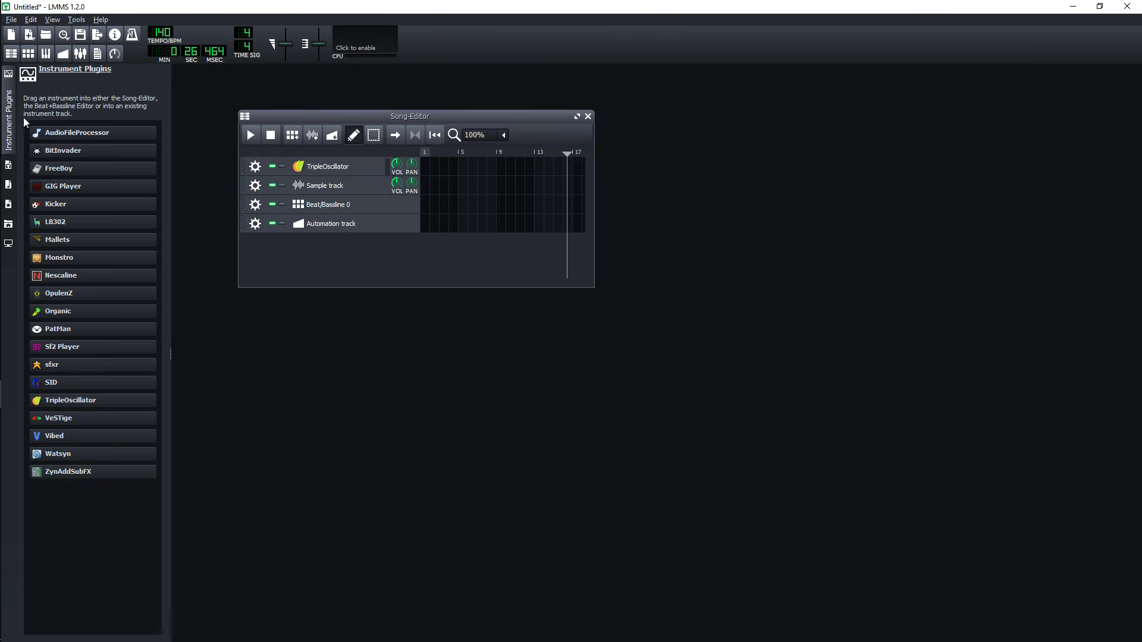
pyautogui.moveTo(59, 169); pyautogui.dragTo(319, 246)
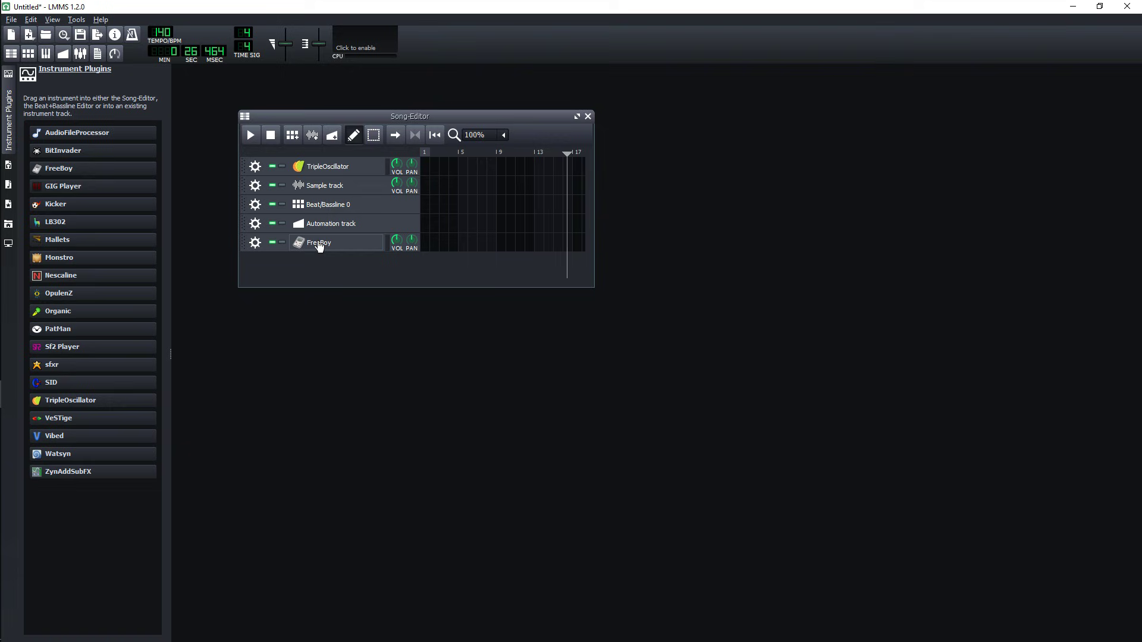
pyautogui.click(9, 185)
pyautogui.moveTo(66, 241); pyautogui.dragTo(314, 273)
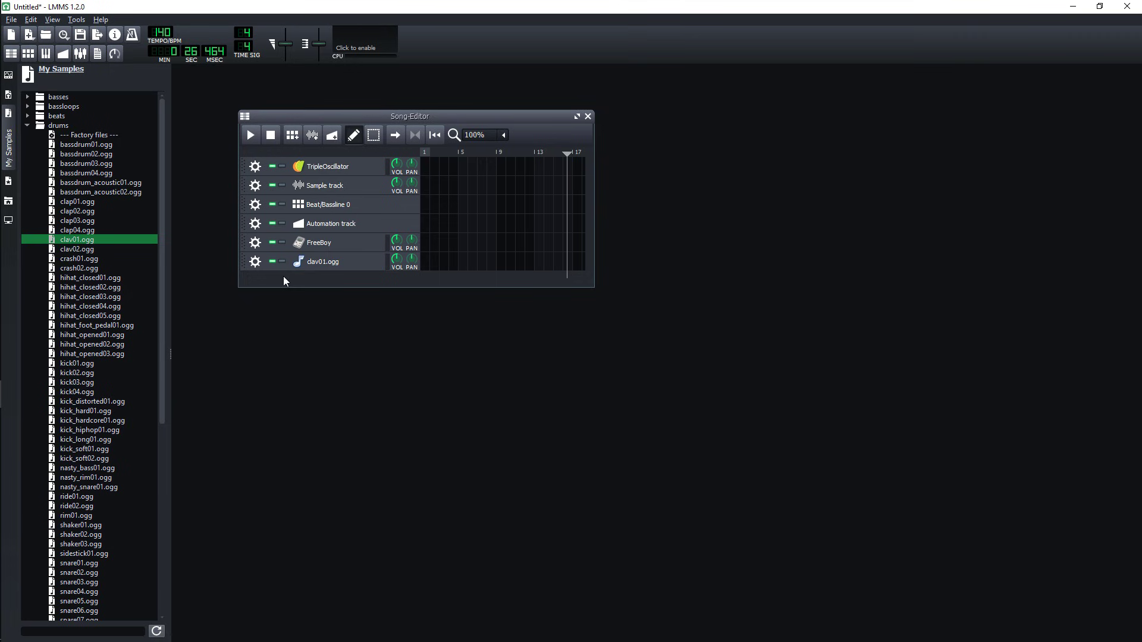
# Add clap01.ogg to the Beat/Bassline 0 pattern in the Beat+Bassline Editor.
pyautogui.click(28, 53)
pyautogui.moveTo(666, 77); pyautogui.dragTo(773, 205)
pyautogui.click(87, 202)
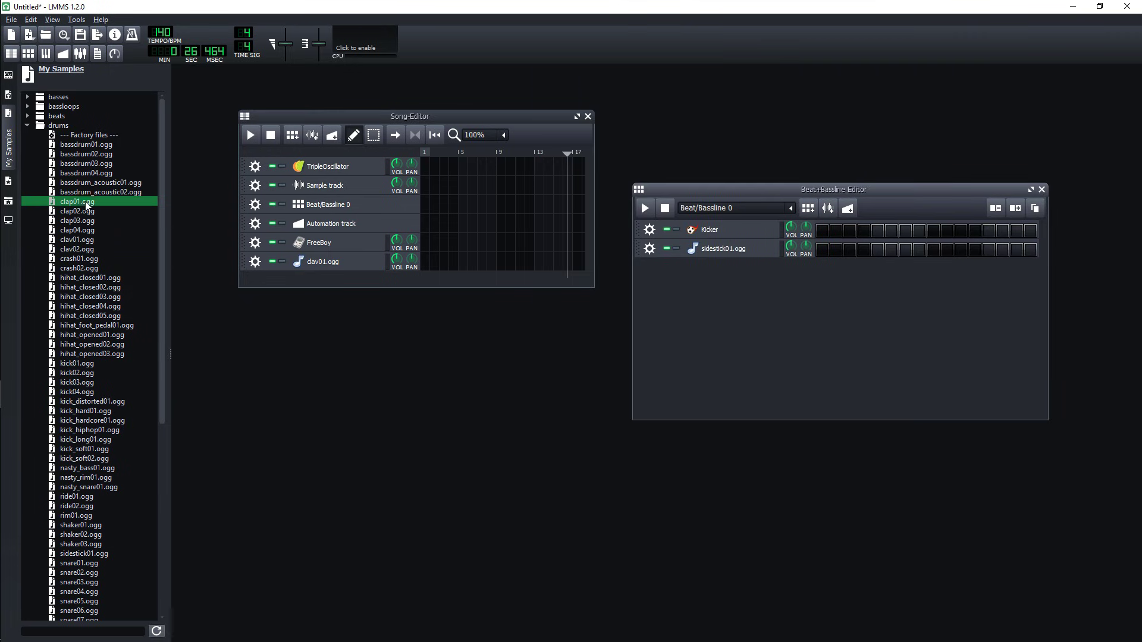
pyautogui.moveTo(87, 205); pyautogui.dragTo(723, 287)
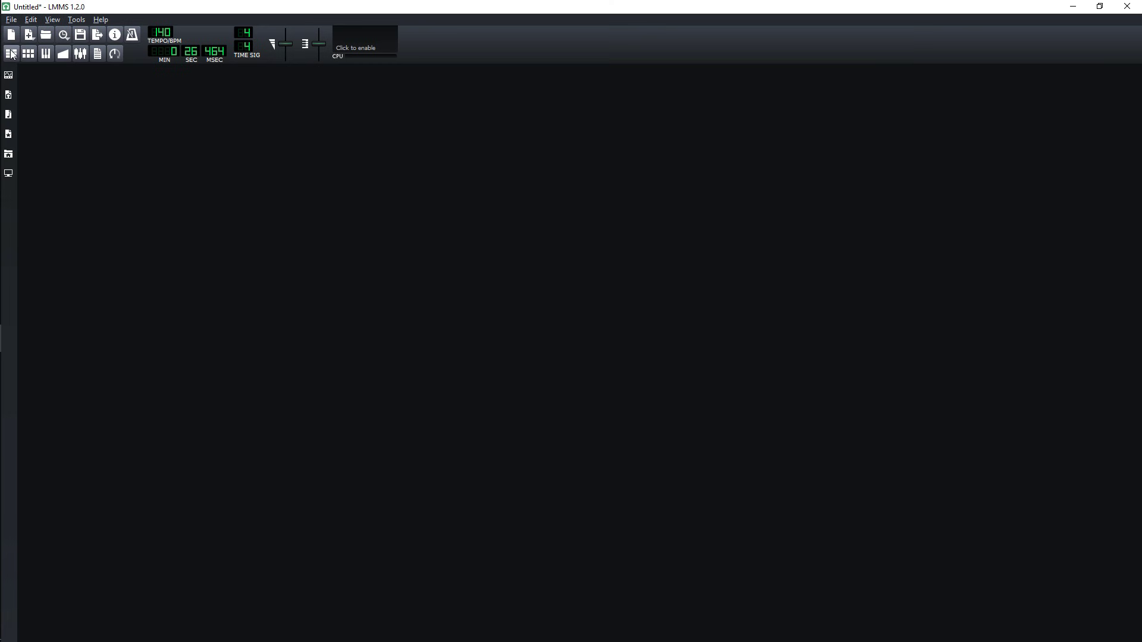
# Enlarge the Song-Editor and add Beat/Bassline 1, briefly viewing its pattern editor.
pyautogui.click(11, 54)
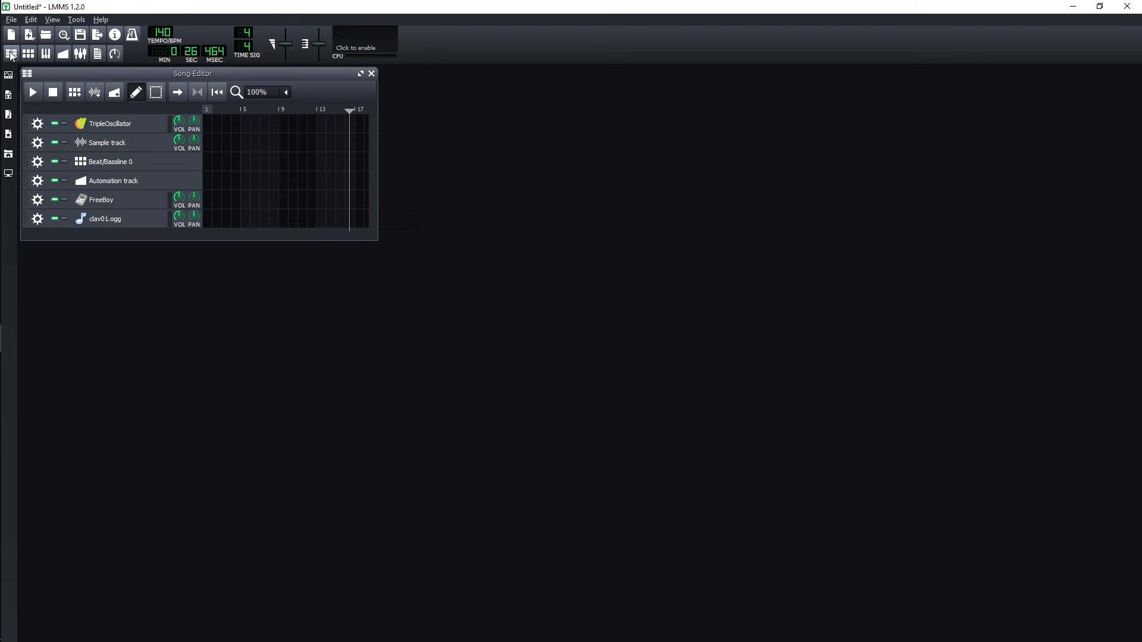
pyautogui.moveTo(377, 240)
pyautogui.mouseDown()
pyautogui.moveTo(629, 329)
pyautogui.moveTo(705, 335)
pyautogui.mouseUp()
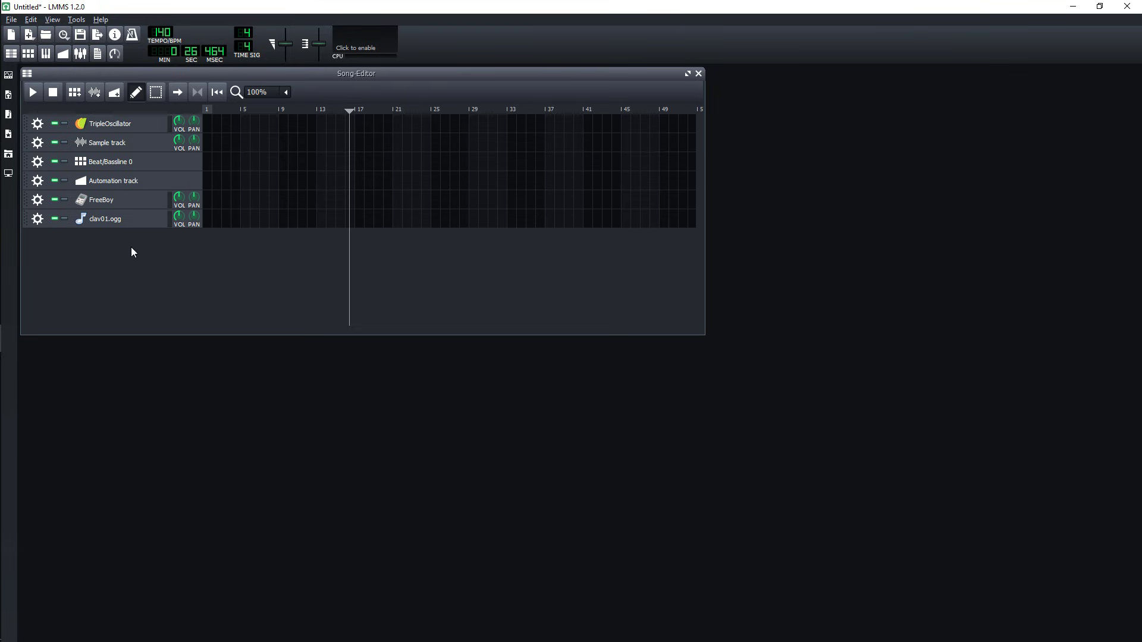
pyautogui.click(74, 92)
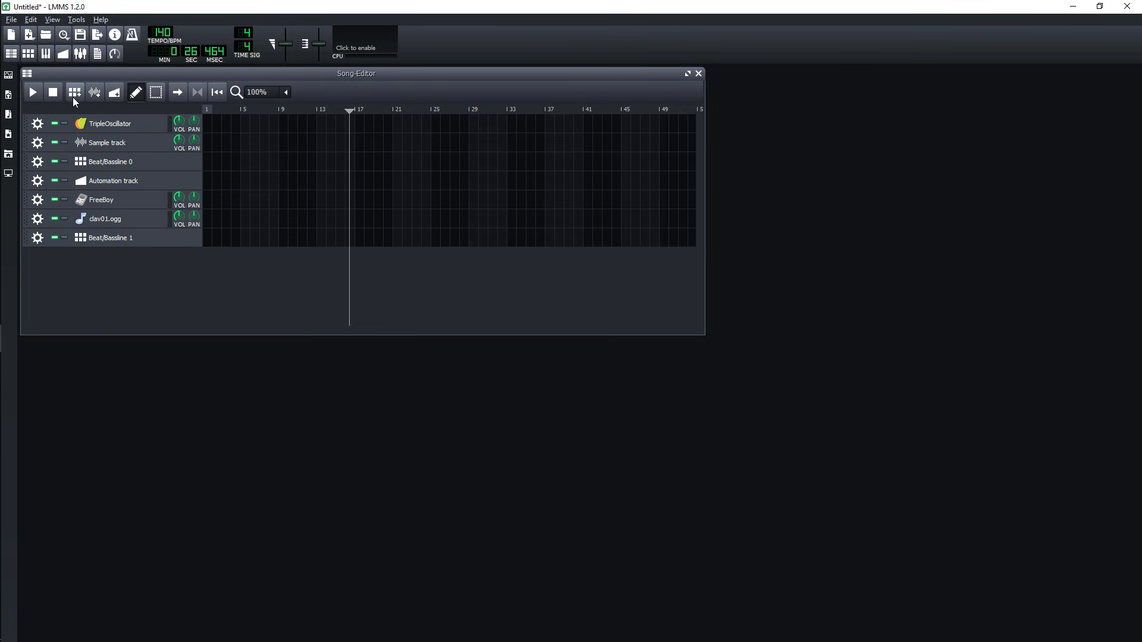
pyautogui.click(109, 239)
pyautogui.moveTo(506, 73); pyautogui.dragTo(723, 376)
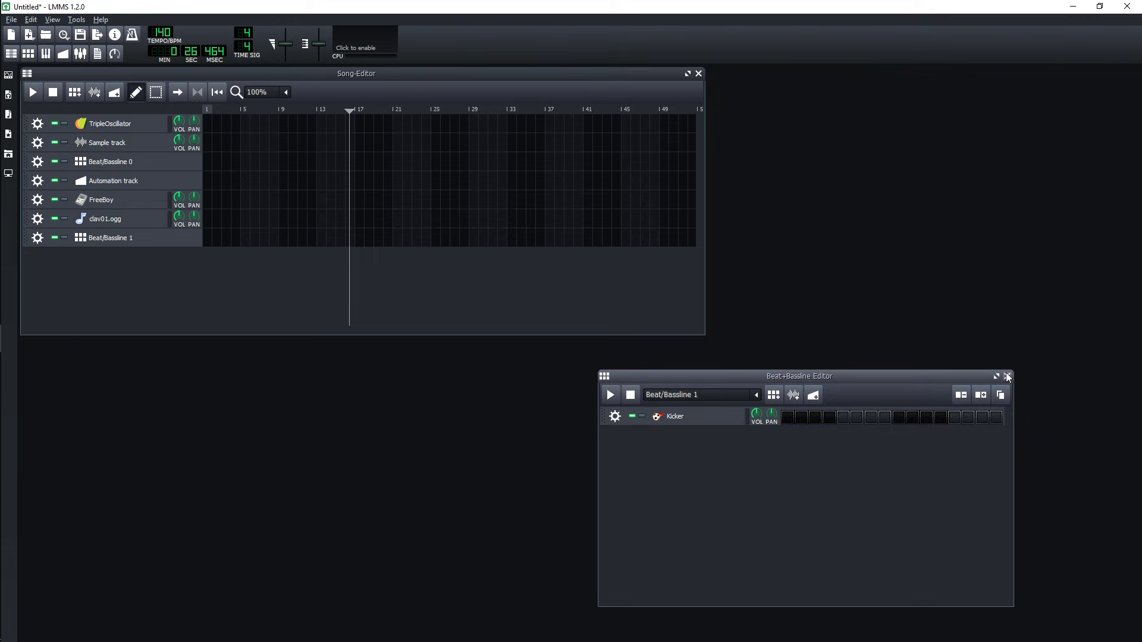
pyautogui.click(1006, 375)
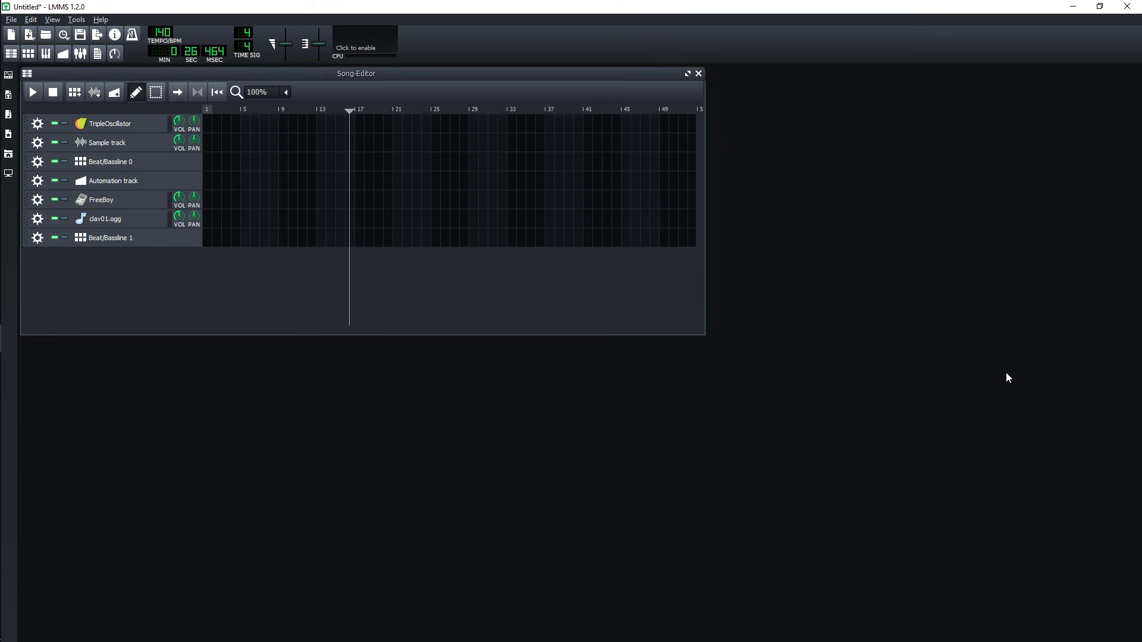
# Add a new sample track and a new automation track to the song.
pyautogui.click(94, 93)
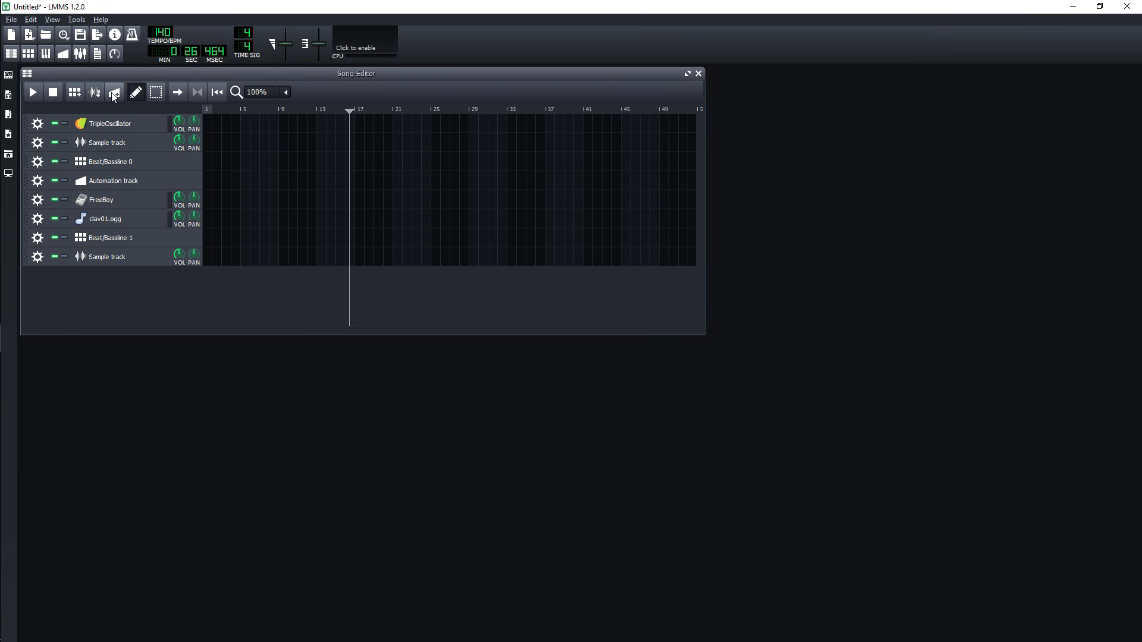
pyautogui.click(113, 93)
pyautogui.moveTo(191, 274)
pyautogui.mouseDown()
pyautogui.moveTo(186, 159)
pyautogui.moveTo(190, 280)
pyautogui.mouseUp()
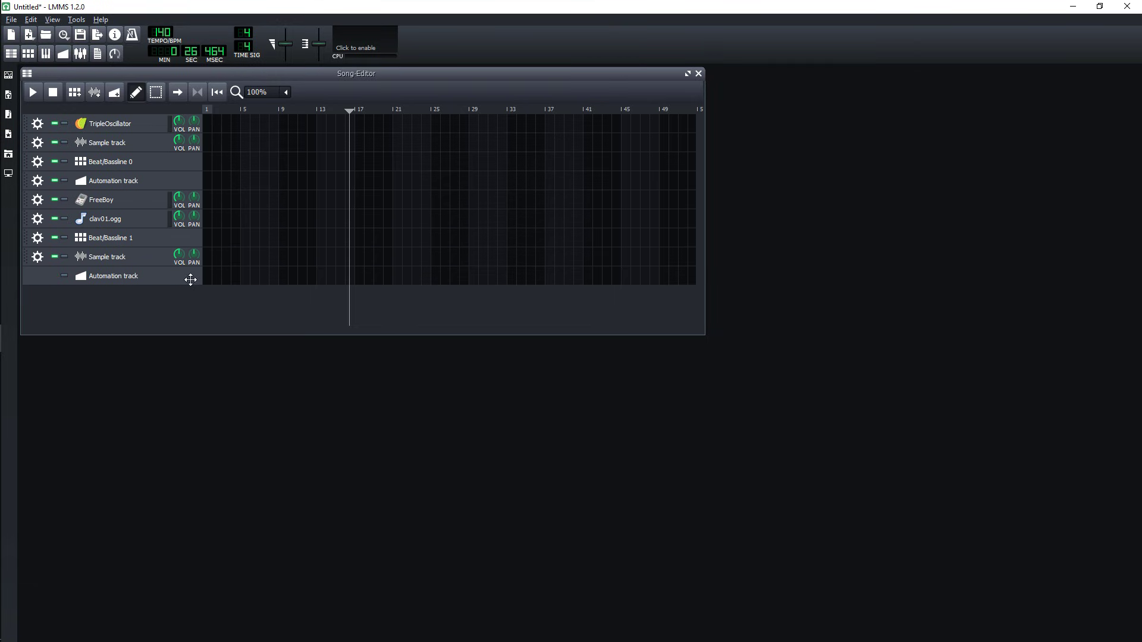
pyautogui.moveTo(26, 275)
pyautogui.mouseDown()
pyautogui.moveTo(29, 203)
pyautogui.moveTo(31, 281)
pyautogui.mouseUp()
# Inspect the tracks' action menus, toggle solo on FreeBoy, and open its instrument settings.
pyautogui.click(37, 276)
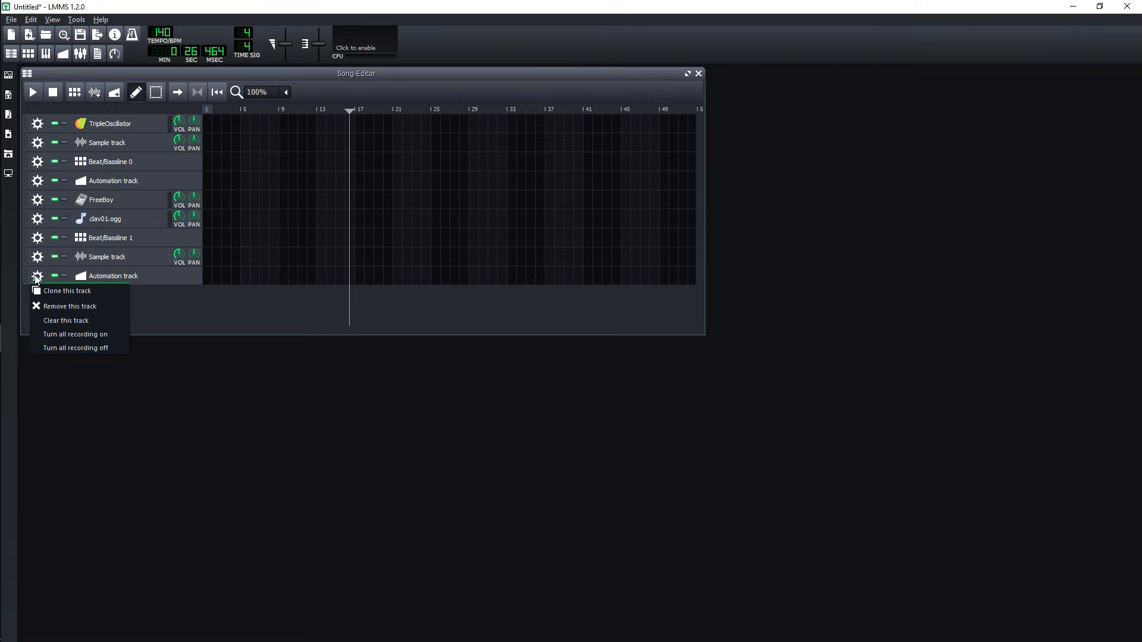
pyautogui.click(39, 239)
pyautogui.click(36, 219)
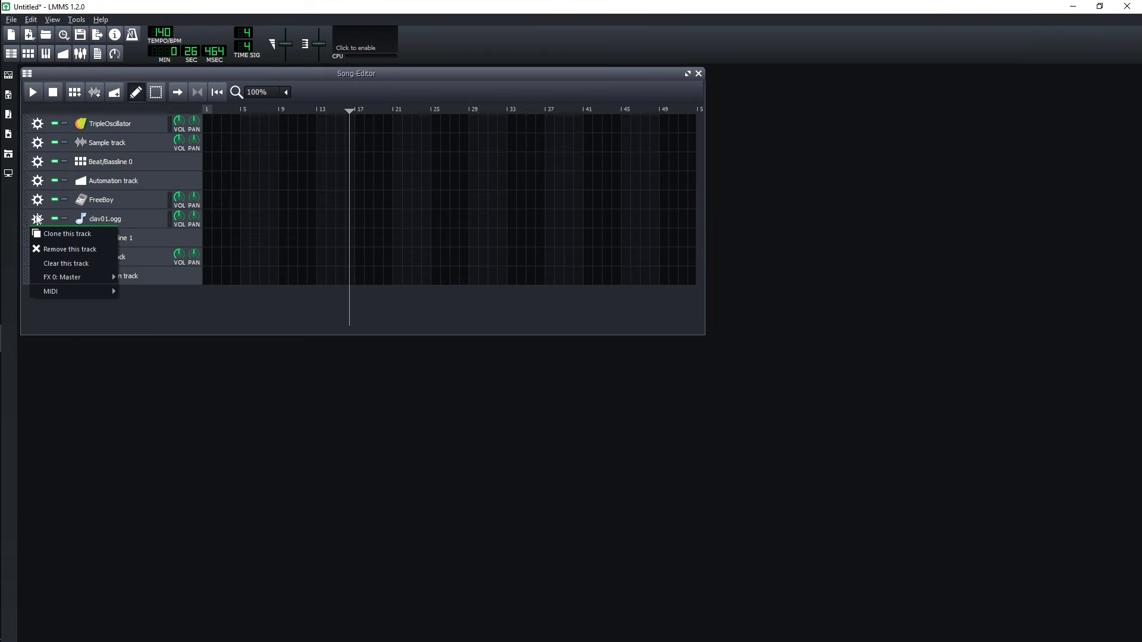
pyautogui.click(60, 308)
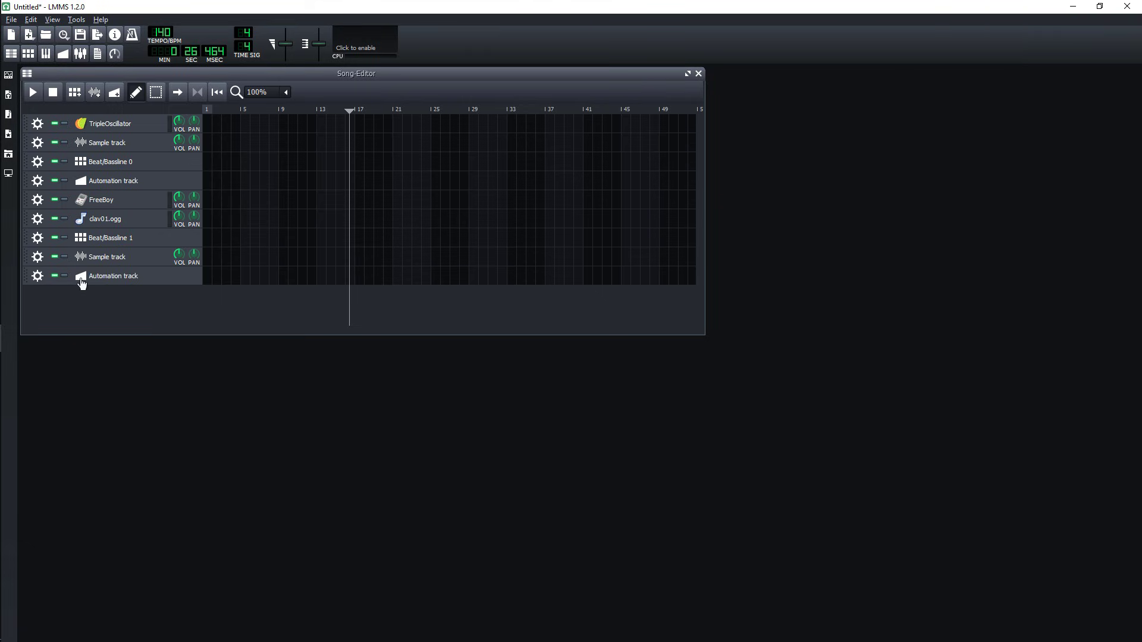
pyautogui.click(64, 200)
pyautogui.click(64, 200)
pyautogui.click(107, 204)
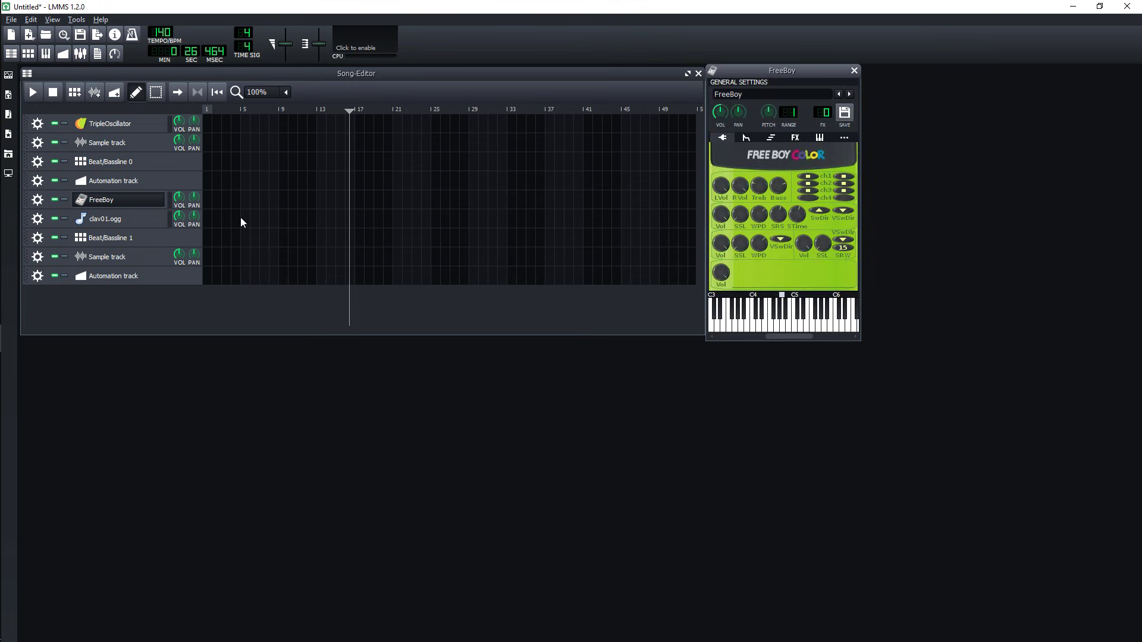
# Rename the FreeBoy track to 'lol' and lower clav01.ogg's volume to about 58%.
pyautogui.doubleClick(102, 202)
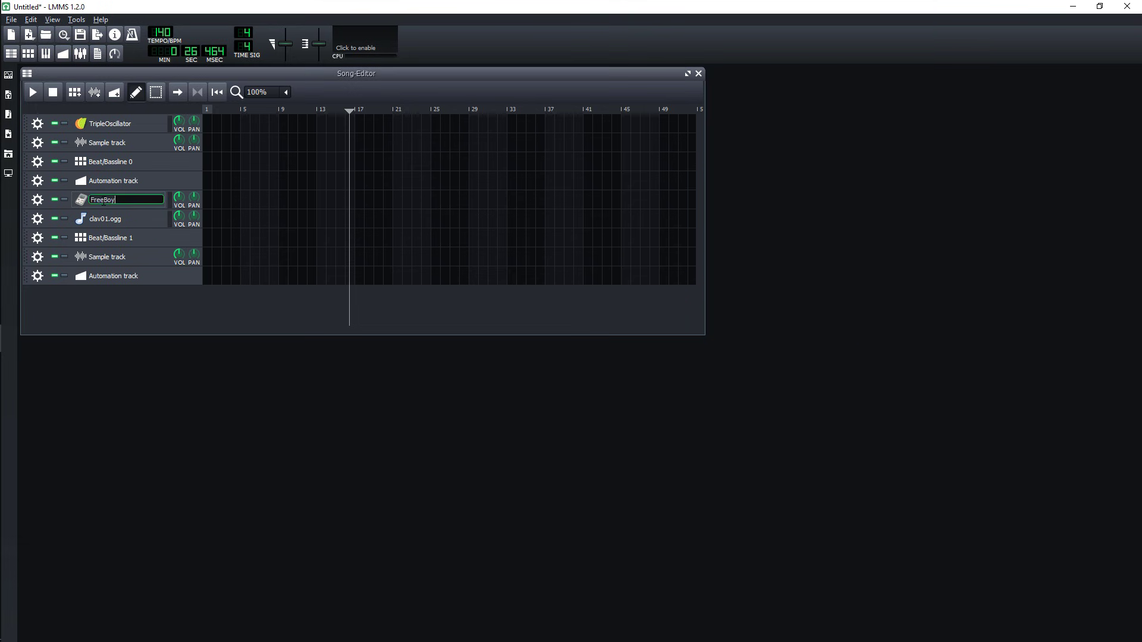
pyautogui.press('BackSpace')
pyautogui.write('l')
pyautogui.press('Return')
pyautogui.moveTo(178, 217)
pyautogui.mouseDown()
pyautogui.moveTo(179, 232)
pyautogui.moveTo(195, 203)
pyautogui.moveTo(196, 222)
pyautogui.mouseUp()
pyautogui.moveTo(157, 229); pyautogui.dragTo(157, 230)
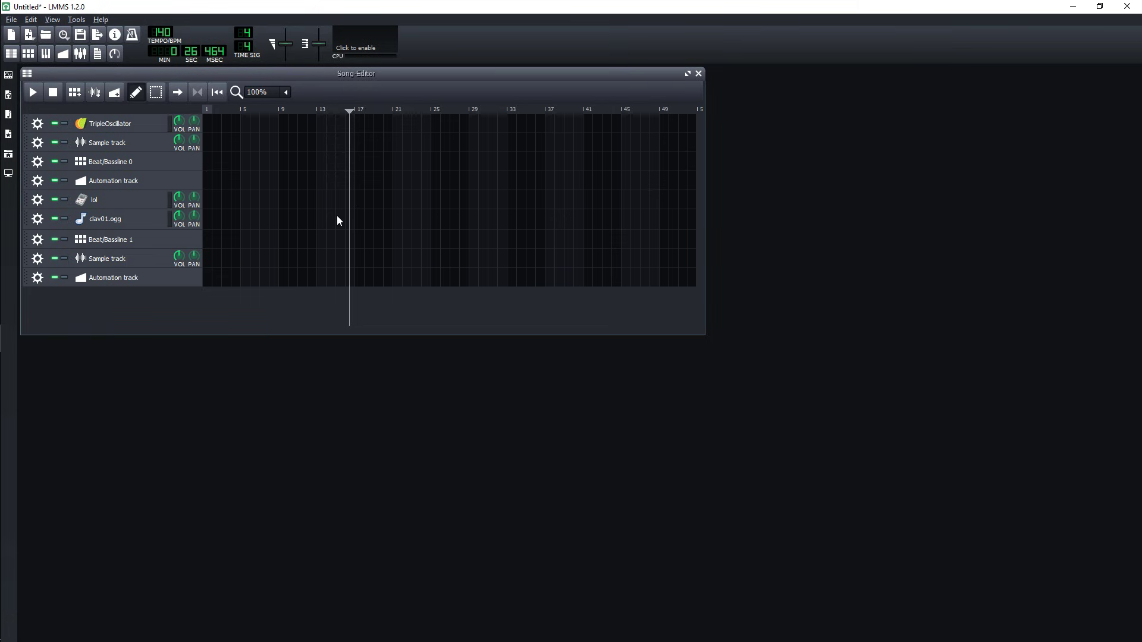
# Create a clip on the lol track at bar 9, then delete it.
pyautogui.click(284, 203)
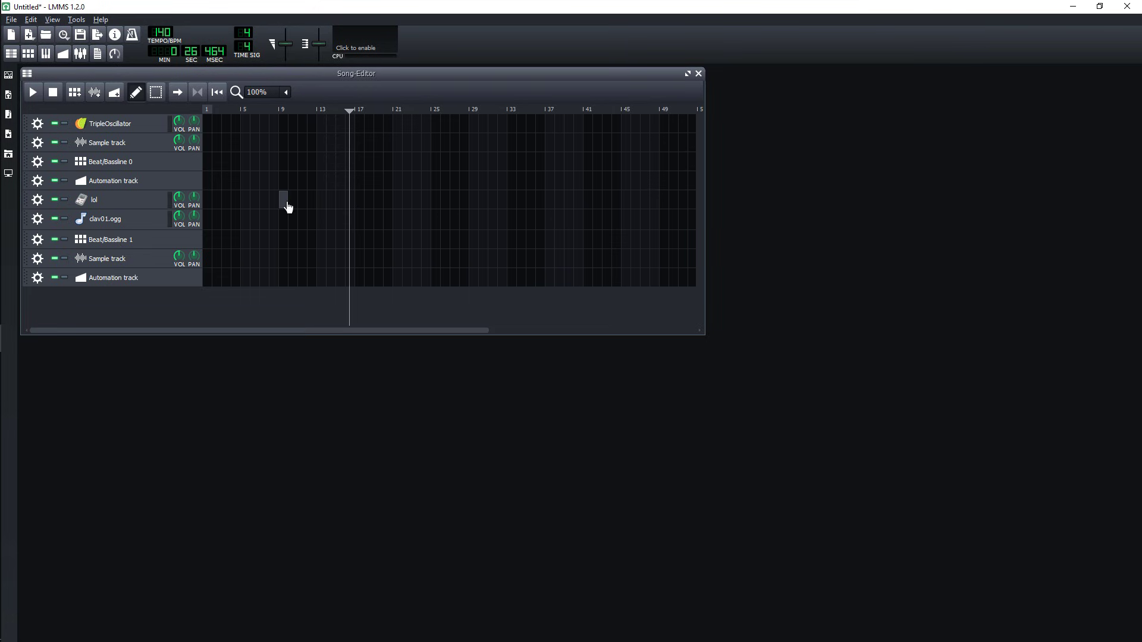
pyautogui.rightClick(281, 201)
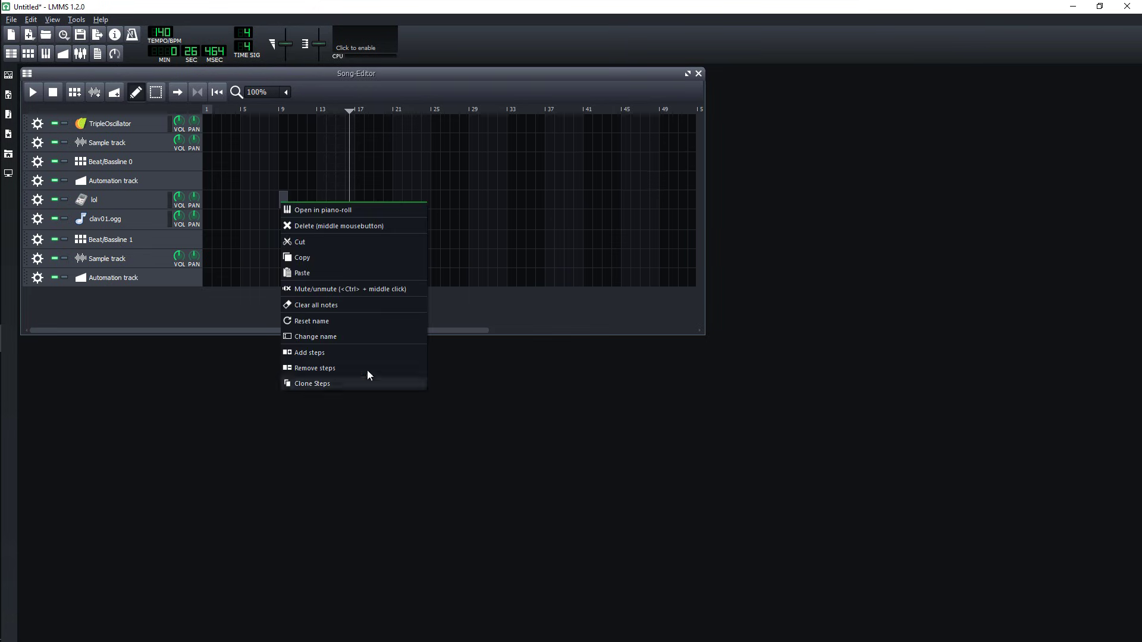
pyautogui.click(372, 226)
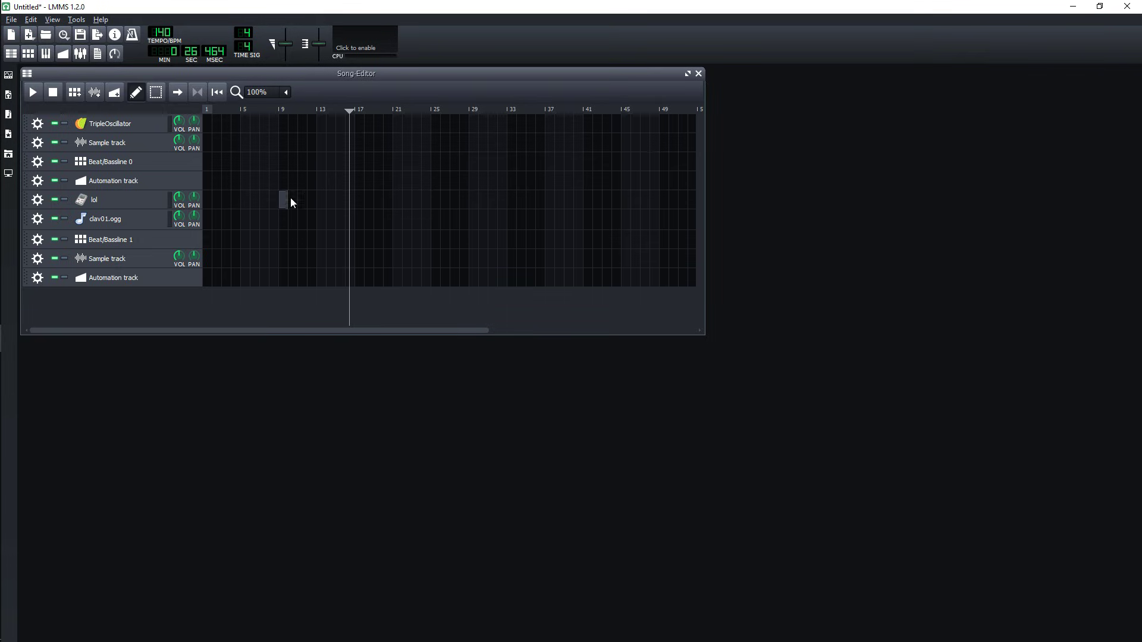
# Add an automation clip, move it to bar 13, and copy the beat clip to bar 9.
pyautogui.click(245, 182)
pyautogui.click(266, 161)
pyautogui.keyDown('ctrl'); pyautogui.middleClick(245, 183); pyautogui.keyUp('ctrl')
pyautogui.keyDown('ctrl'); pyautogui.middleClick(247, 185); pyautogui.keyUp('ctrl')
pyautogui.moveTo(247, 189); pyautogui.dragTo(325, 187)
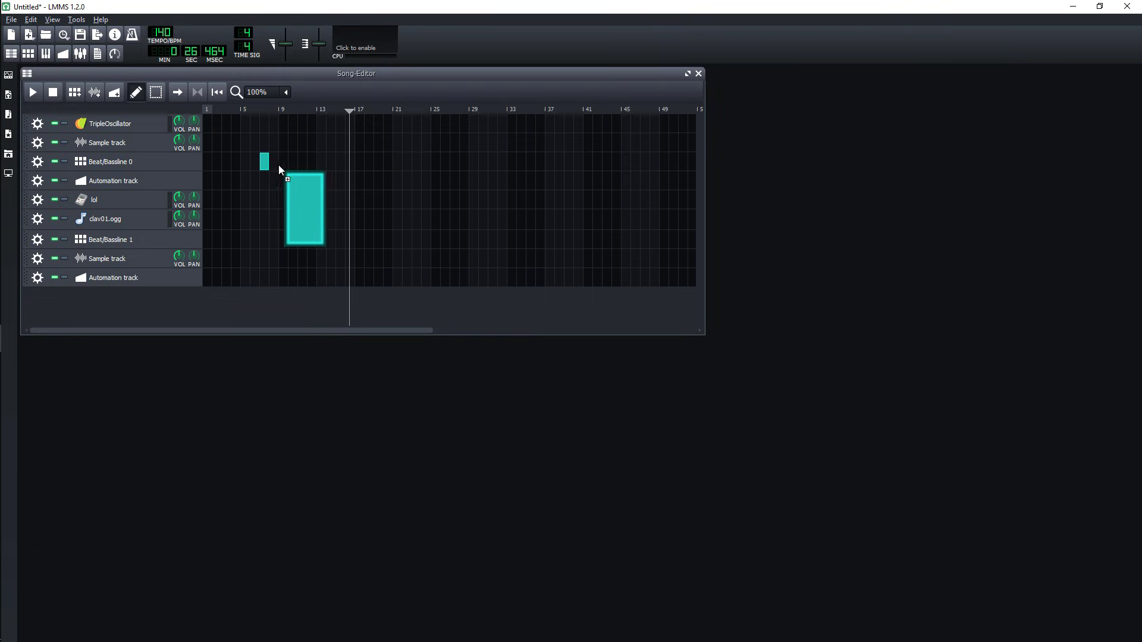
pyautogui.moveTo(266, 167); pyautogui.dragTo(359, 165)
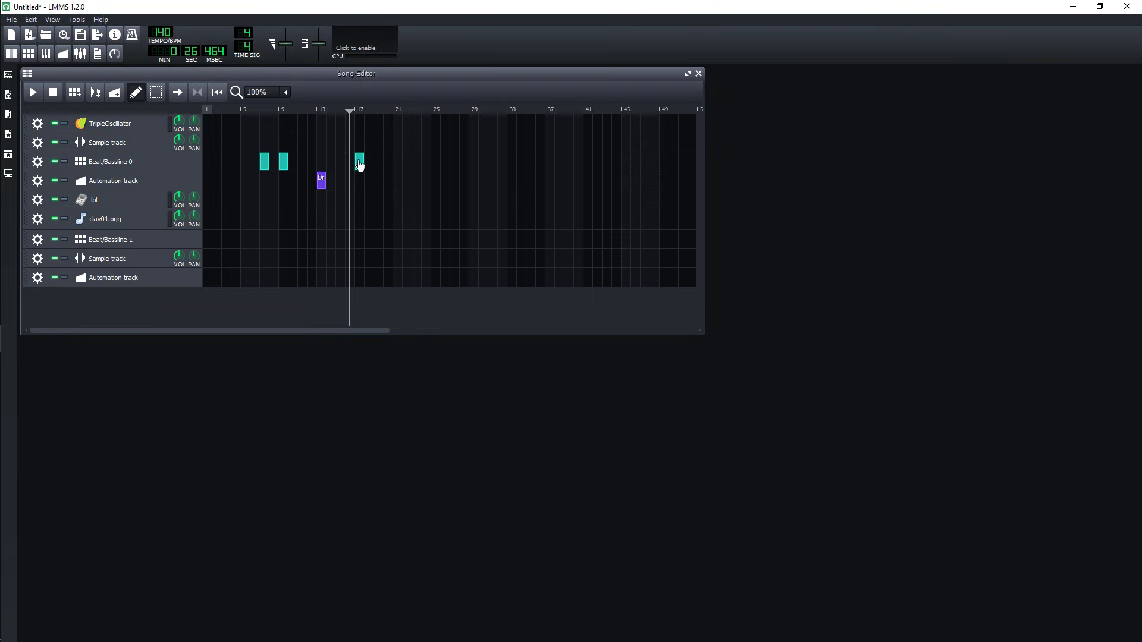
# Create a lol pattern holding three notes: G4, C5 and F5.
pyautogui.doubleClick(322, 185)
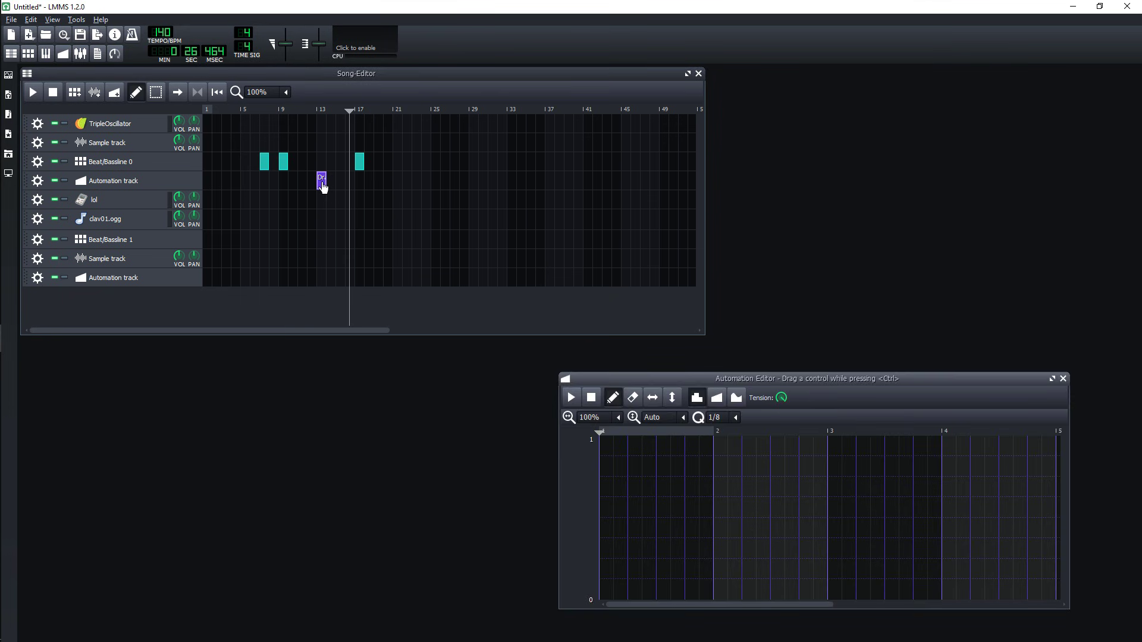
pyautogui.doubleClick(292, 200)
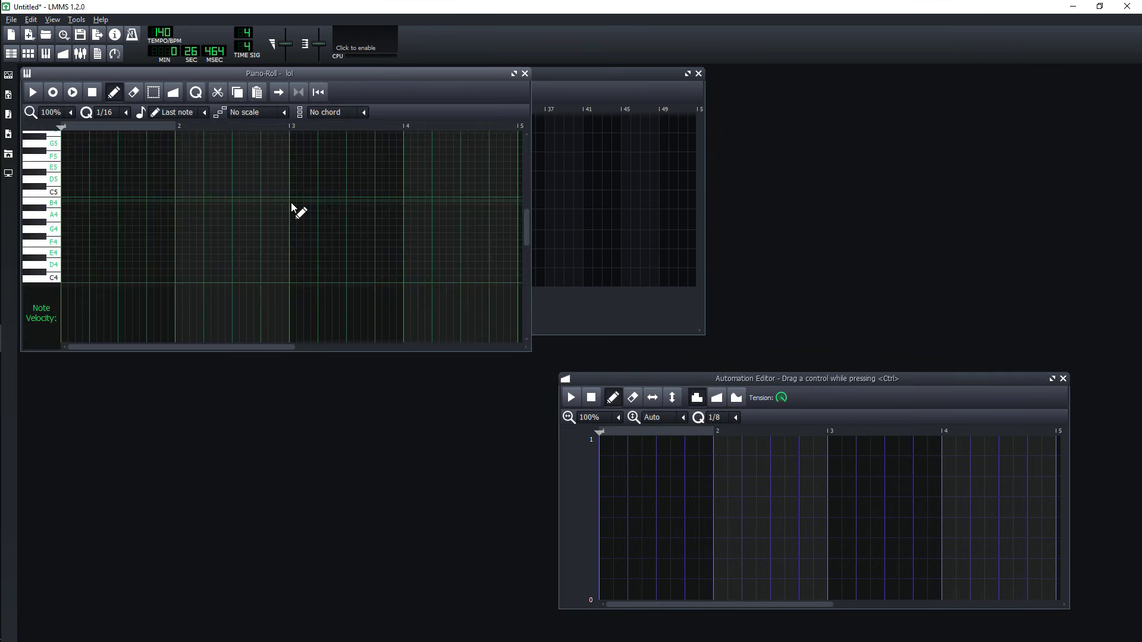
pyautogui.click(257, 229)
pyautogui.click(320, 186)
pyautogui.click(399, 157)
pyautogui.click(525, 73)
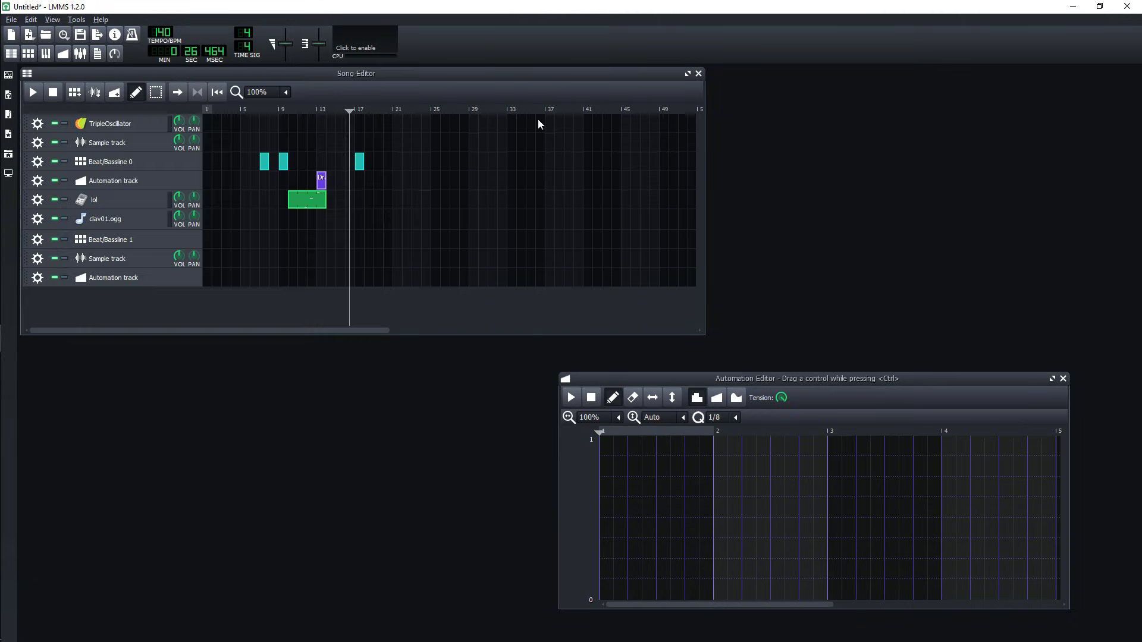
# Draw a three-point descending automation curve and add a Beat/Bassline 1 block at bar 8.
pyautogui.click(656, 471)
pyautogui.click(771, 492)
pyautogui.click(916, 520)
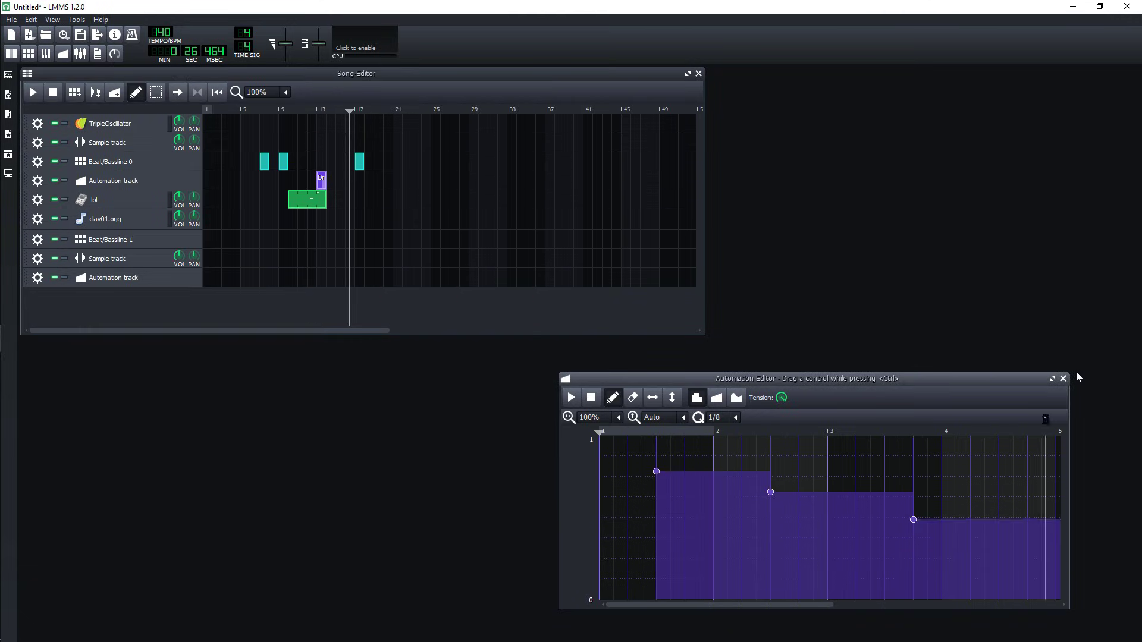
pyautogui.click(1063, 379)
pyautogui.doubleClick(275, 238)
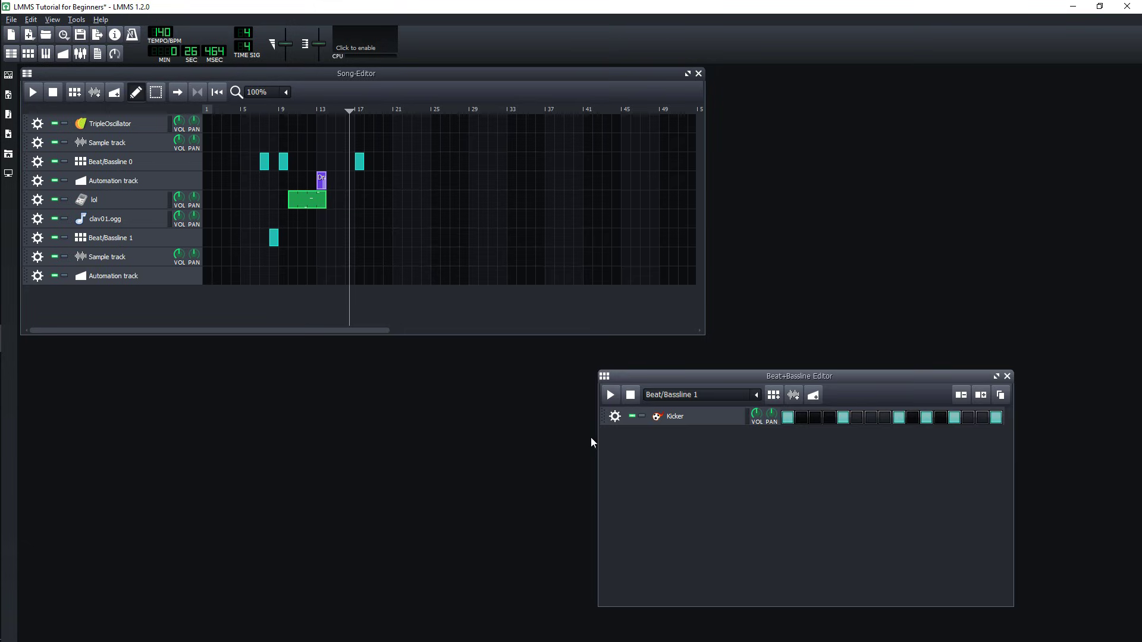
pyautogui.click(1008, 376)
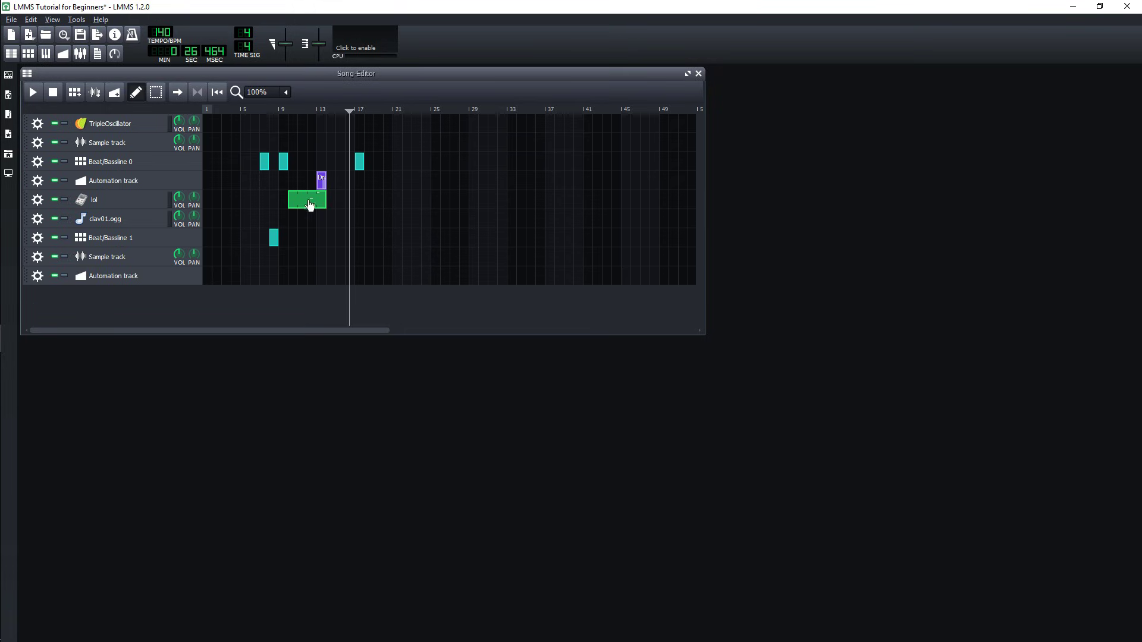
# Copy the lol pattern alongside the original and add five notes to the copy.
pyautogui.moveTo(308, 204); pyautogui.dragTo(352, 203)
pyautogui.doubleClick(353, 205)
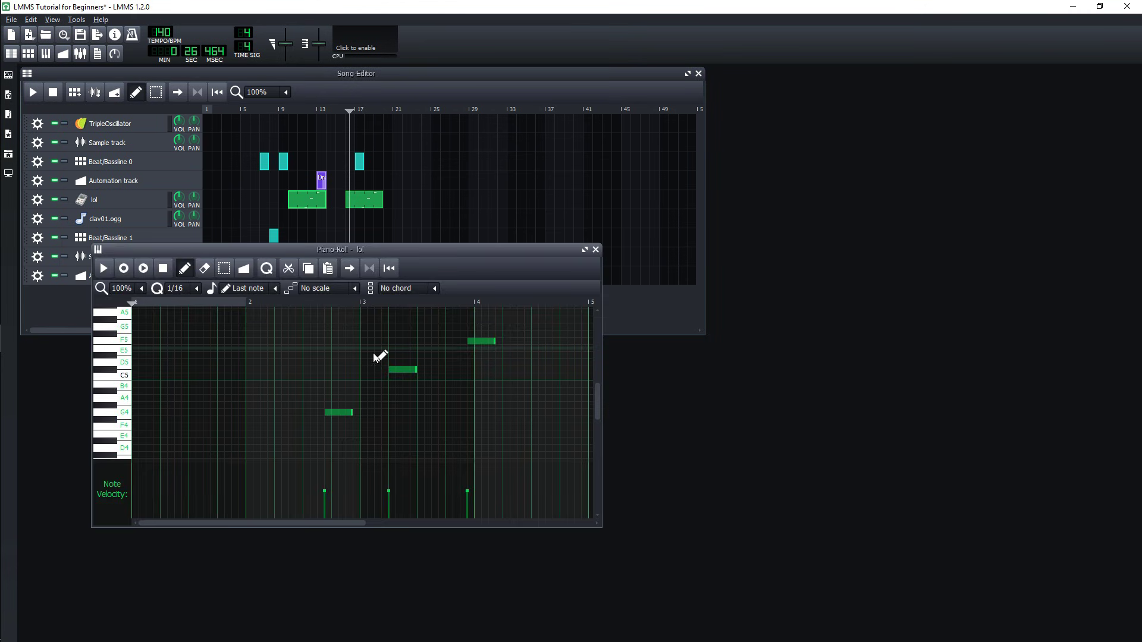
pyautogui.click(383, 398)
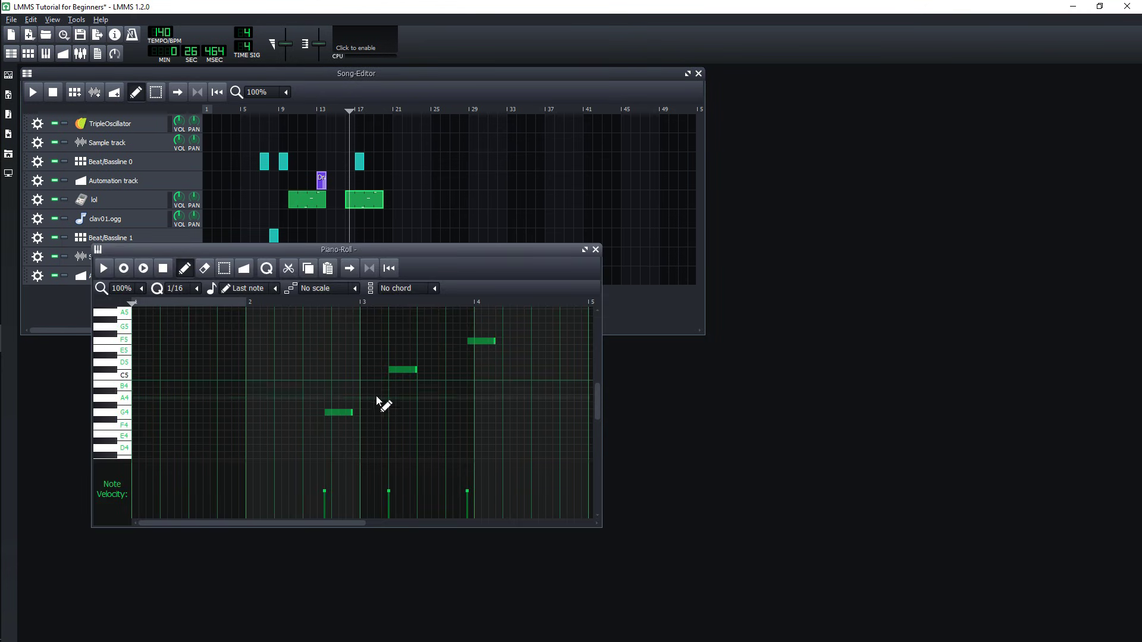
pyautogui.click(438, 340)
pyautogui.click(399, 312)
pyautogui.click(366, 341)
pyautogui.click(344, 370)
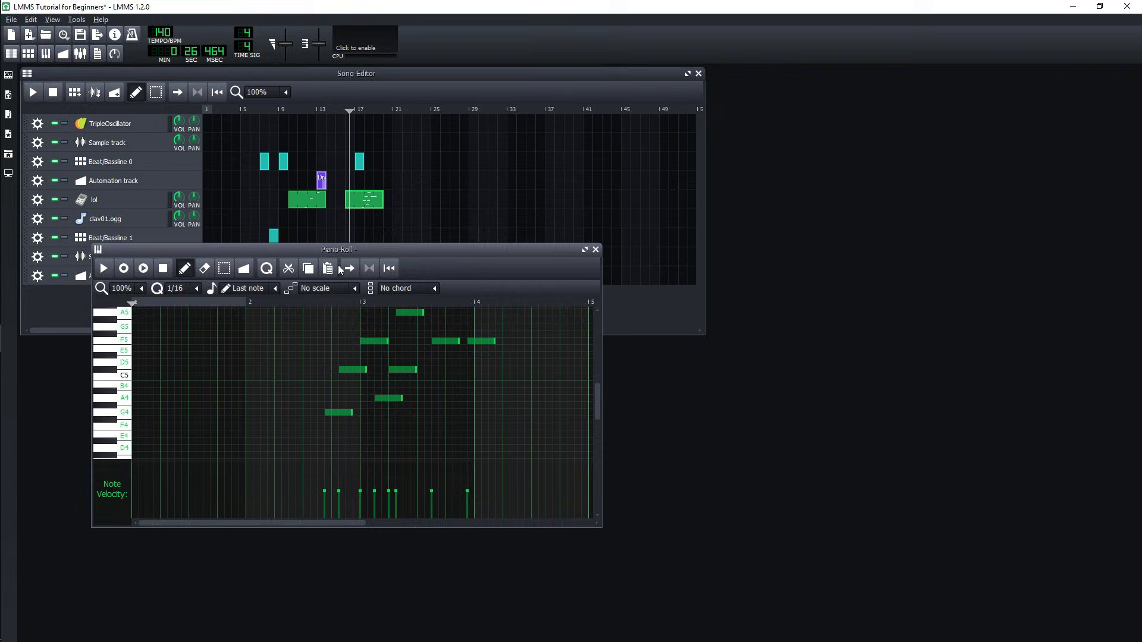
# Add a G5 note and three notes in bars 7–8 to the copy, then remove it.
pyautogui.doubleClick(307, 202)
pyautogui.doubleClick(356, 201)
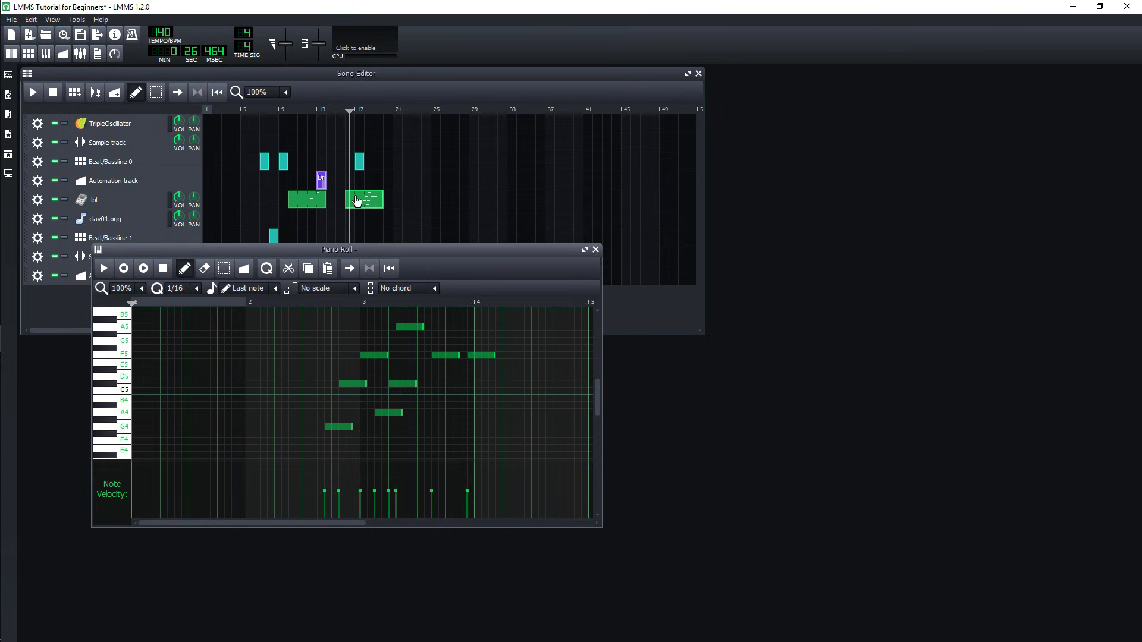
pyautogui.moveTo(360, 523); pyautogui.dragTo(477, 523)
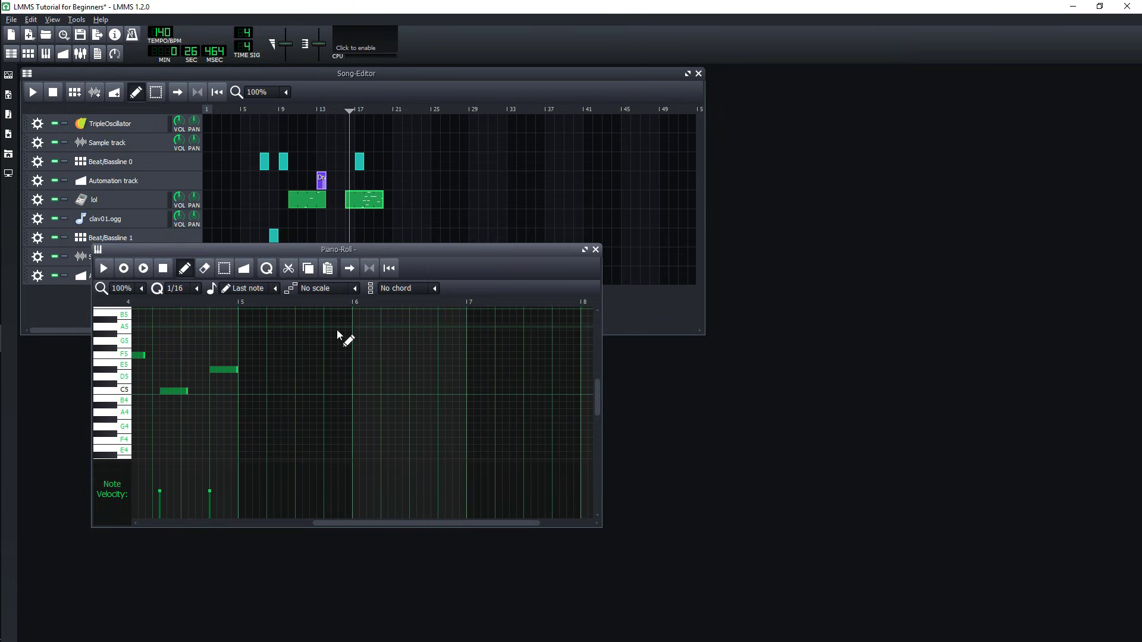
pyautogui.click(349, 348)
pyautogui.click(458, 355)
pyautogui.click(511, 398)
pyautogui.click(566, 370)
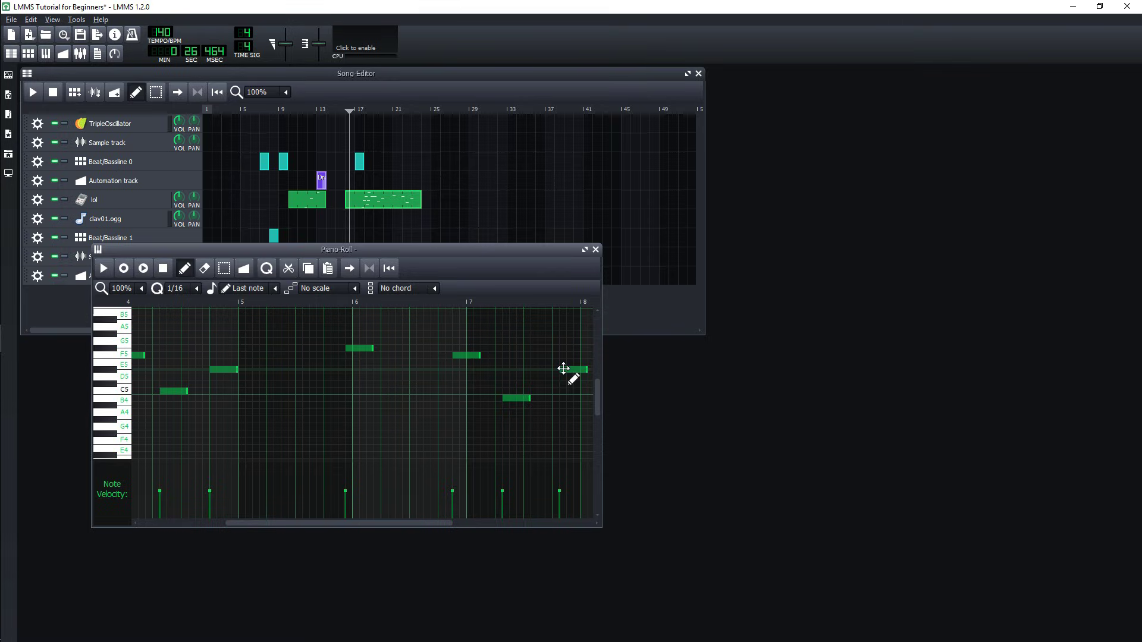
pyautogui.click(596, 251)
pyautogui.middleClick(398, 199)
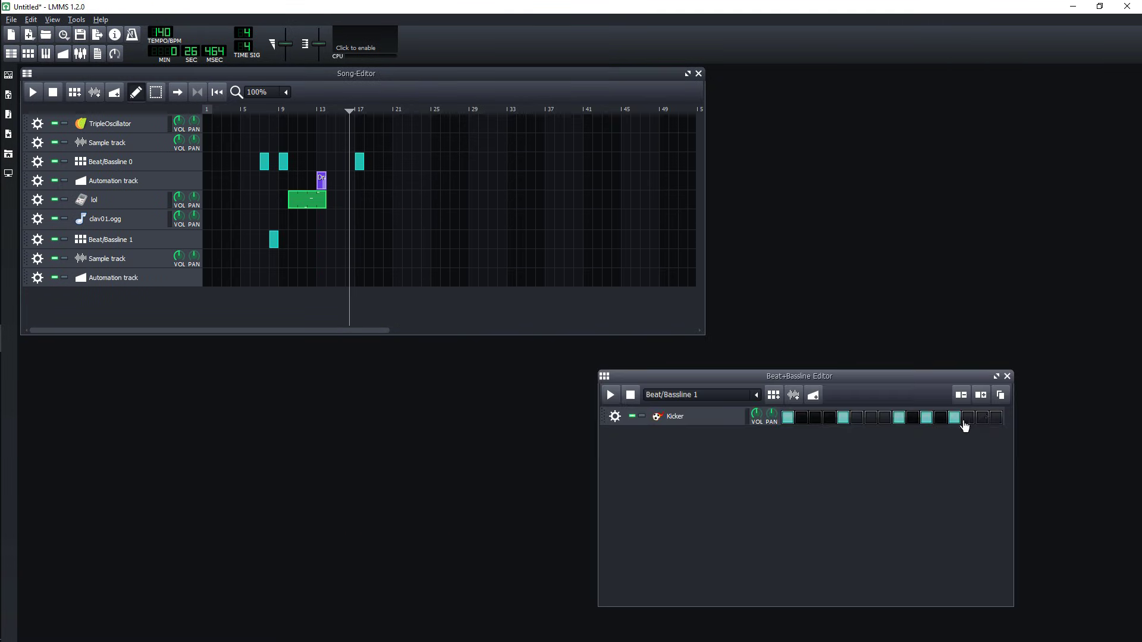
# Extend the Beat/Bassline 1 block from bar 8 out to bar 48.
pyautogui.click(996, 417)
pyautogui.click(1007, 377)
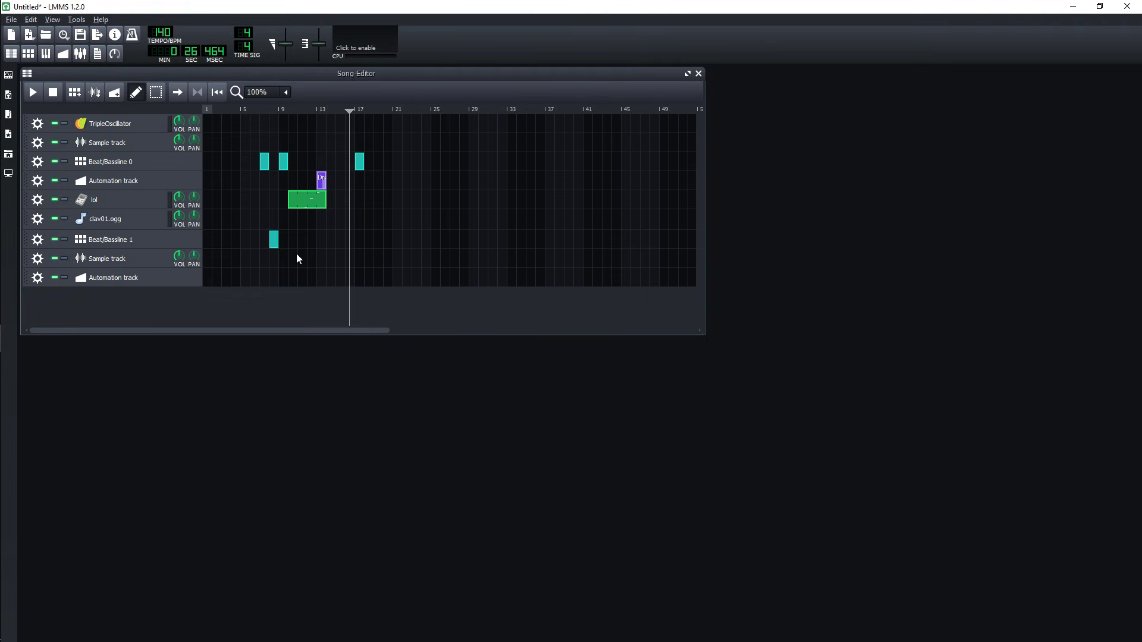
pyautogui.moveTo(277, 242); pyautogui.dragTo(644, 259)
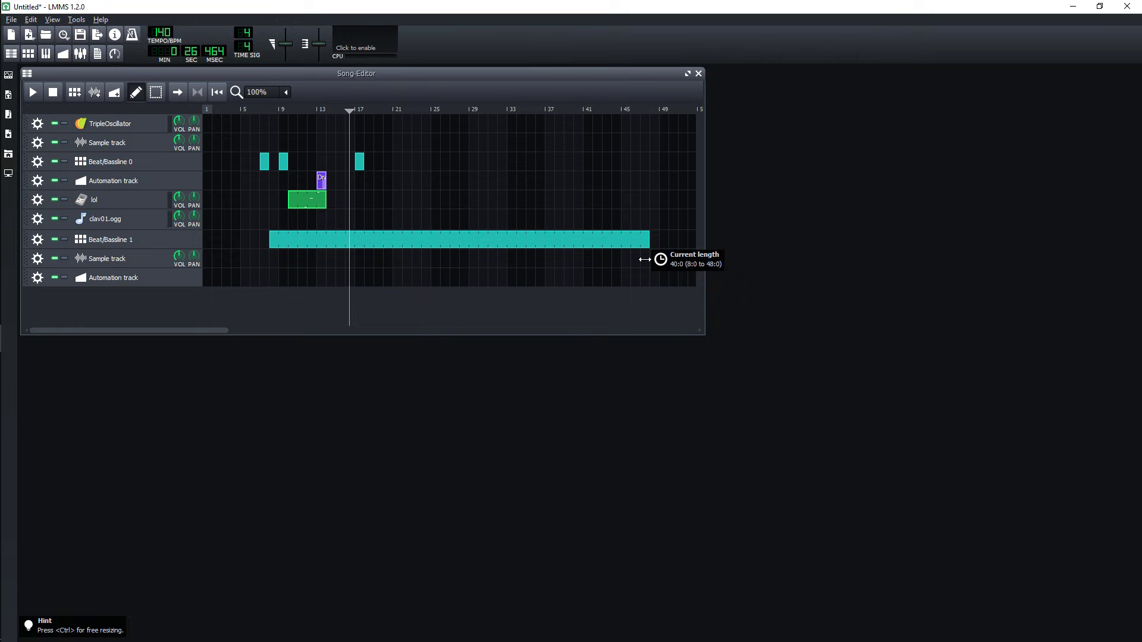
# Play the song from around bar 20, jump to bar 32, then stop.
pyautogui.click(389, 108)
pyautogui.press('space')
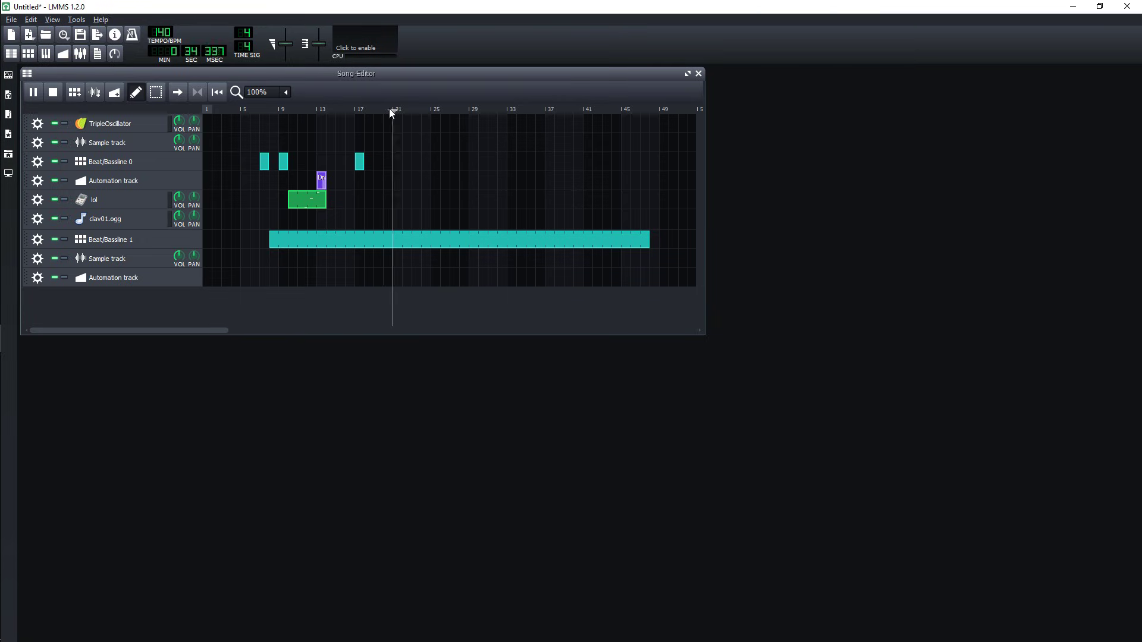
pyautogui.click(505, 110)
pyautogui.press('space')
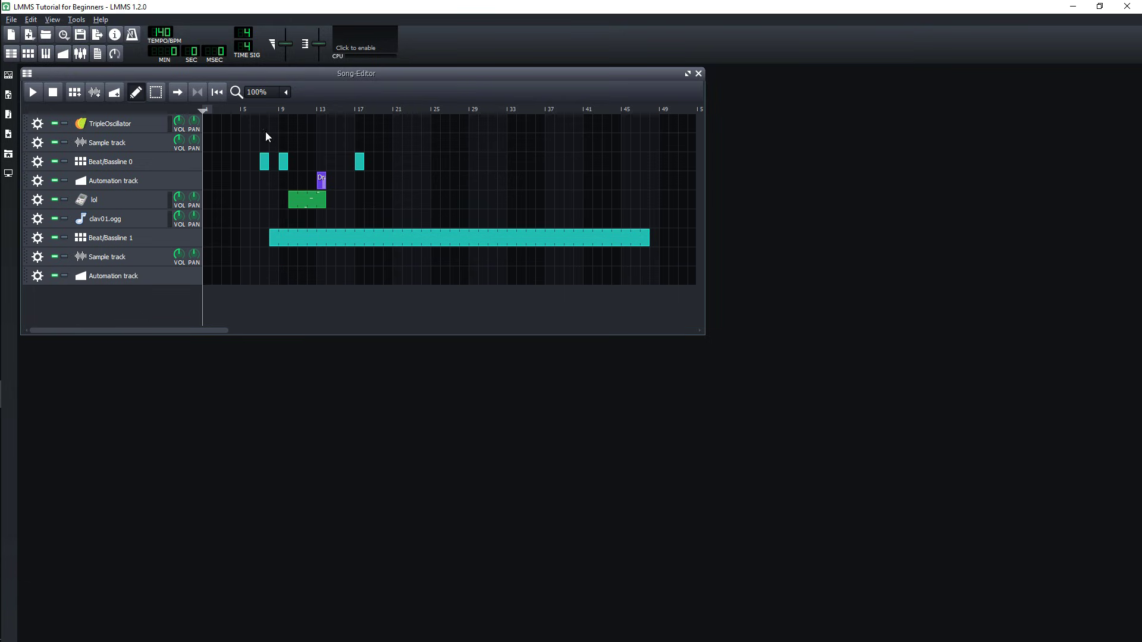
# Scrub the song position around bars 4–27, then play from around bar 5.
pyautogui.moveTo(229, 109); pyautogui.dragTo(239, 110)
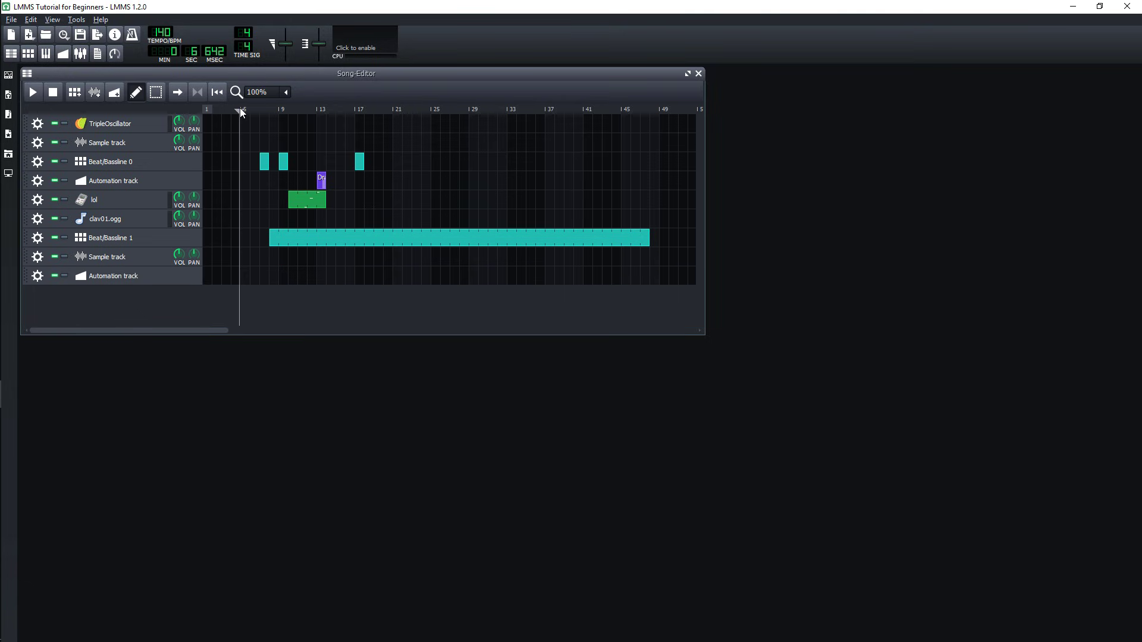
pyautogui.moveTo(240, 108); pyautogui.dragTo(449, 112)
pyautogui.moveTo(283, 112); pyautogui.dragTo(236, 112)
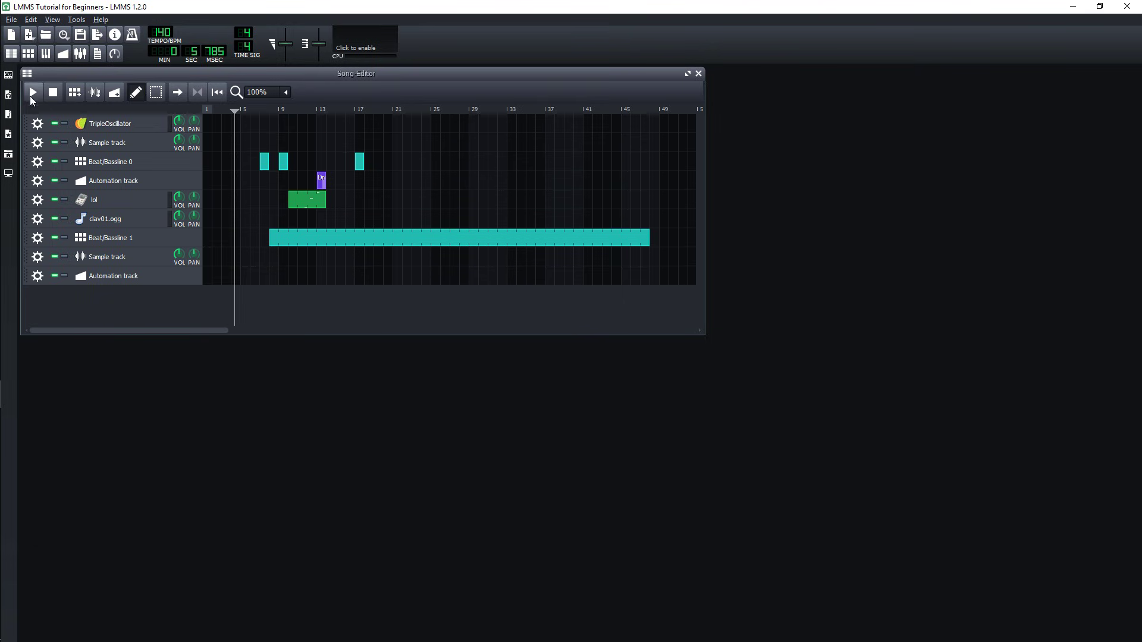
pyautogui.click(35, 92)
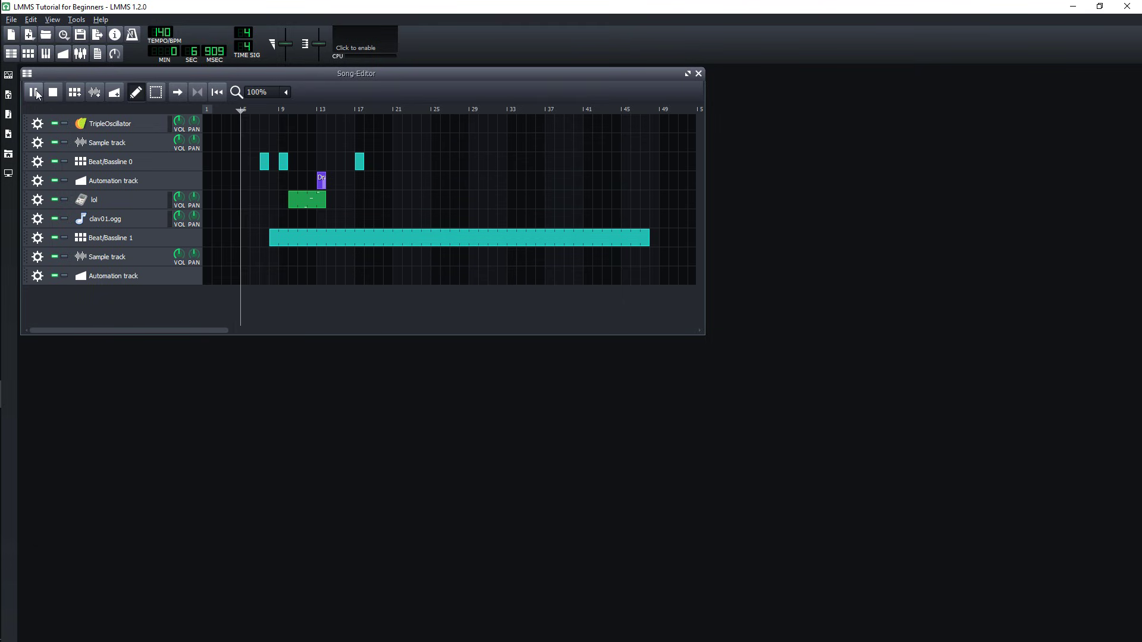
pyautogui.click(53, 92)
pyautogui.click(241, 108)
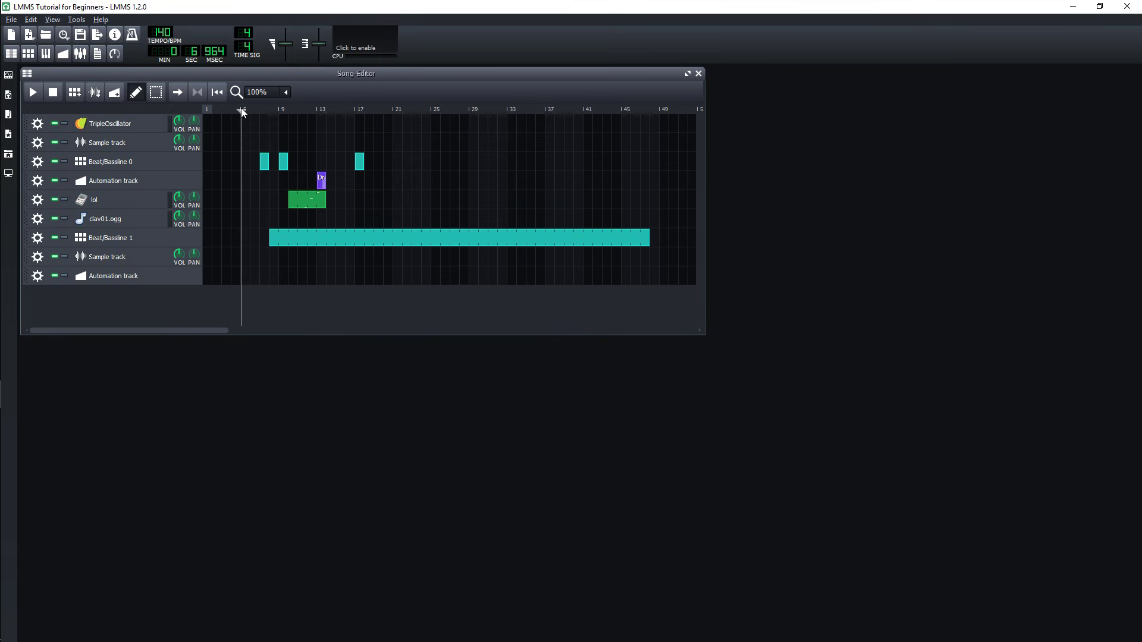
pyautogui.press('space')
pyautogui.press('space')
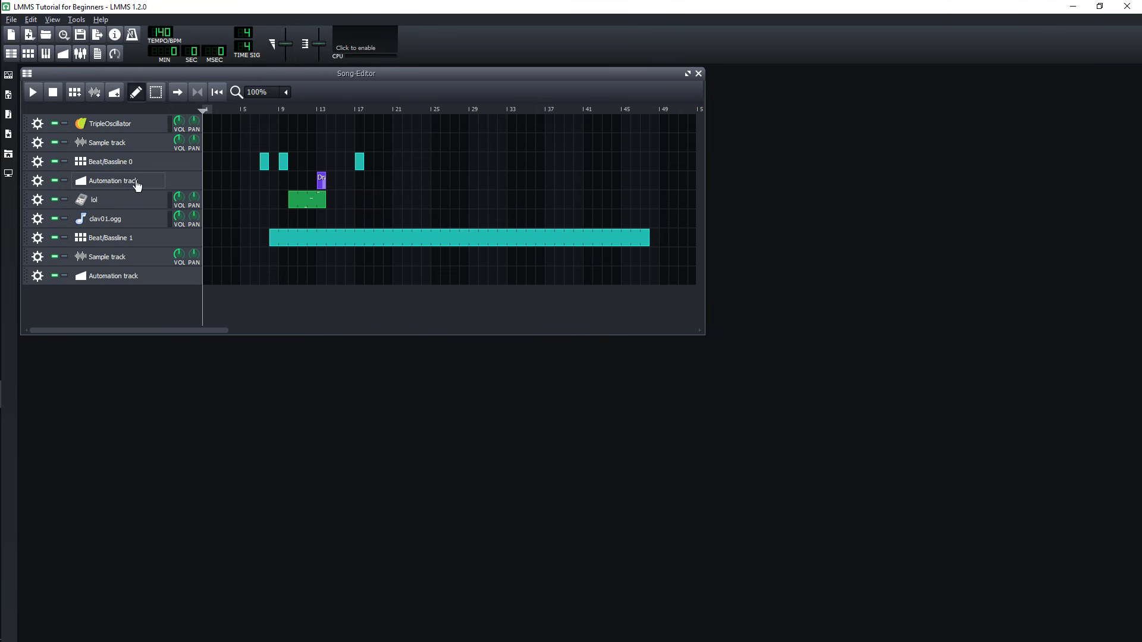
# Show the automation clip's curve and play the song from the beginning.
pyautogui.doubleClick(321, 181)
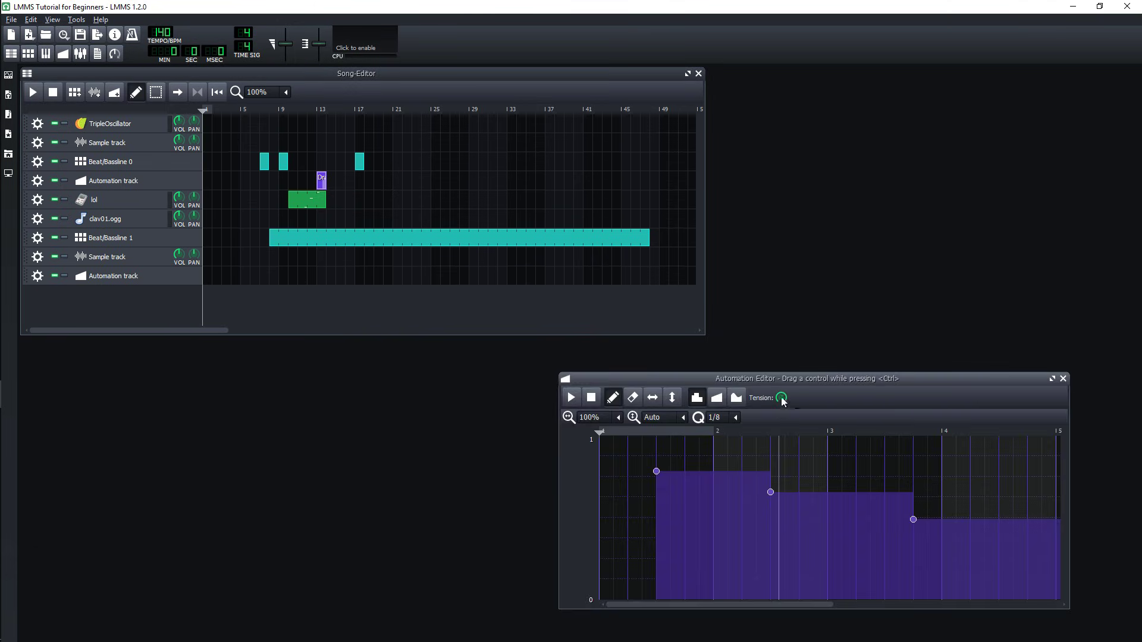
pyautogui.press('space')
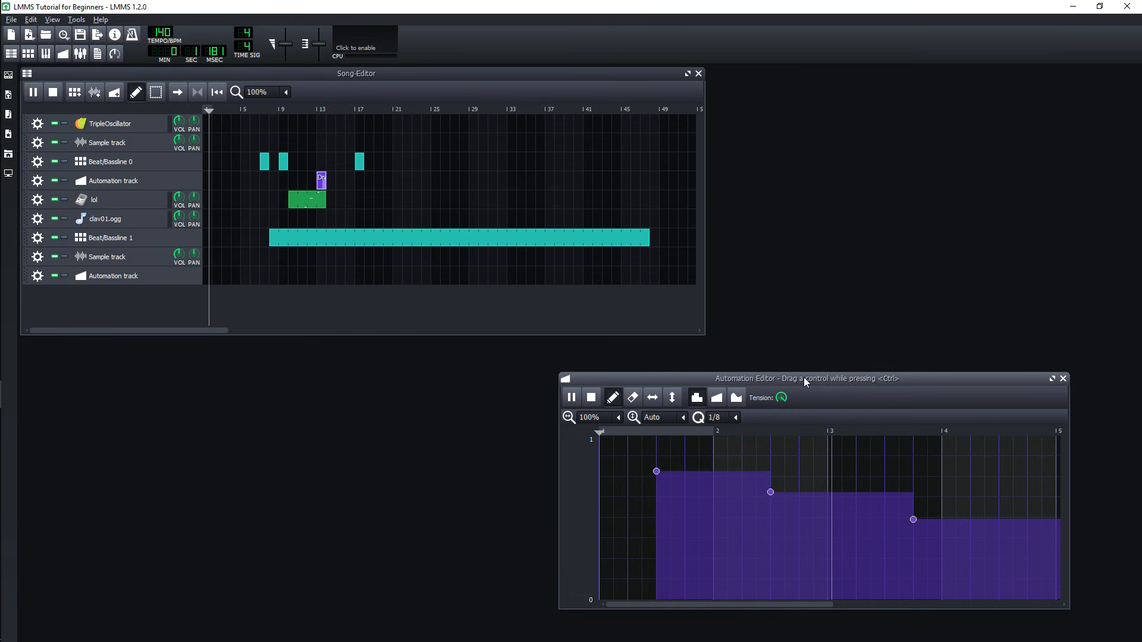
pyautogui.press('space')
pyautogui.press('space')
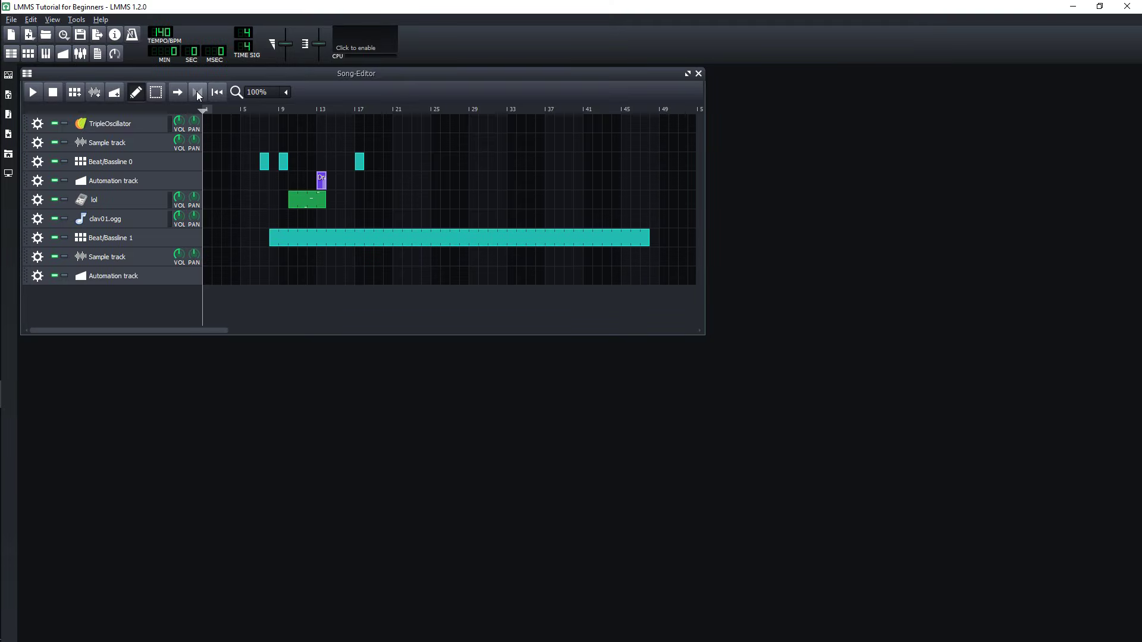
# Enable looping and set the loop region to span bars 12–20.
pyautogui.click(198, 94)
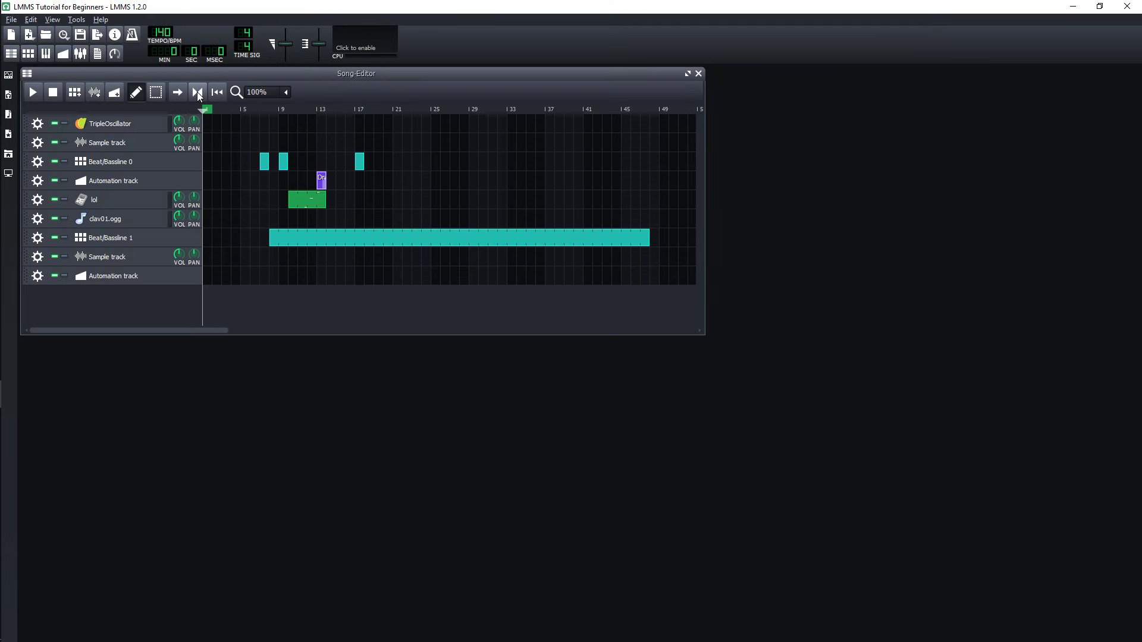
pyautogui.click(268, 109)
pyautogui.rightClick(300, 109)
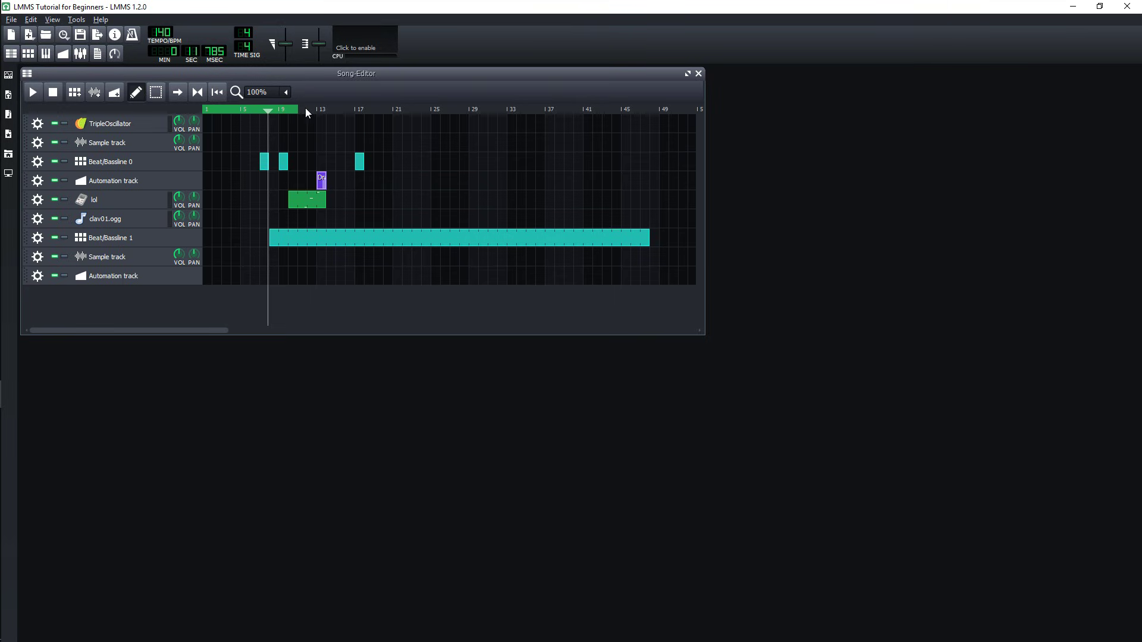
pyautogui.rightClick(376, 109)
pyautogui.moveTo(233, 111); pyautogui.dragTo(385, 113)
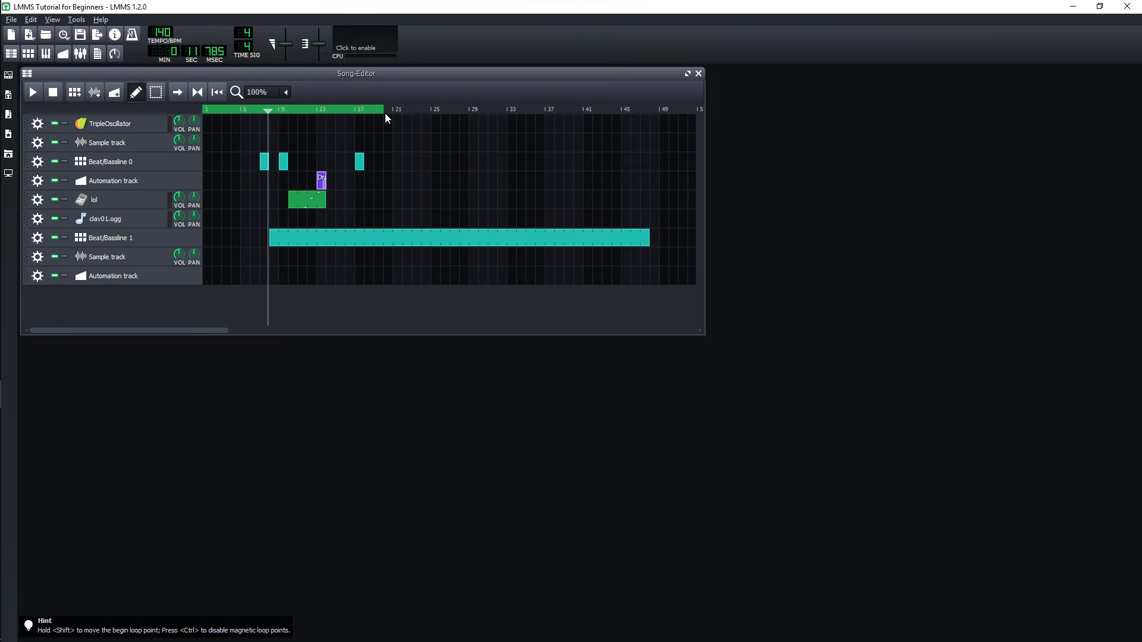
pyautogui.keyDown('shift'); pyautogui.rightClick(253, 108); pyautogui.keyUp('shift')
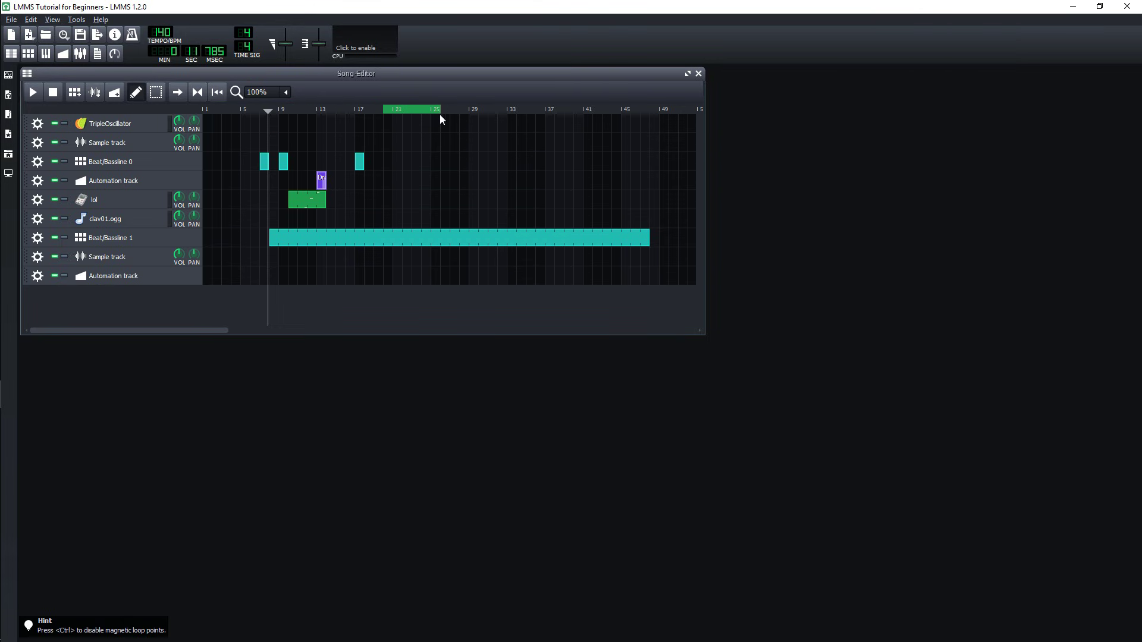
pyautogui.moveTo(440, 116); pyautogui.dragTo(294, 113)
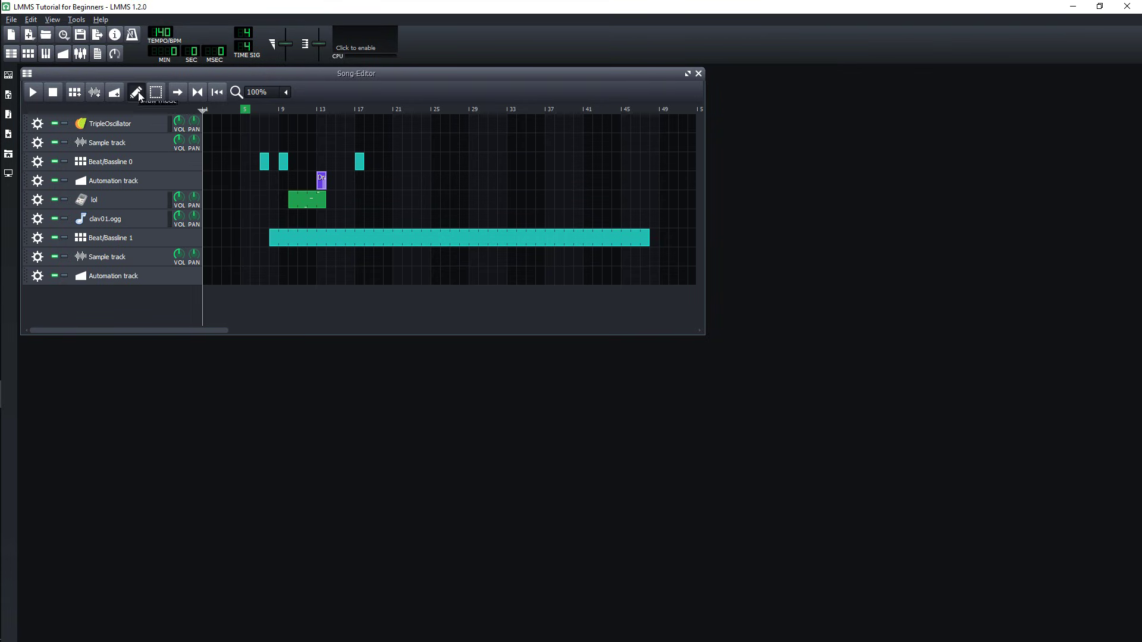
# Box-select clips in the arrangement, then return to draw mode.
pyautogui.click(158, 94)
pyautogui.moveTo(257, 152); pyautogui.dragTo(251, 142)
pyautogui.click(135, 93)
# Play and stop the song while changing where playback returns on stop.
pyautogui.click(223, 110)
pyautogui.press('space')
pyautogui.click(217, 92)
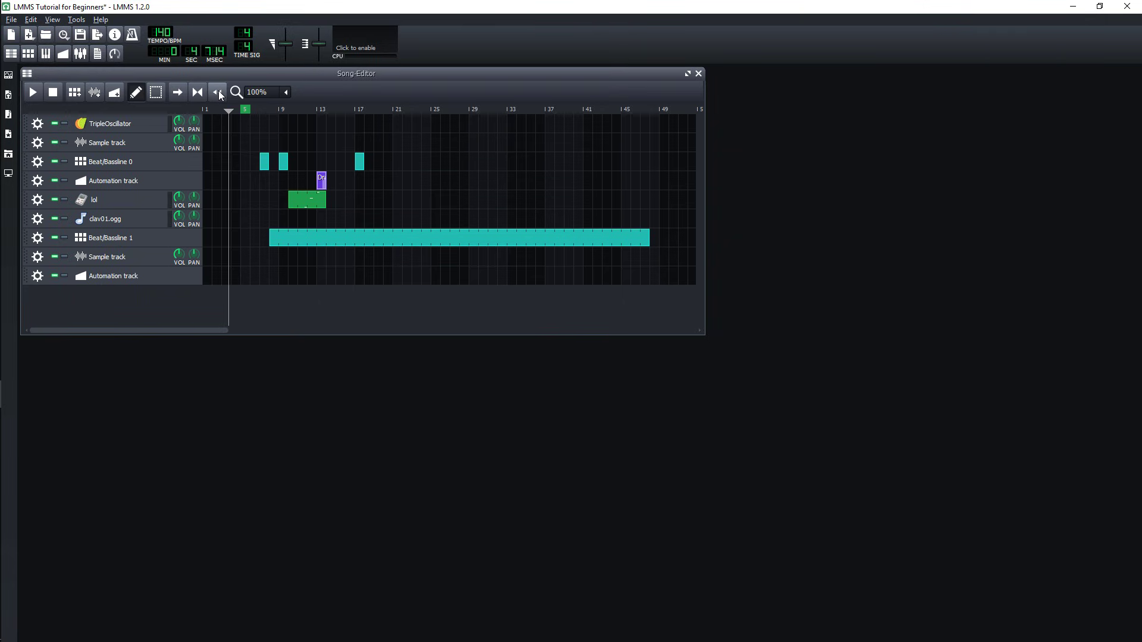
pyautogui.press('space')
pyautogui.press('space')
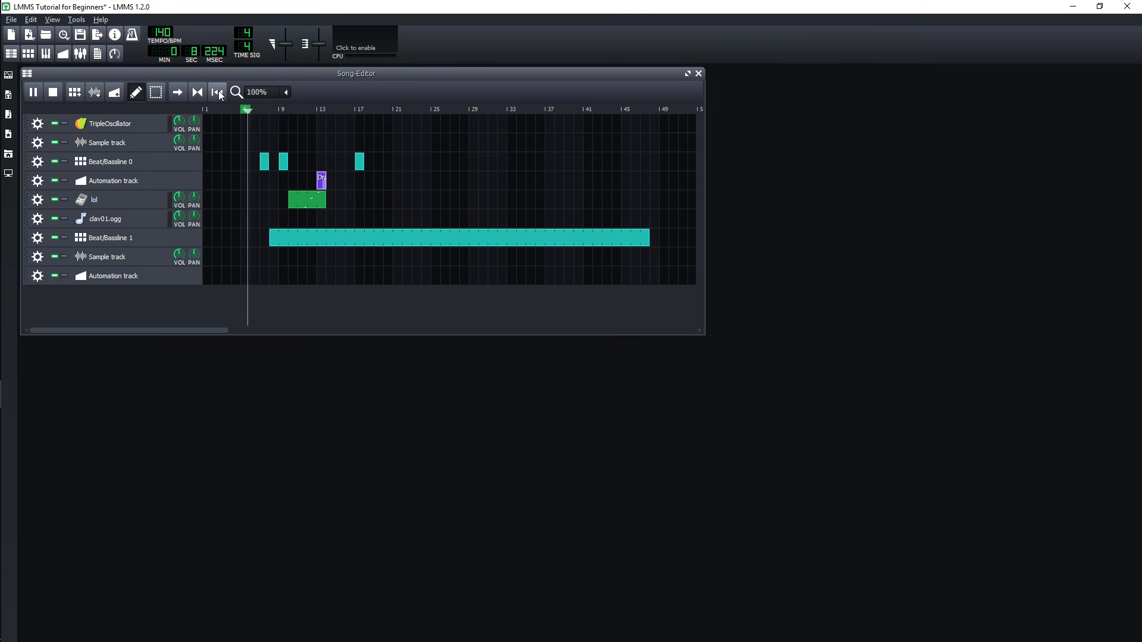
pyautogui.click(218, 93)
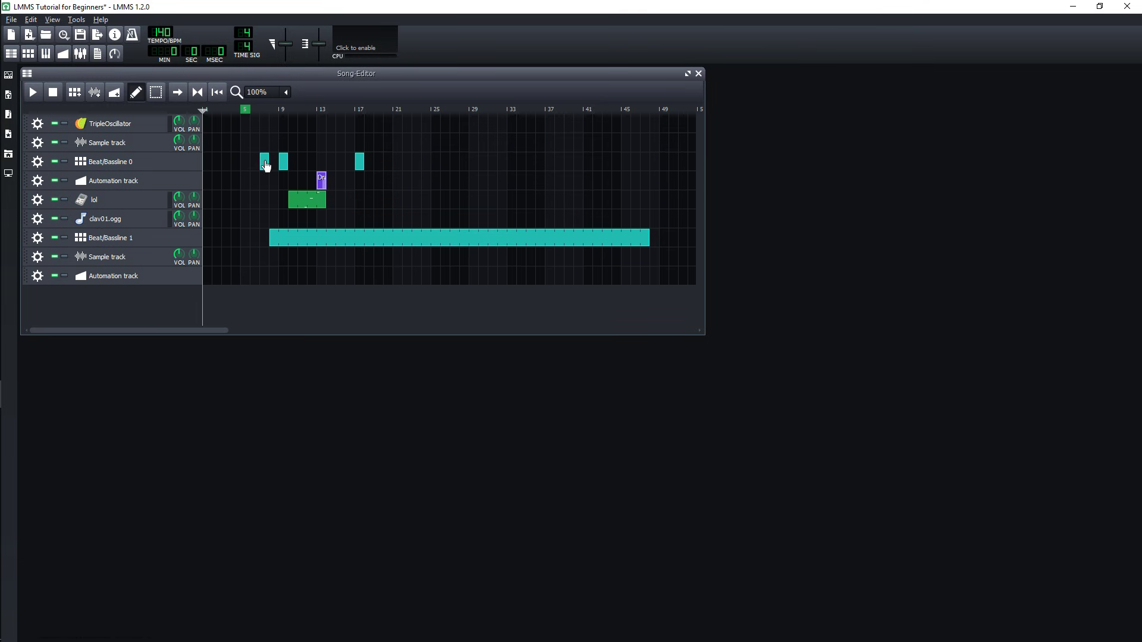
# Open the Beat/Bassline 0 pattern and audition it briefly.
pyautogui.doubleClick(265, 164)
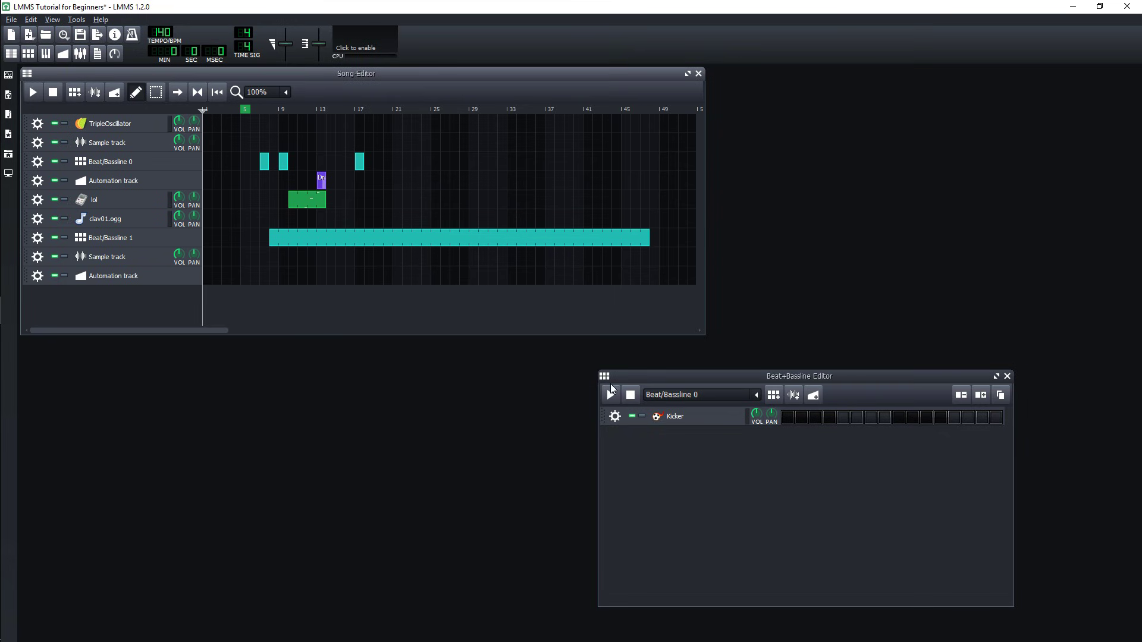
pyautogui.click(626, 397)
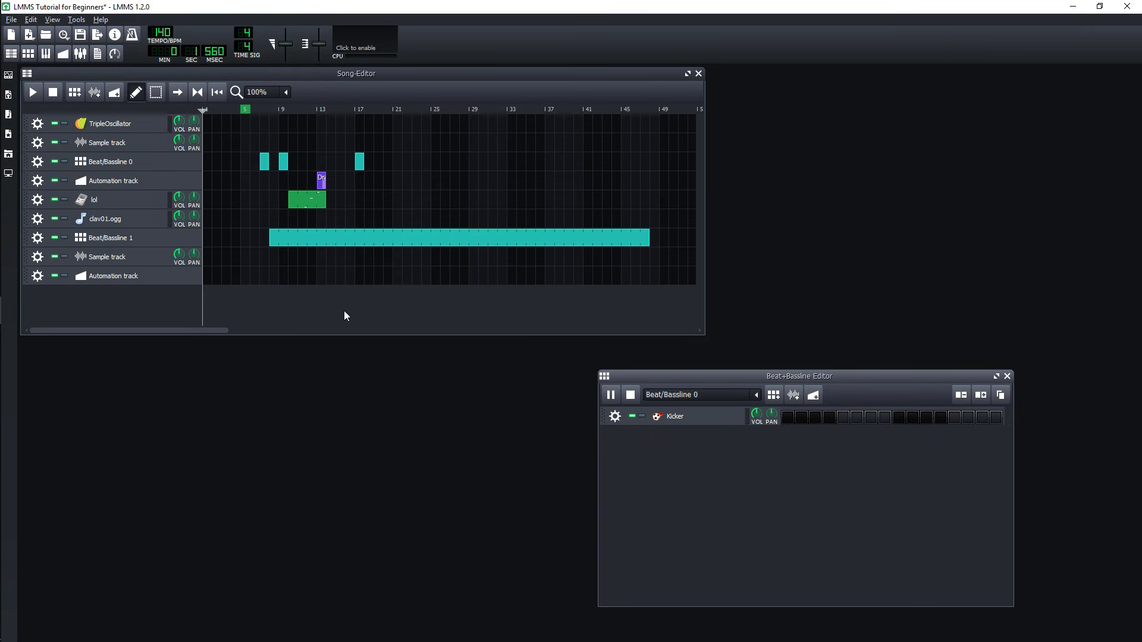
pyautogui.click(611, 396)
# Switch on Kicker steps 1, 5 and 9.
pyautogui.click(788, 418)
pyautogui.click(843, 418)
pyautogui.click(898, 418)
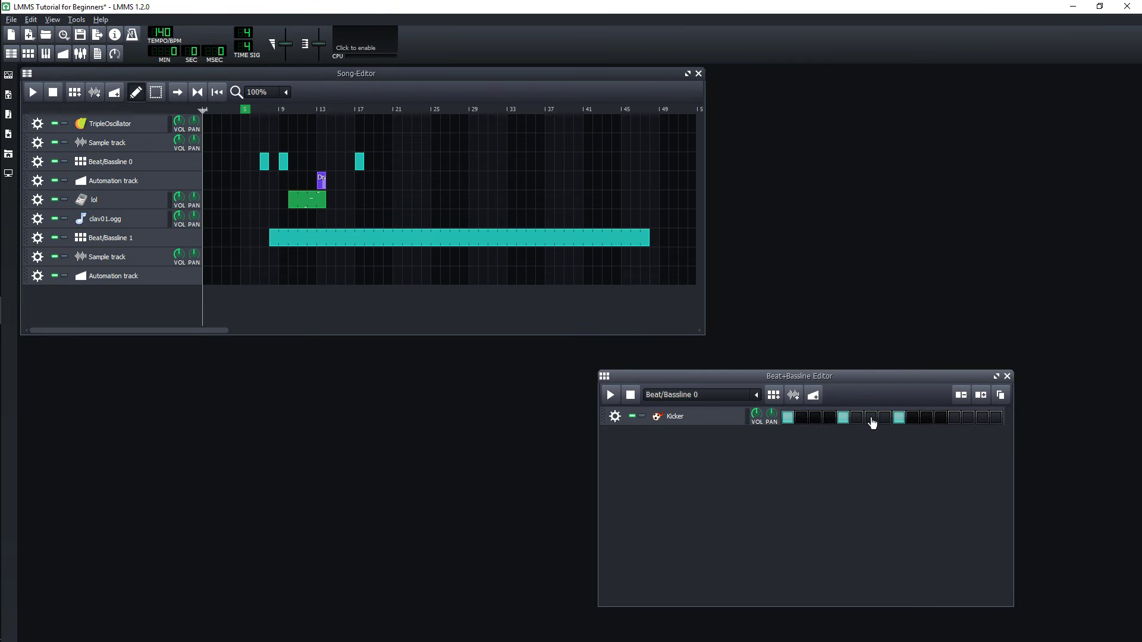
pyautogui.rightClick(871, 423)
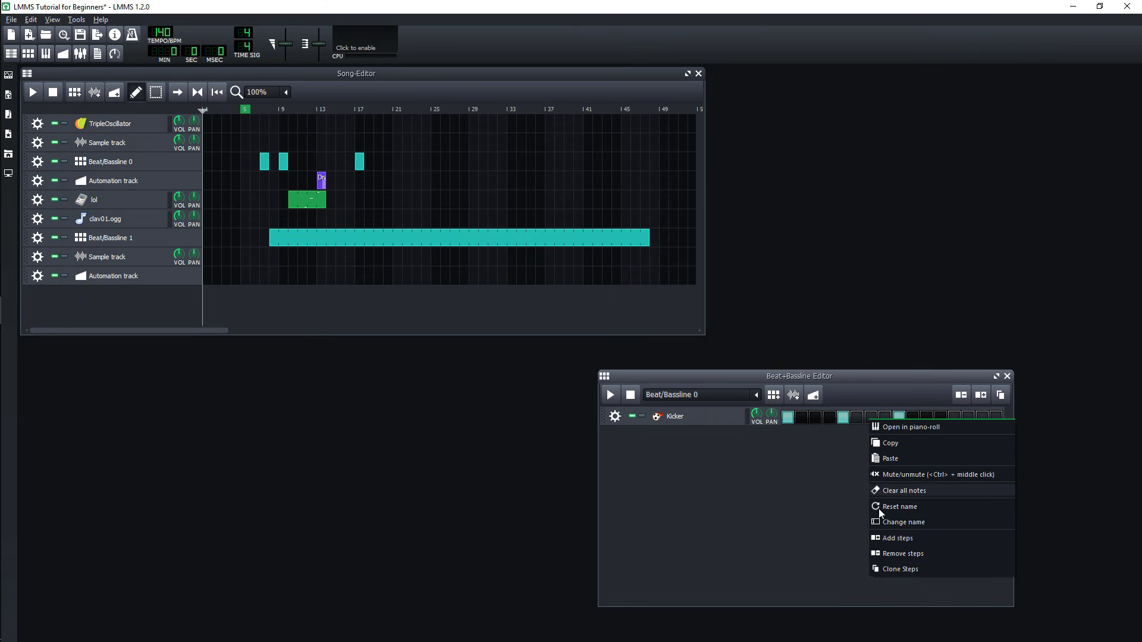
# Show the Kicker pattern as notes and set its hits to steps 1, 3, 5 and 7.
pyautogui.click(895, 428)
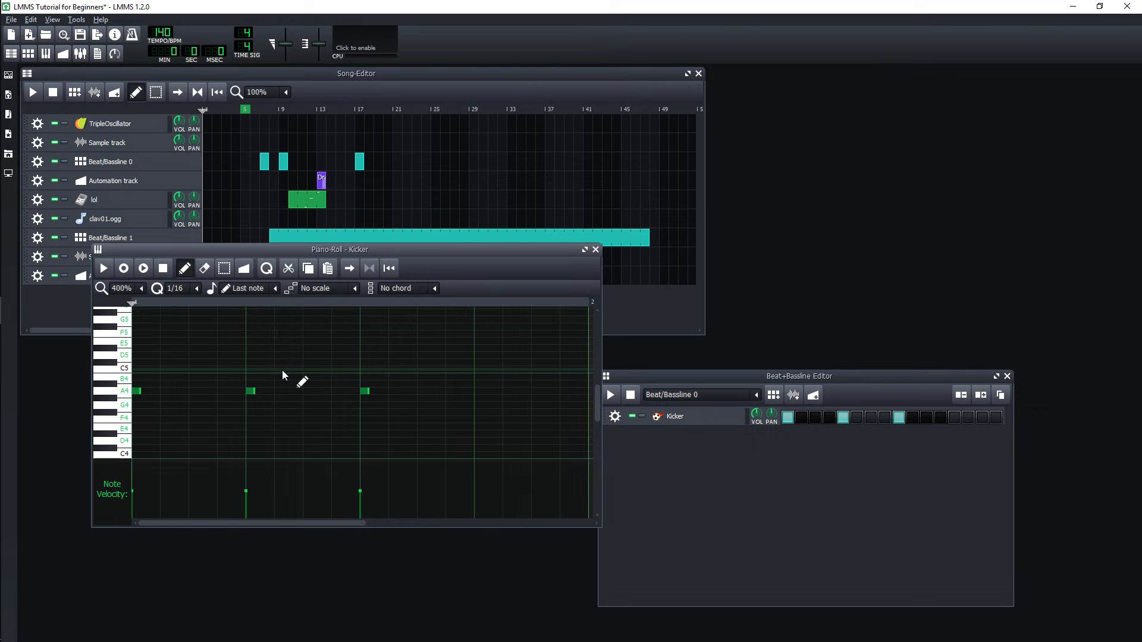
pyautogui.click(815, 417)
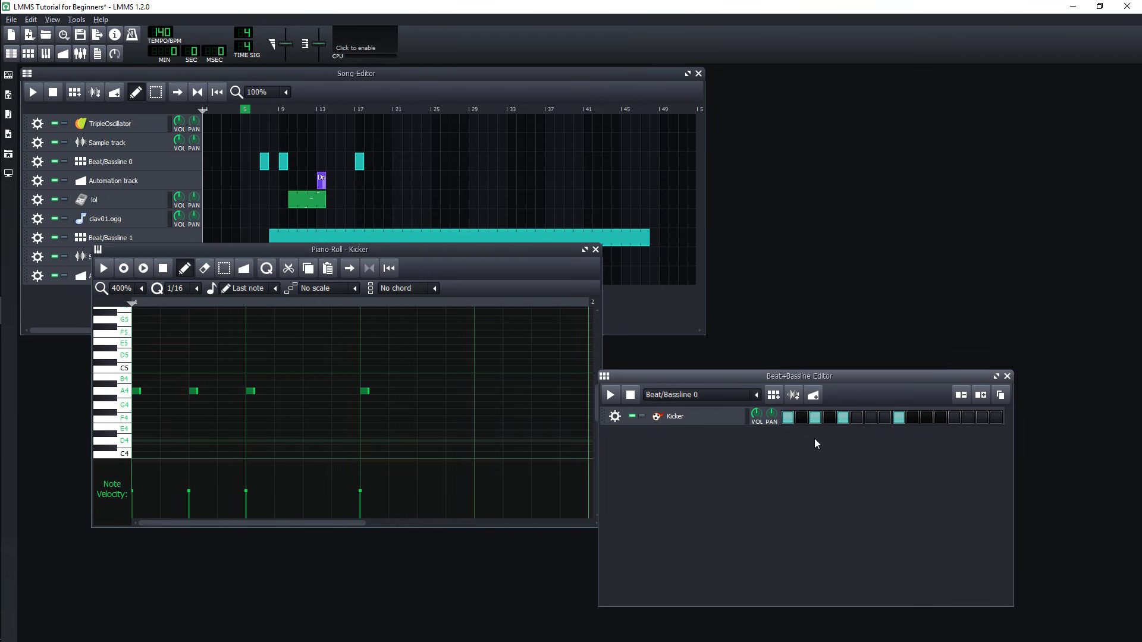
pyautogui.click(871, 417)
pyautogui.click(927, 417)
pyautogui.click(954, 417)
pyautogui.click(982, 417)
pyautogui.click(927, 417)
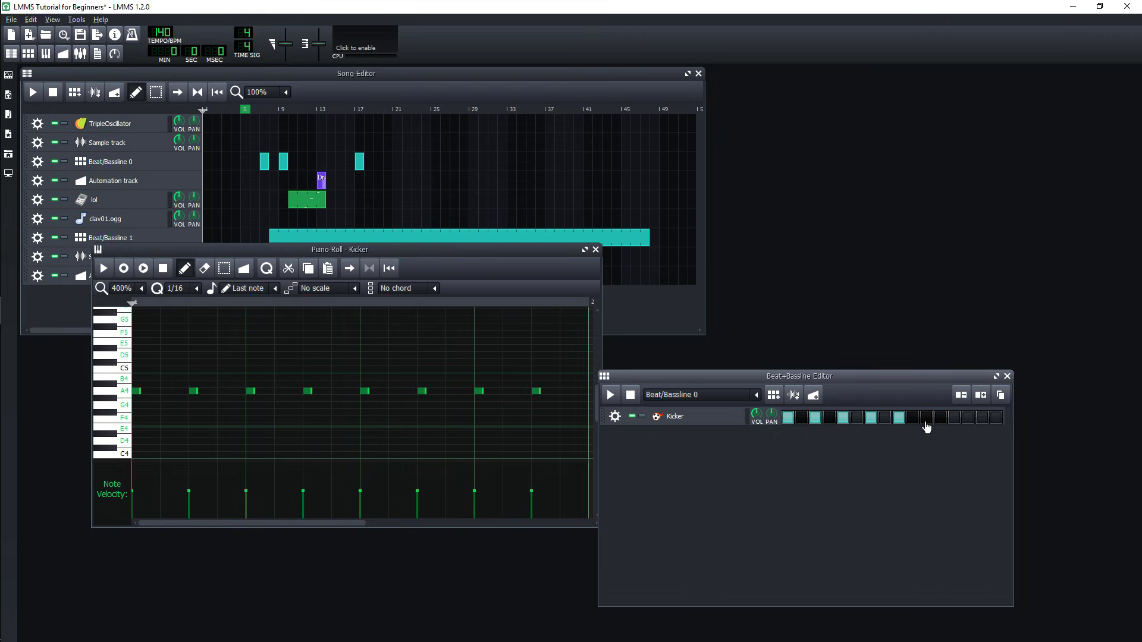
# Try adding, cloning and removing Kicker steps, ending back at 16 steps.
pyautogui.click(982, 396)
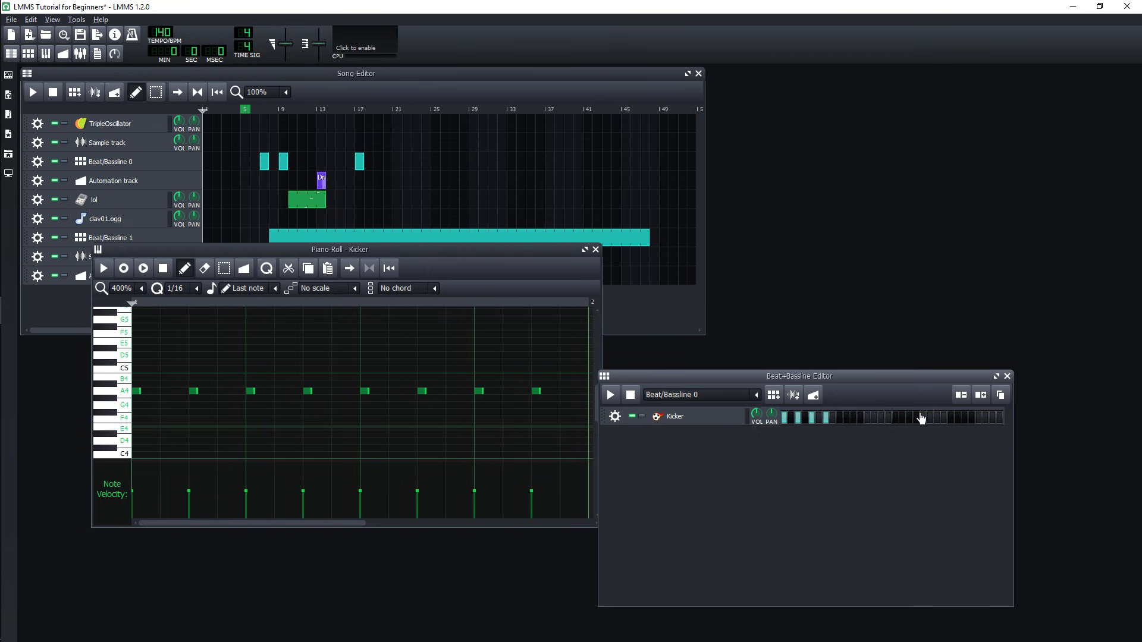
pyautogui.click(1002, 397)
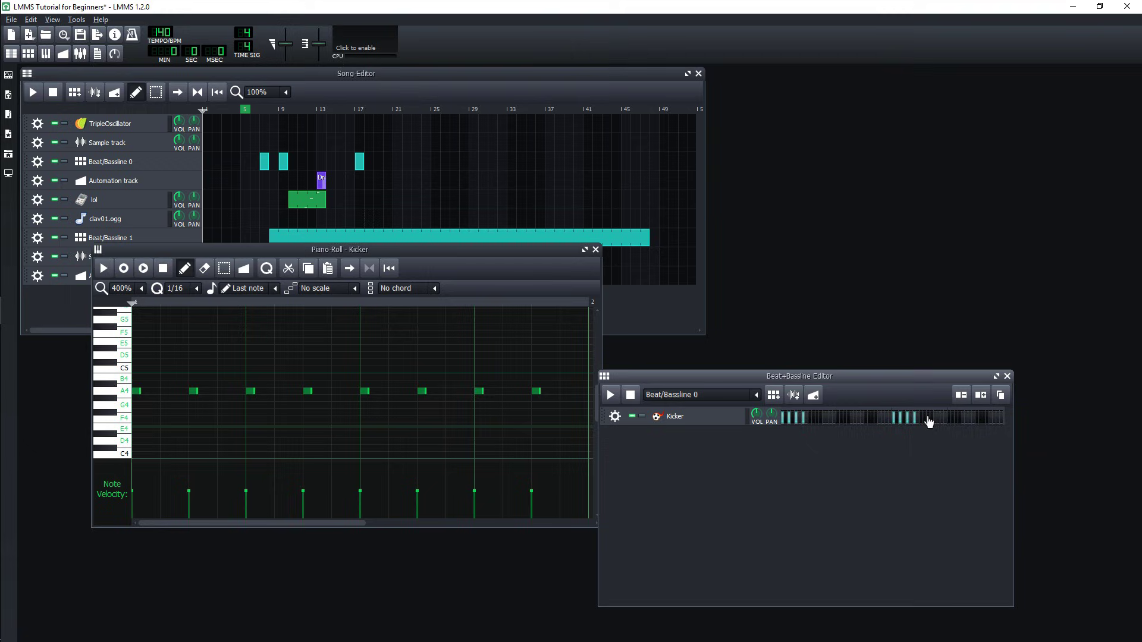
pyautogui.click(961, 397)
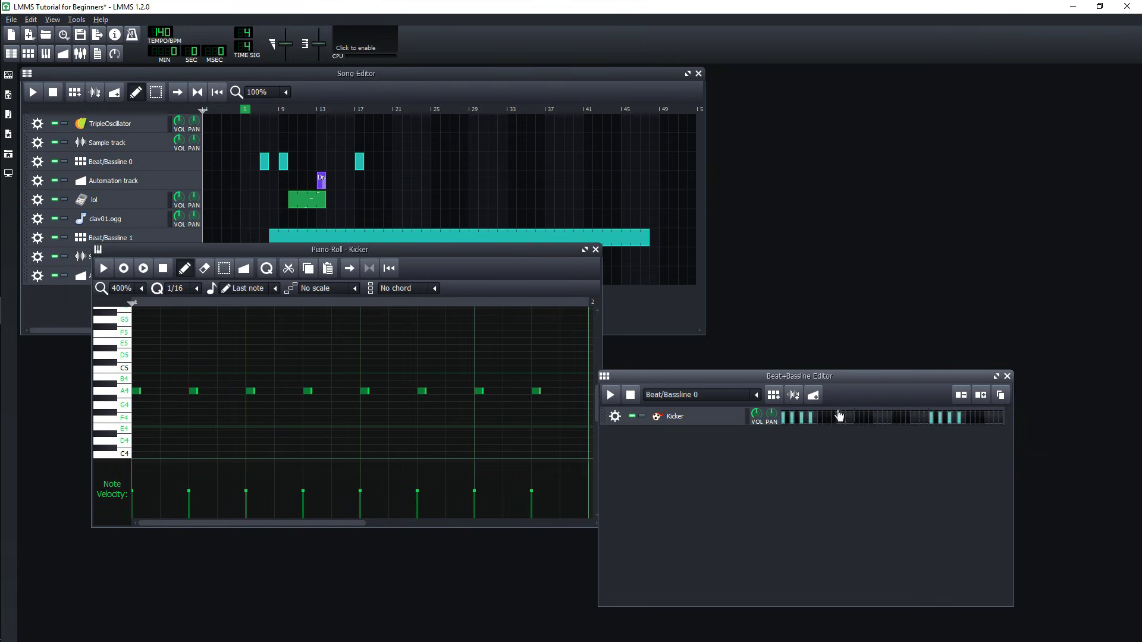
pyautogui.click(958, 397)
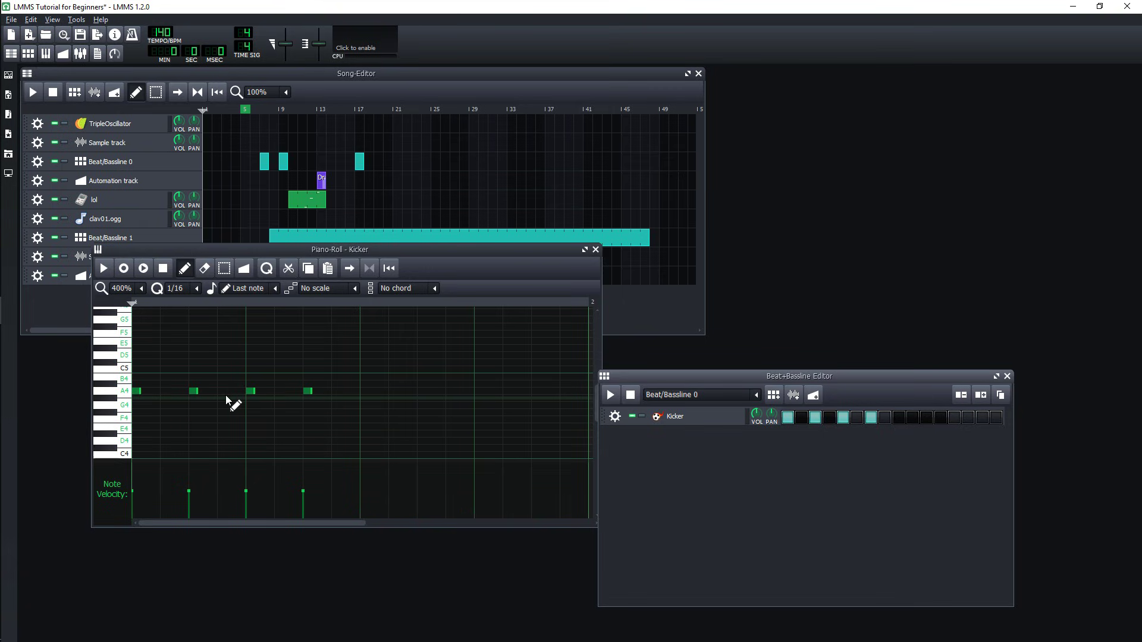
pyautogui.click(596, 252)
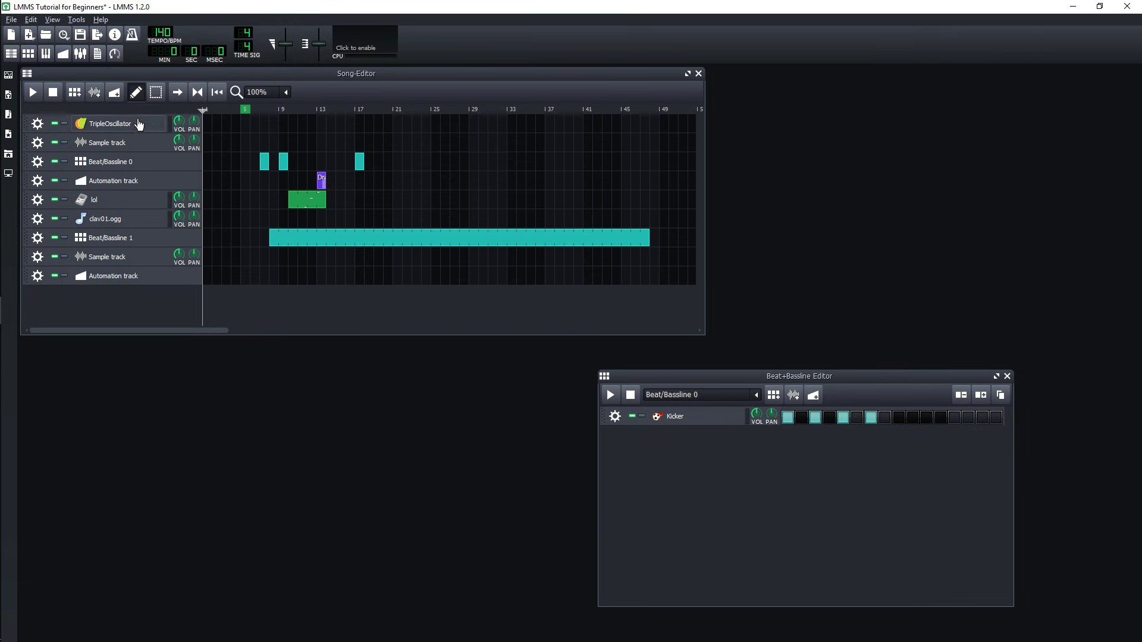
# Draw seven notes from G#4 to D5 in the TripleOscillator clip.
pyautogui.click(172, 125)
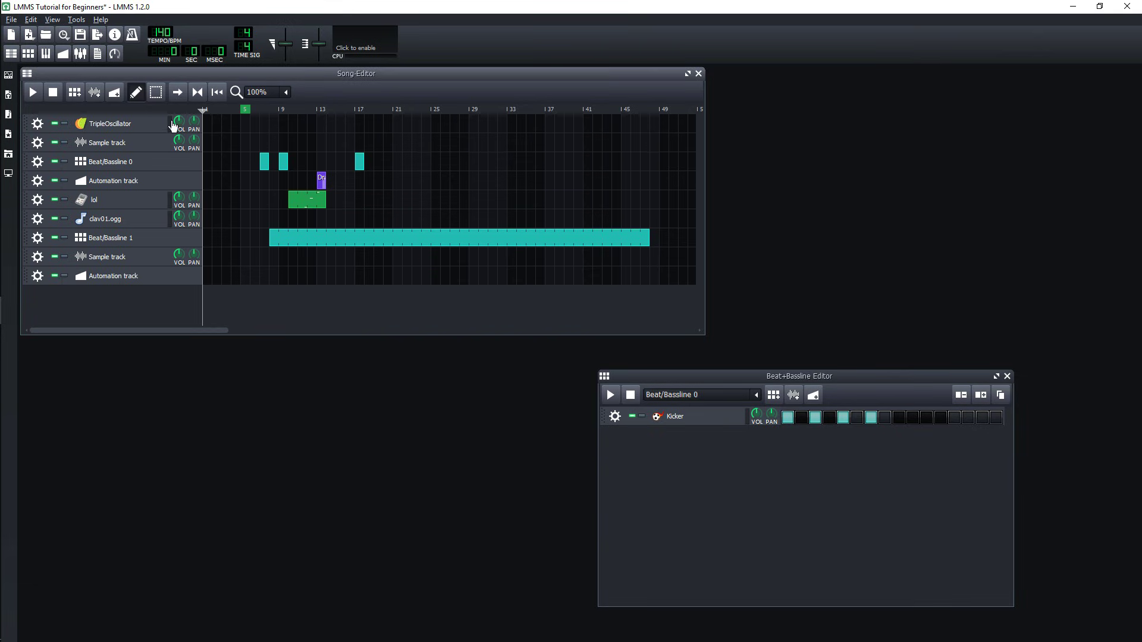
pyautogui.doubleClick(236, 128)
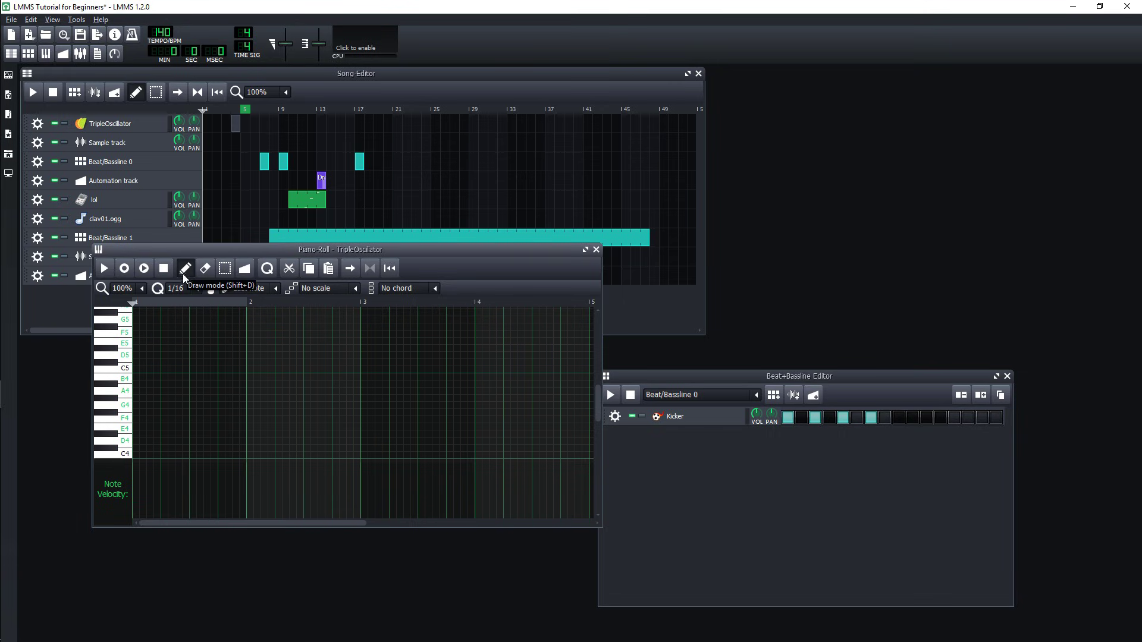
pyautogui.click(208, 398)
pyautogui.click(263, 355)
pyautogui.click(299, 398)
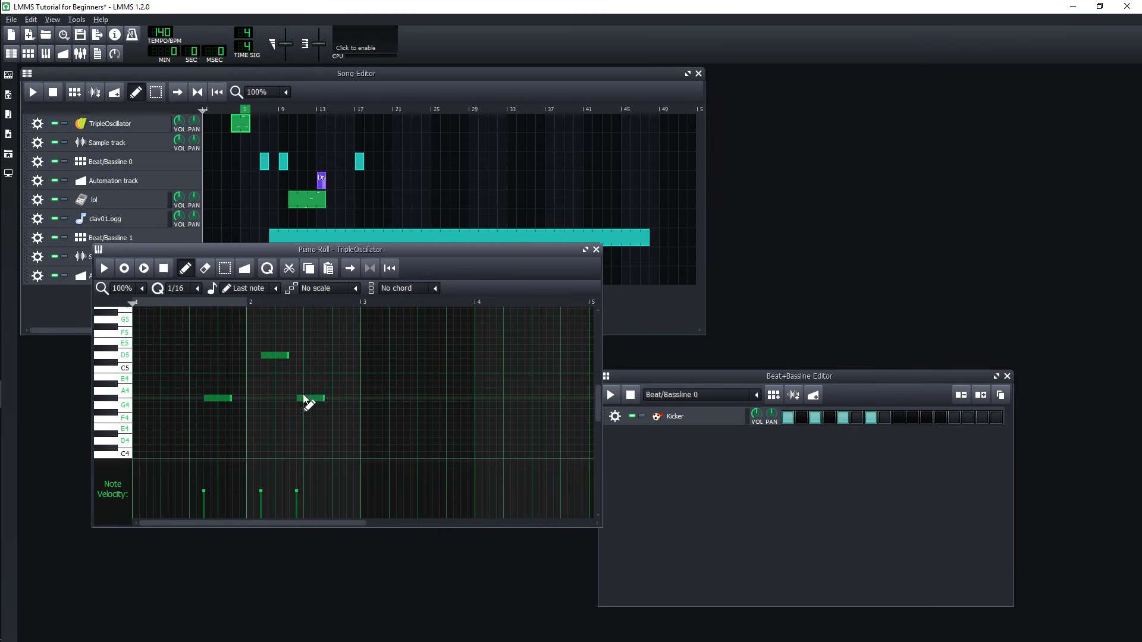
pyautogui.click(349, 377)
pyautogui.click(385, 390)
pyautogui.click(448, 412)
pyautogui.click(492, 397)
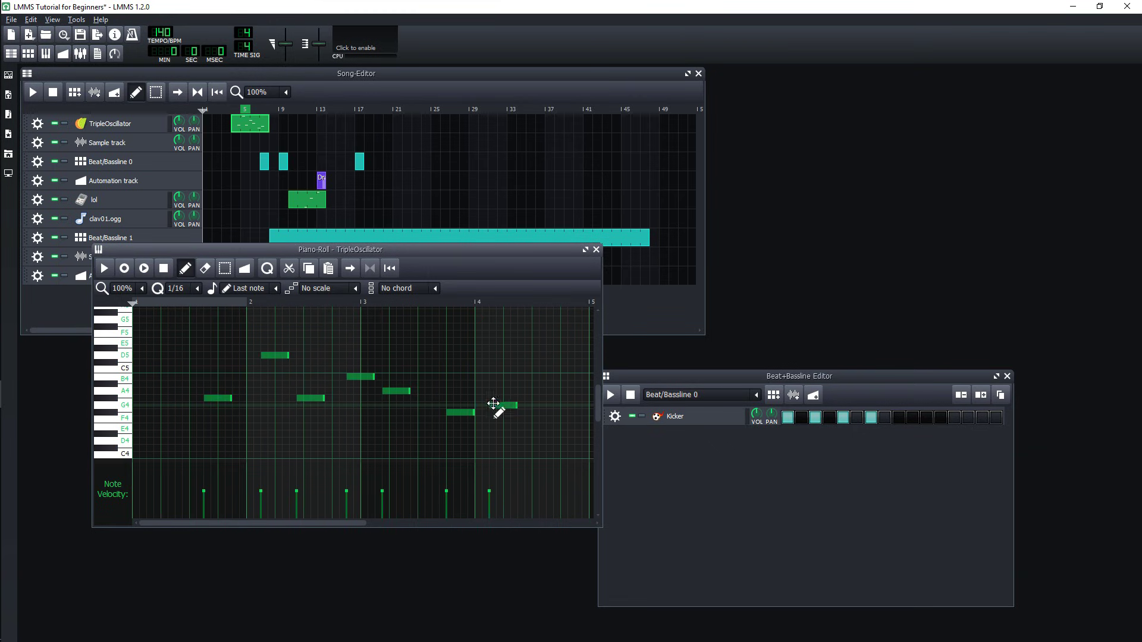
# Delete five of those notes and draw C#5, G4 and C5 instead.
pyautogui.rightClick(397, 392)
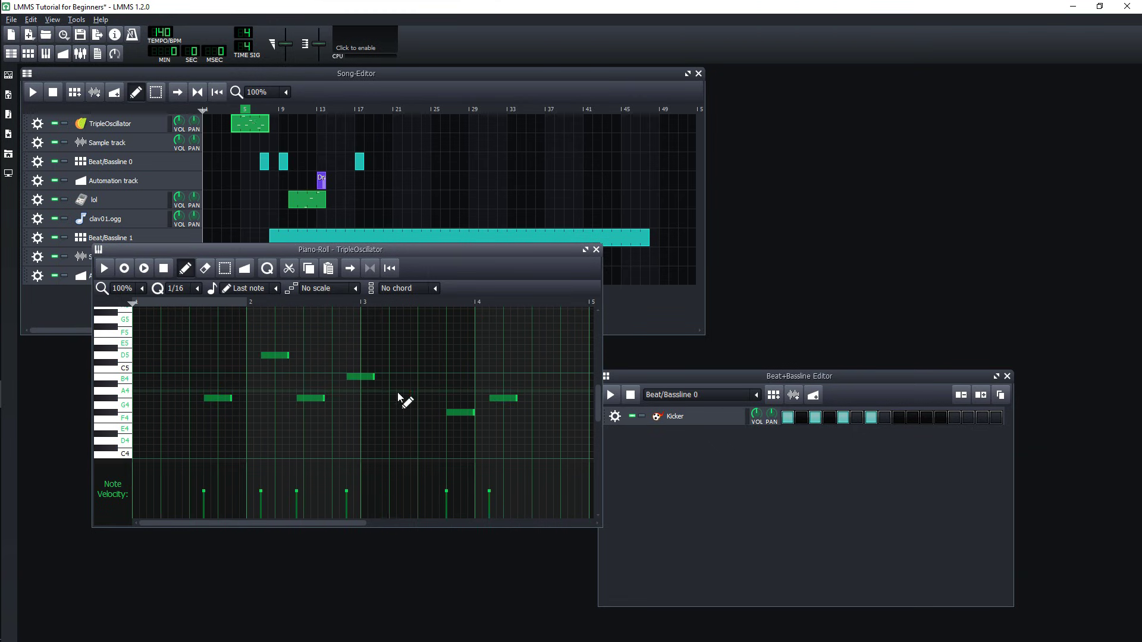
pyautogui.rightClick(461, 412)
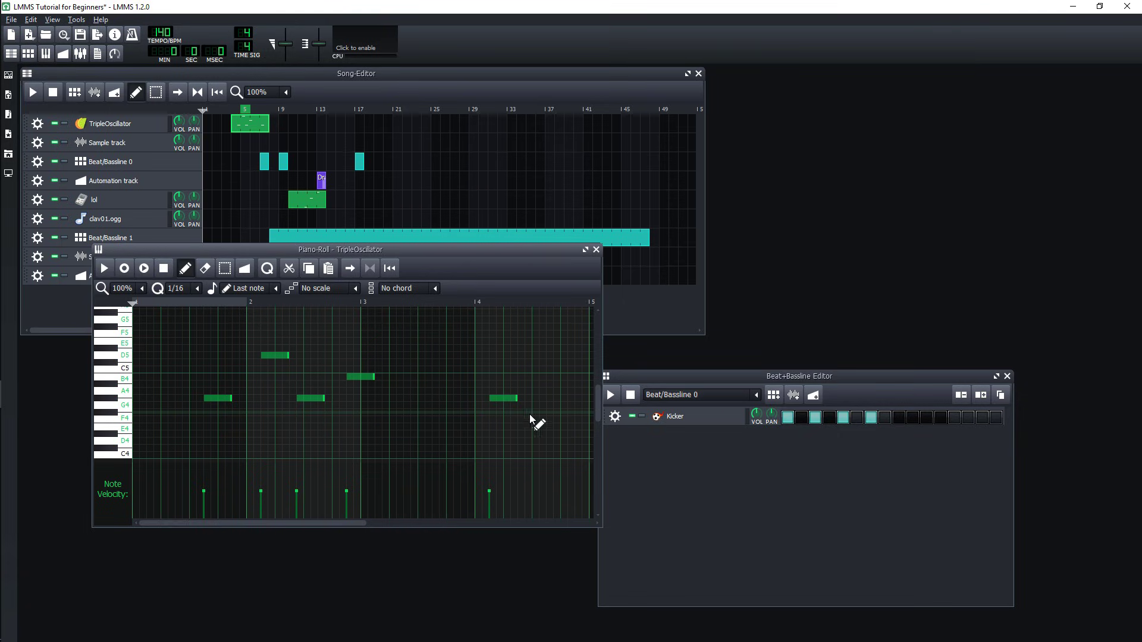
pyautogui.rightClick(503, 398)
pyautogui.rightClick(361, 376)
pyautogui.rightClick(277, 355)
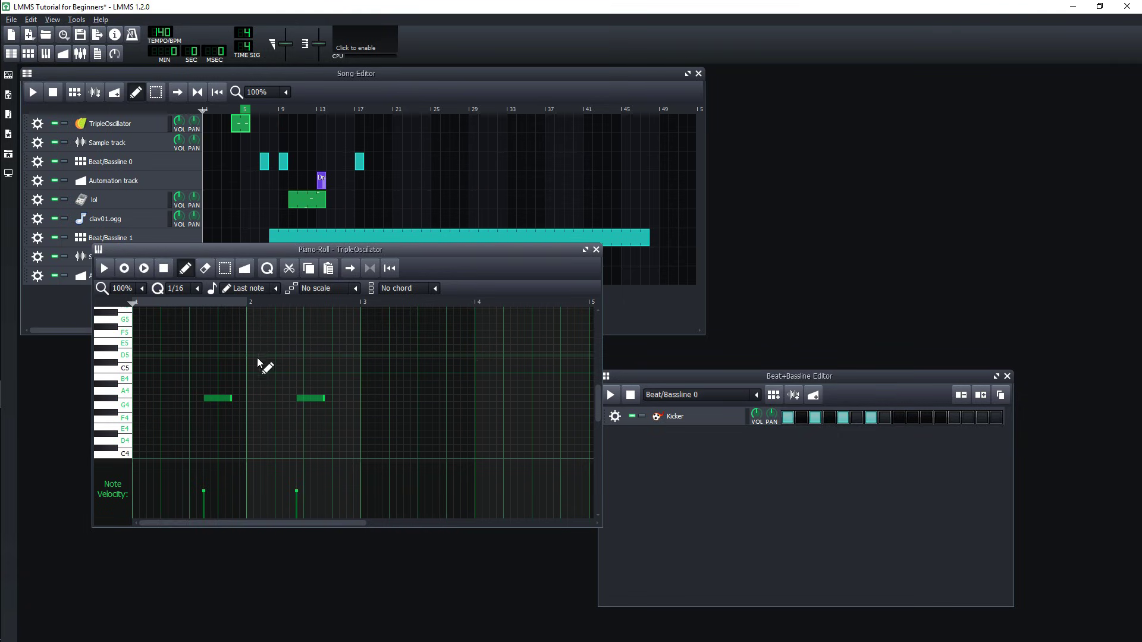
pyautogui.click(250, 362)
pyautogui.click(264, 405)
pyautogui.click(329, 370)
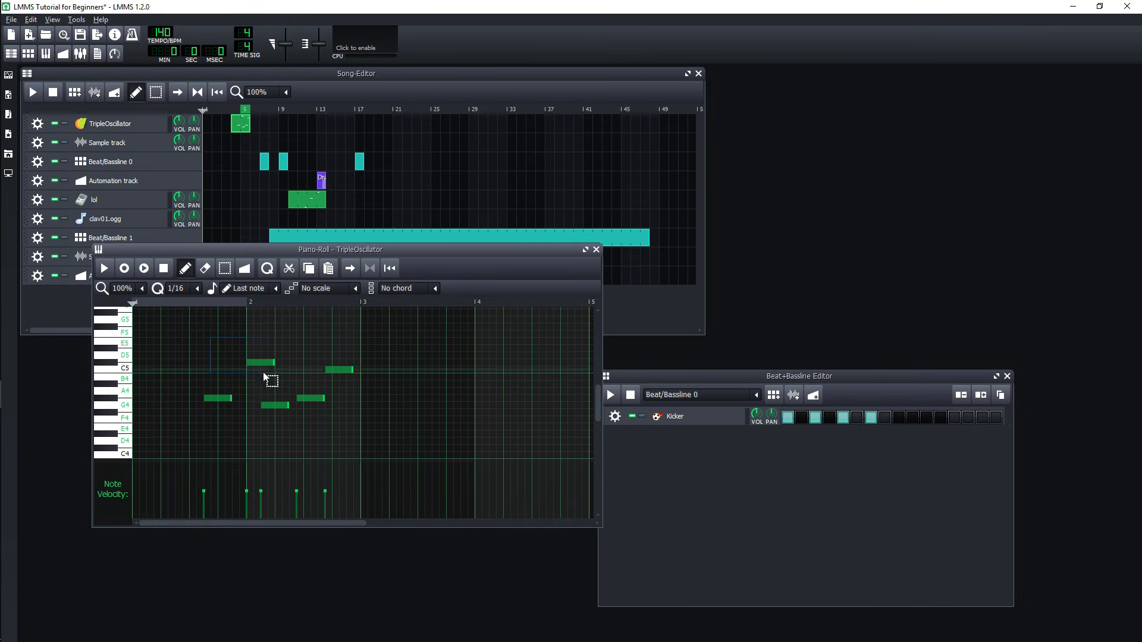
# Duplicate the whole melody further along, then clear the note selection.
pyautogui.hotkey('ctrl', 'a')
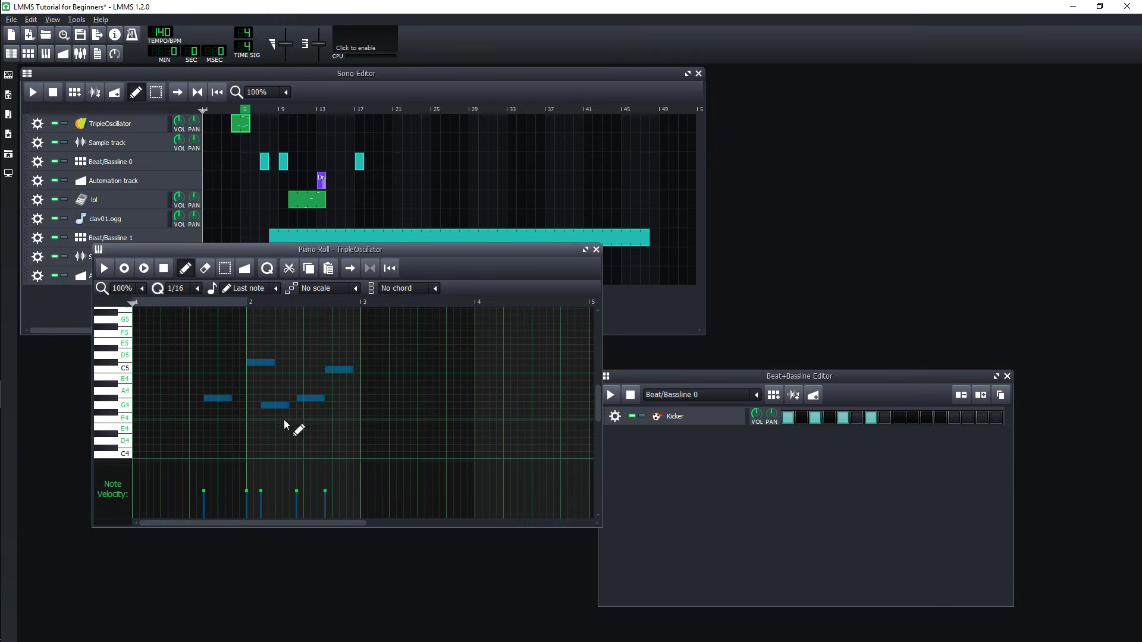
pyautogui.moveTo(220, 397); pyautogui.dragTo(403, 399)
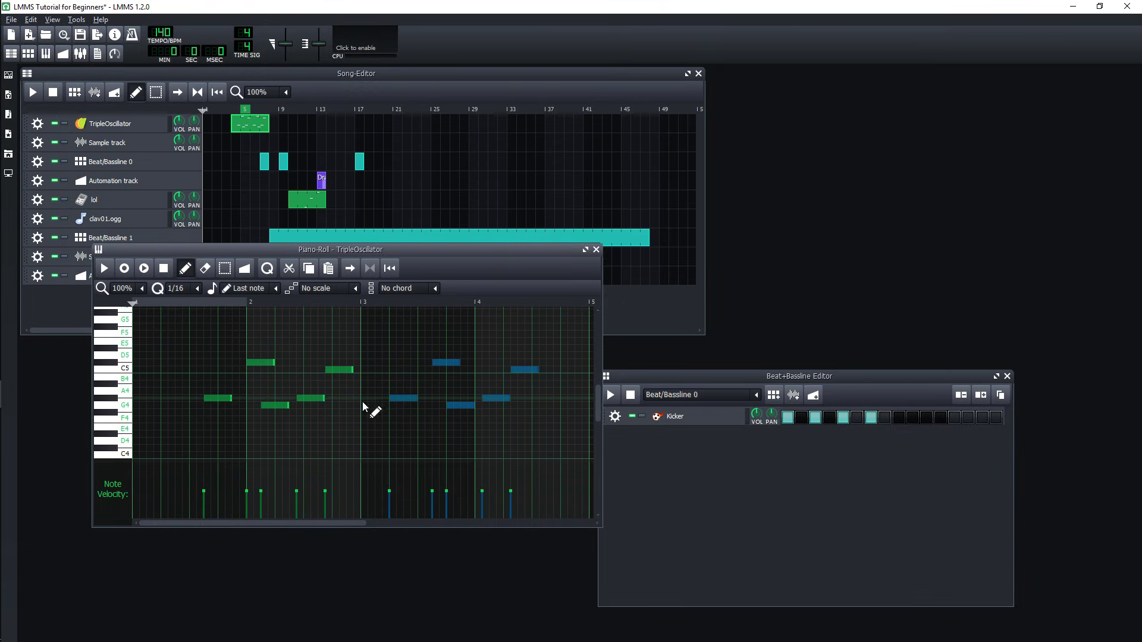
pyautogui.click(223, 399)
pyautogui.keyDown('shift'); pyautogui.click(347, 370); pyautogui.keyUp('shift')
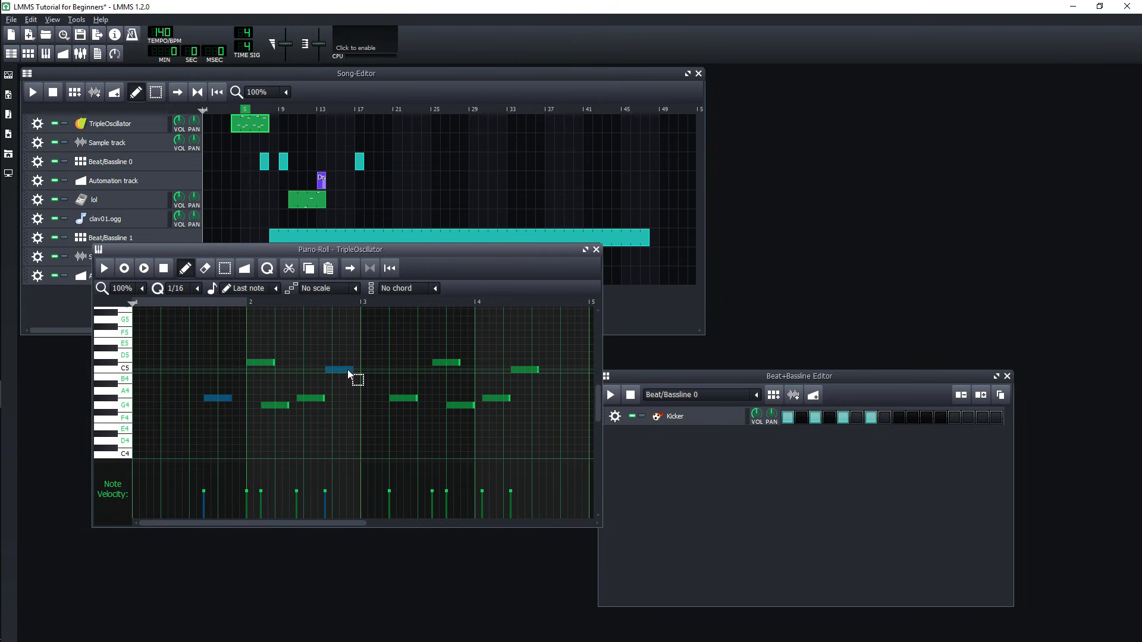
pyautogui.keyDown('shift'); pyautogui.click(276, 406); pyautogui.keyUp('shift')
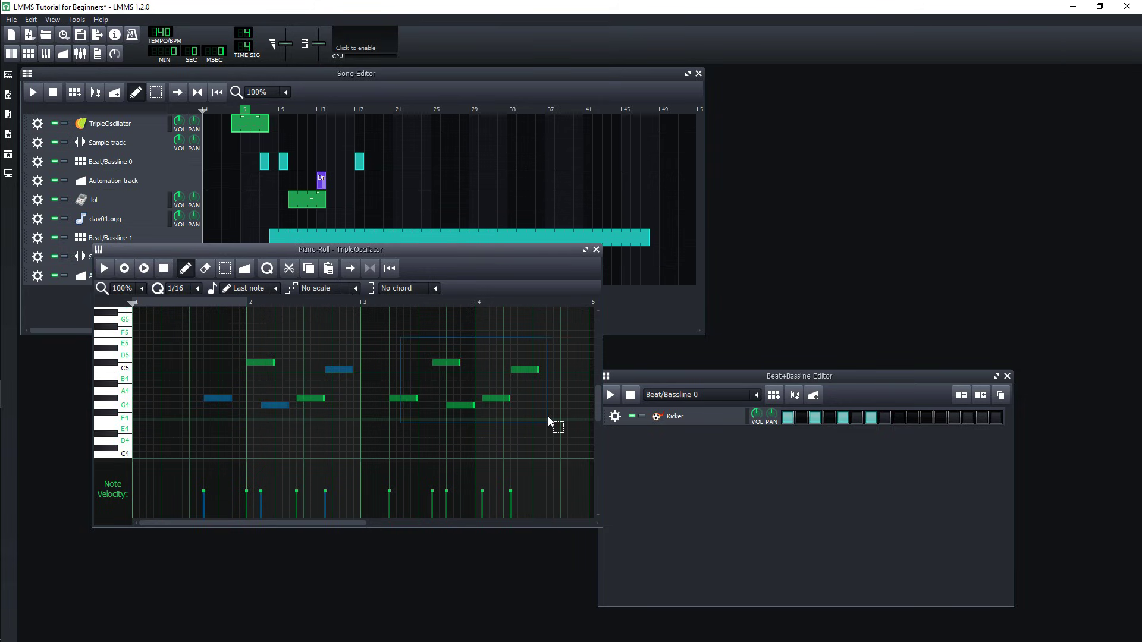
pyautogui.press('Escape')
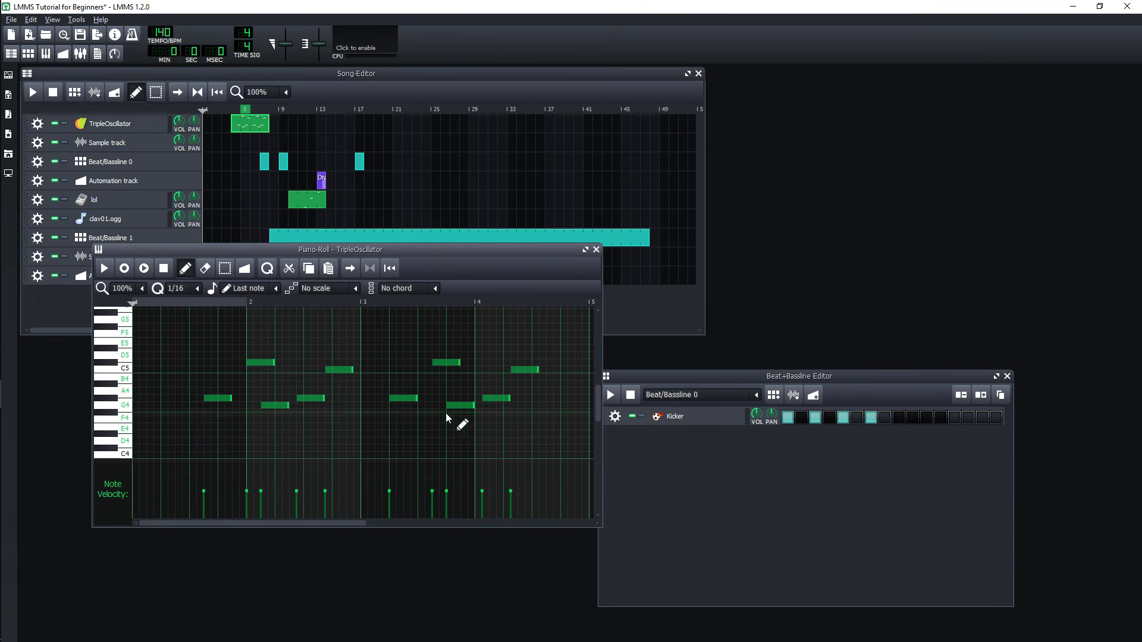
# Select the first five melody notes with the Detune tool and open their detuning automation.
pyautogui.click(206, 268)
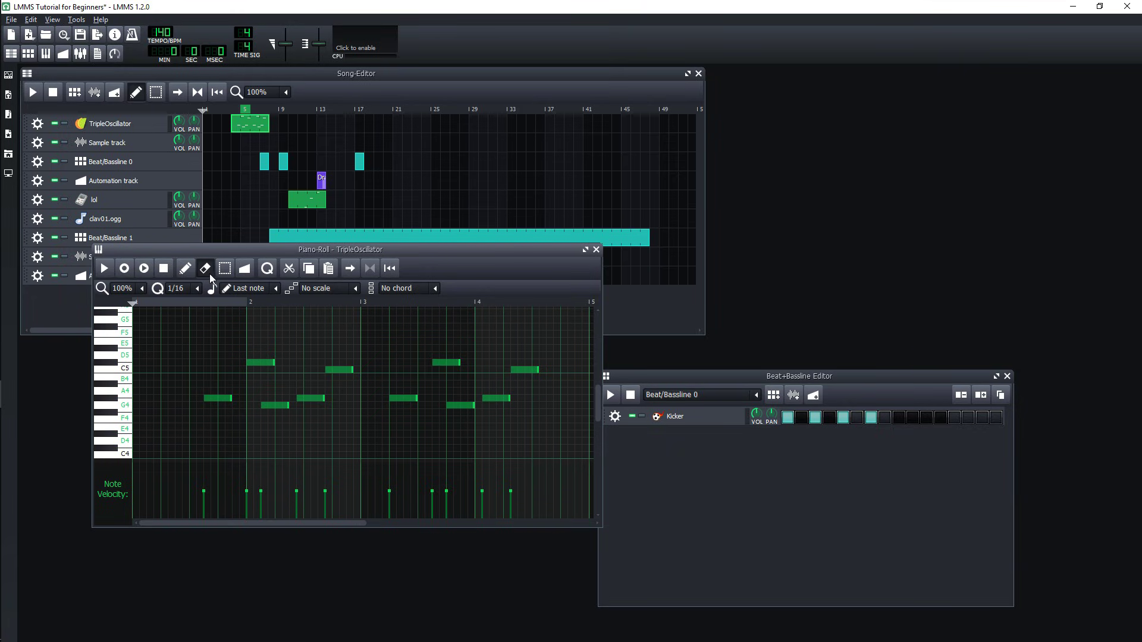
pyautogui.click(225, 268)
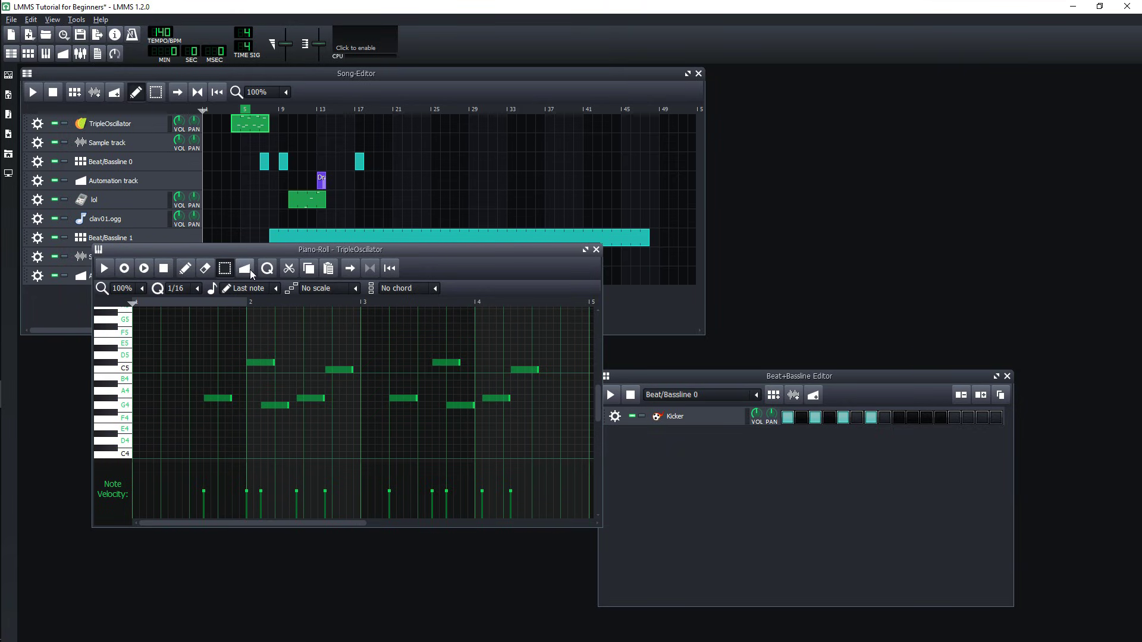
pyautogui.click(246, 270)
pyautogui.moveTo(188, 336); pyautogui.dragTo(361, 428)
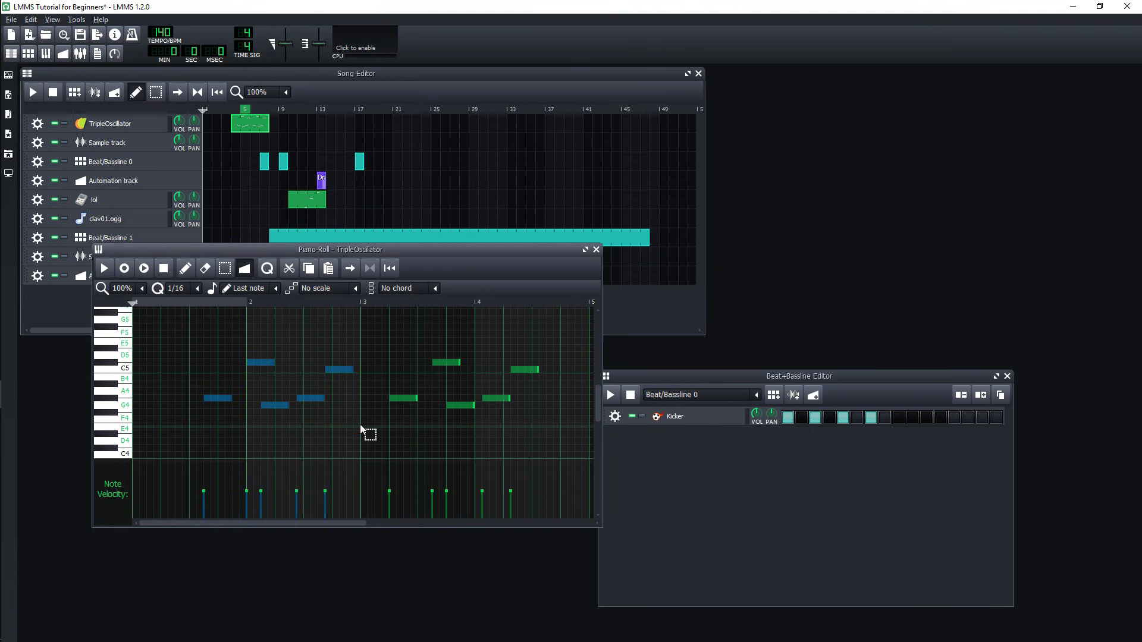
pyautogui.click(312, 396)
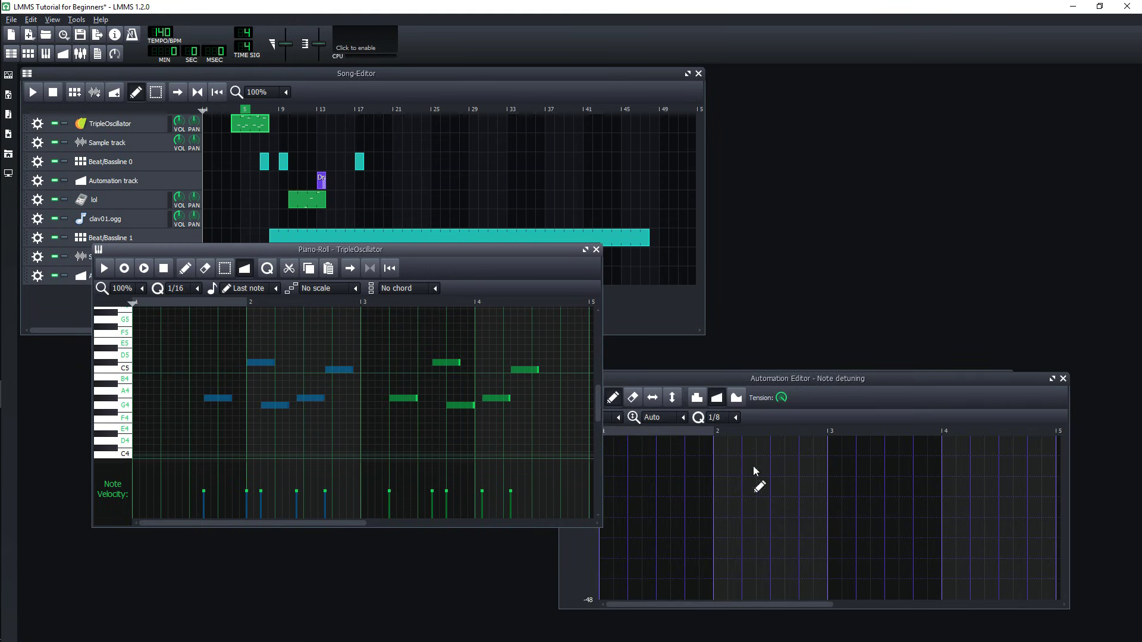
# Draw an eight-point detune curve that rises, falls after bar 4, and dips below zero.
pyautogui.moveTo(787, 380)
pyautogui.mouseDown()
pyautogui.moveTo(830, 359)
pyautogui.moveTo(840, 366)
pyautogui.moveTo(837, 347)
pyautogui.mouseUp()
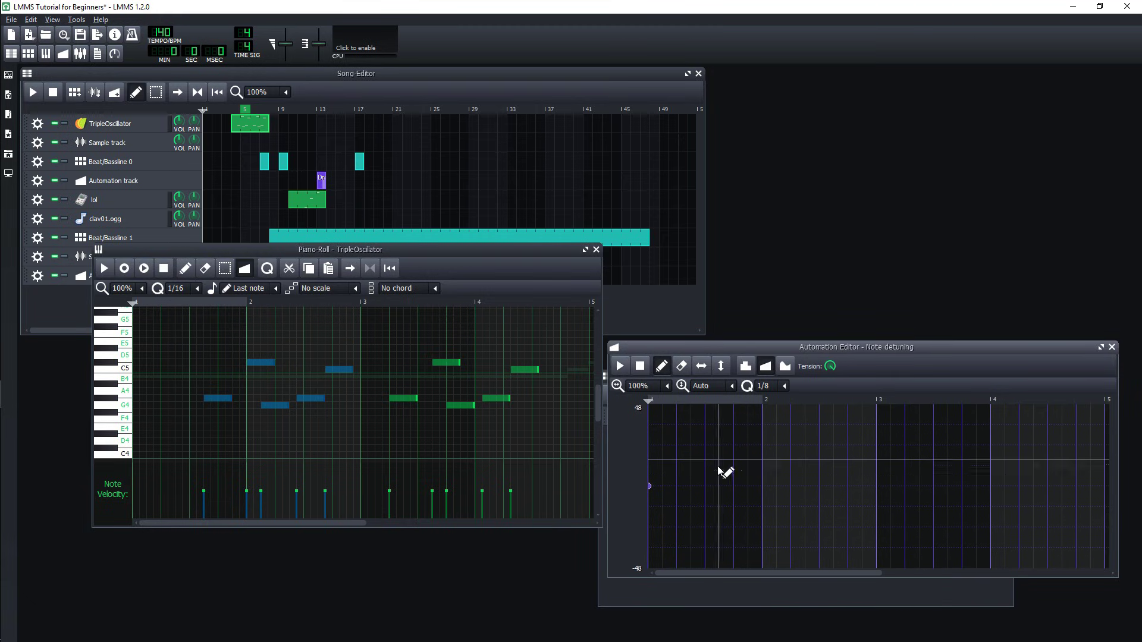
pyautogui.click(721, 482)
pyautogui.click(834, 454)
pyautogui.click(877, 436)
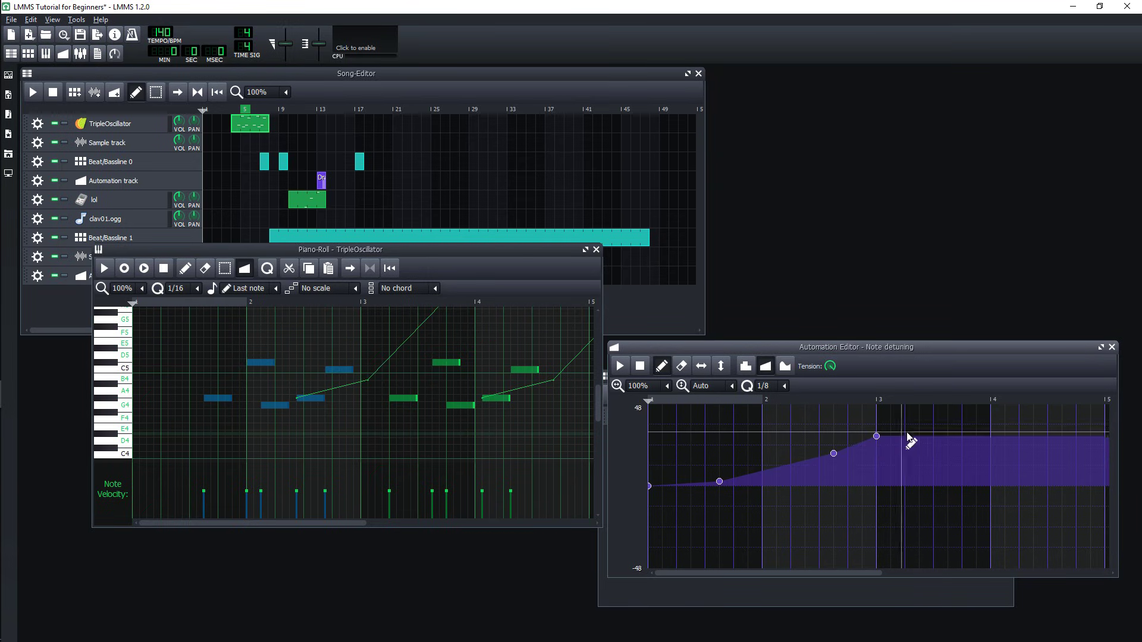
pyautogui.click(977, 437)
pyautogui.click(1005, 463)
pyautogui.click(1033, 494)
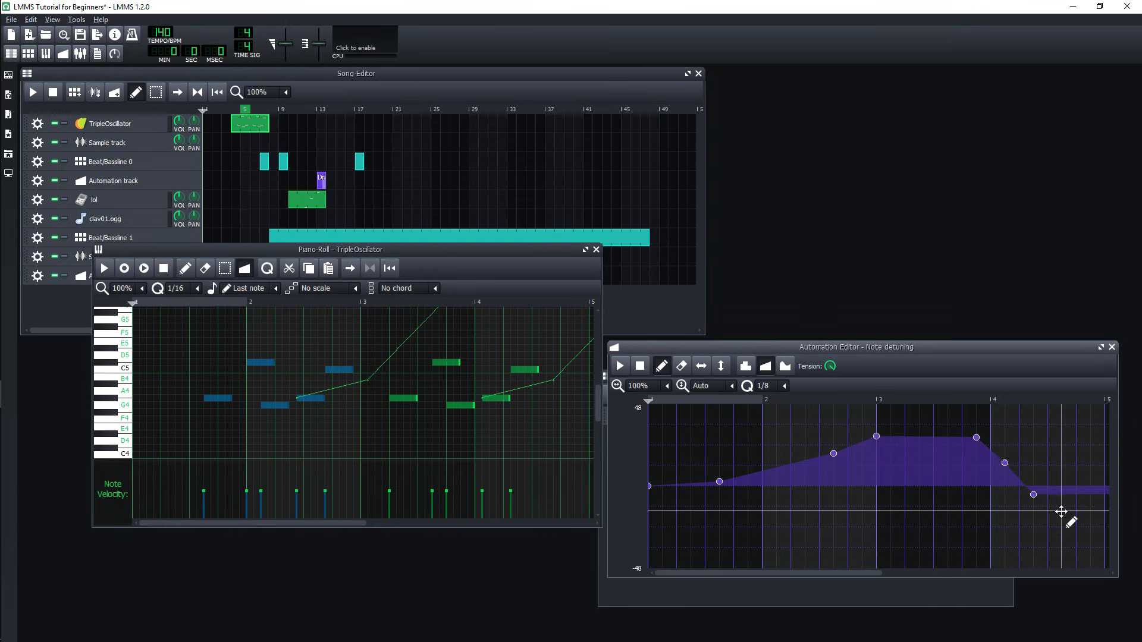
pyautogui.click(1063, 510)
pyautogui.click(1102, 491)
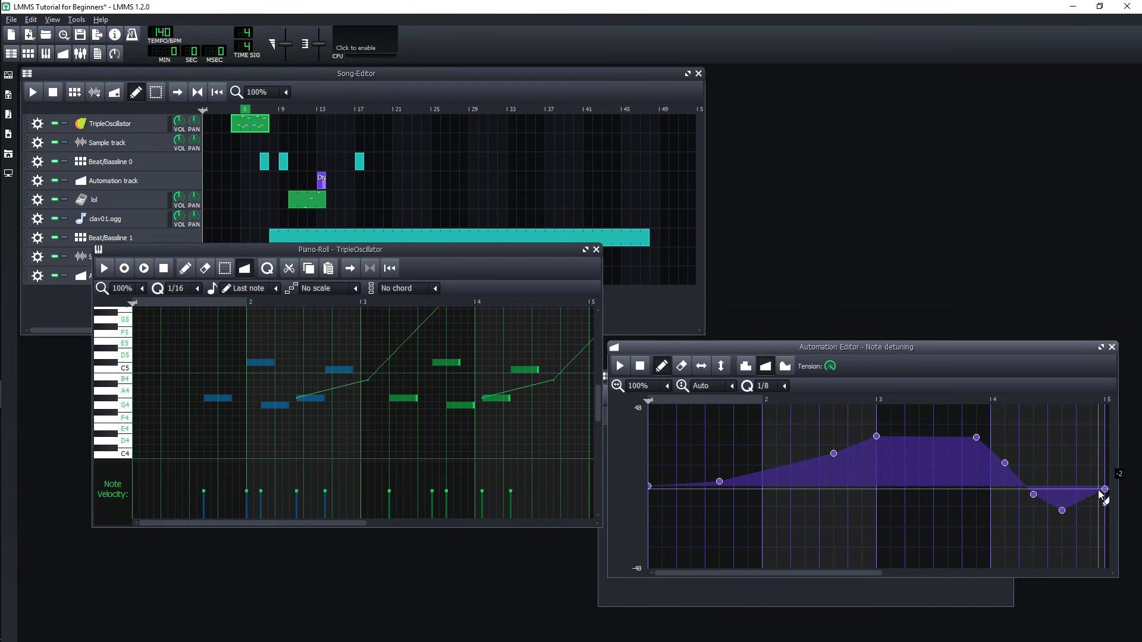
# Remove the bar-4 point and the four falling and end points from the curve.
pyautogui.rightClick(976, 439)
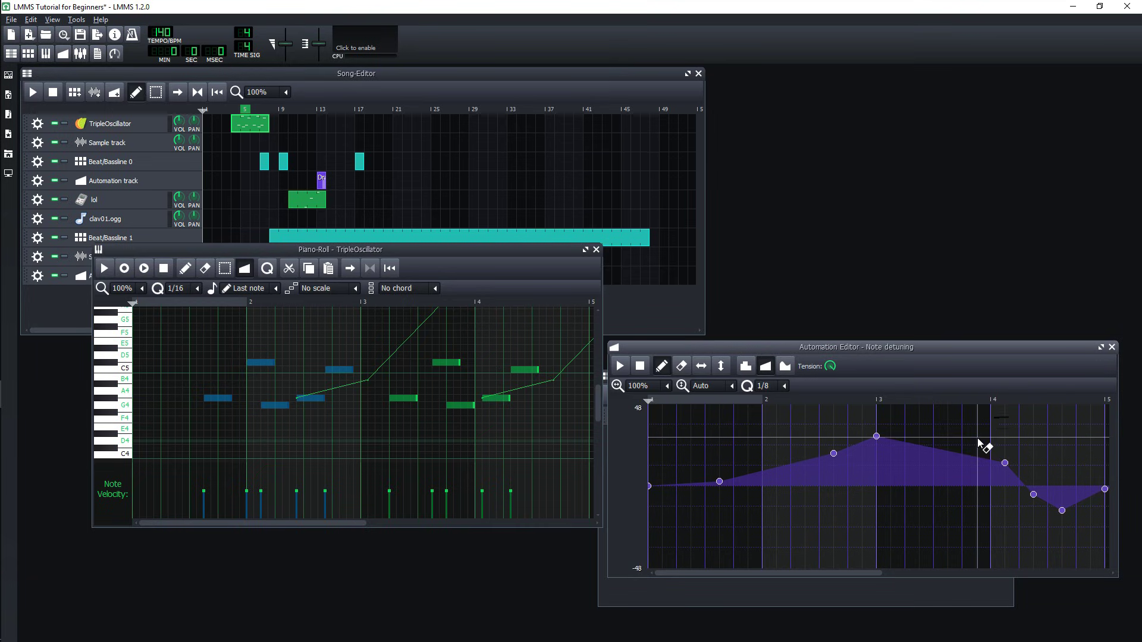
pyautogui.rightClick(1005, 462)
pyautogui.rightClick(1033, 494)
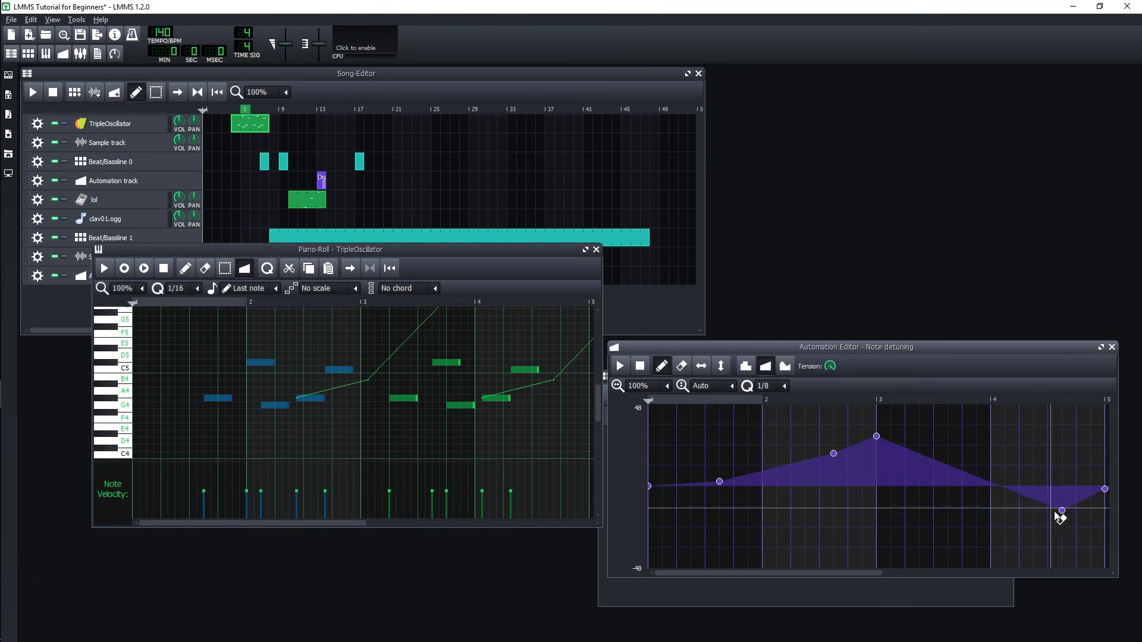
pyautogui.rightClick(1062, 510)
pyautogui.rightClick(1104, 492)
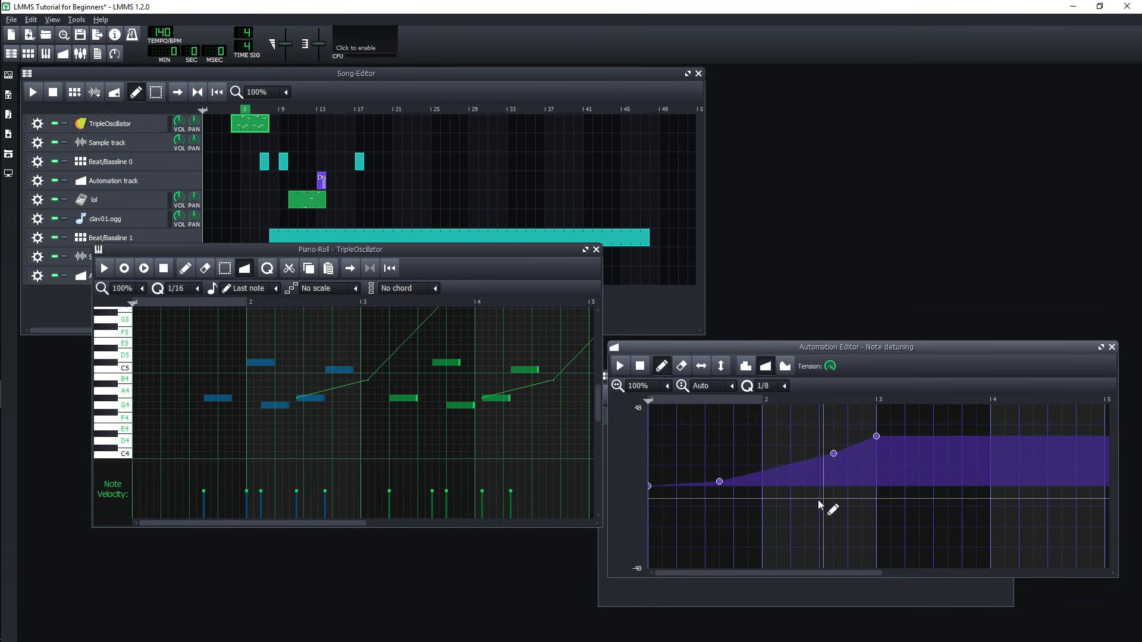
# Flip the curve both ways, make it smooth cubic-hermite, and tune the peak near 28.
pyautogui.click(700, 367)
pyautogui.click(720, 366)
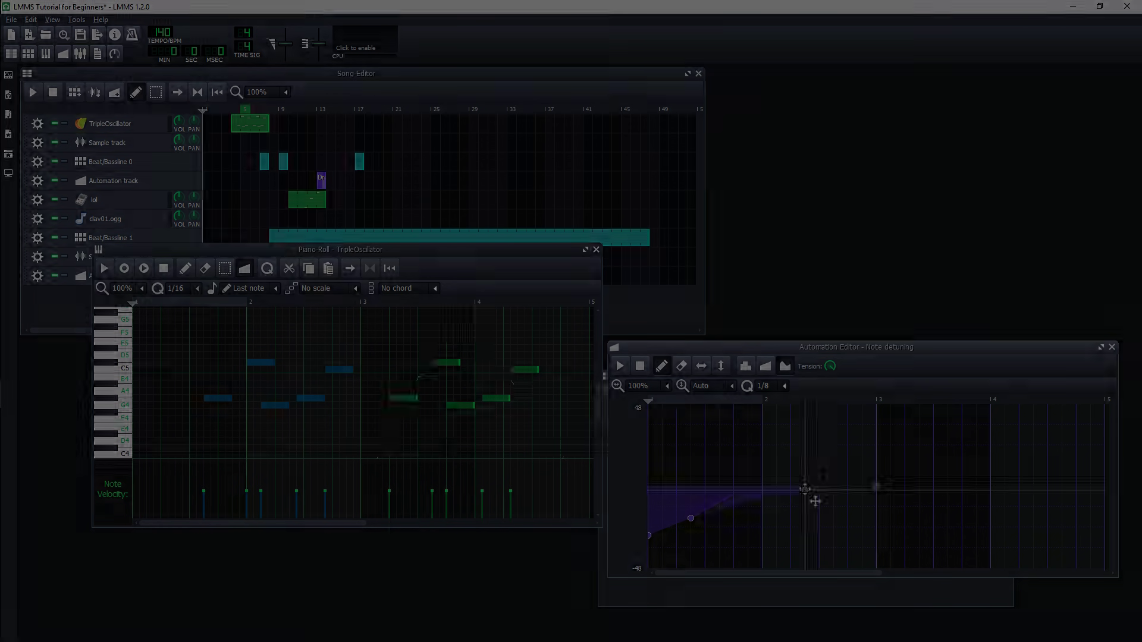
pyautogui.moveTo(805, 491)
pyautogui.mouseDown()
pyautogui.moveTo(806, 423)
pyautogui.moveTo(806, 527)
pyautogui.mouseUp()
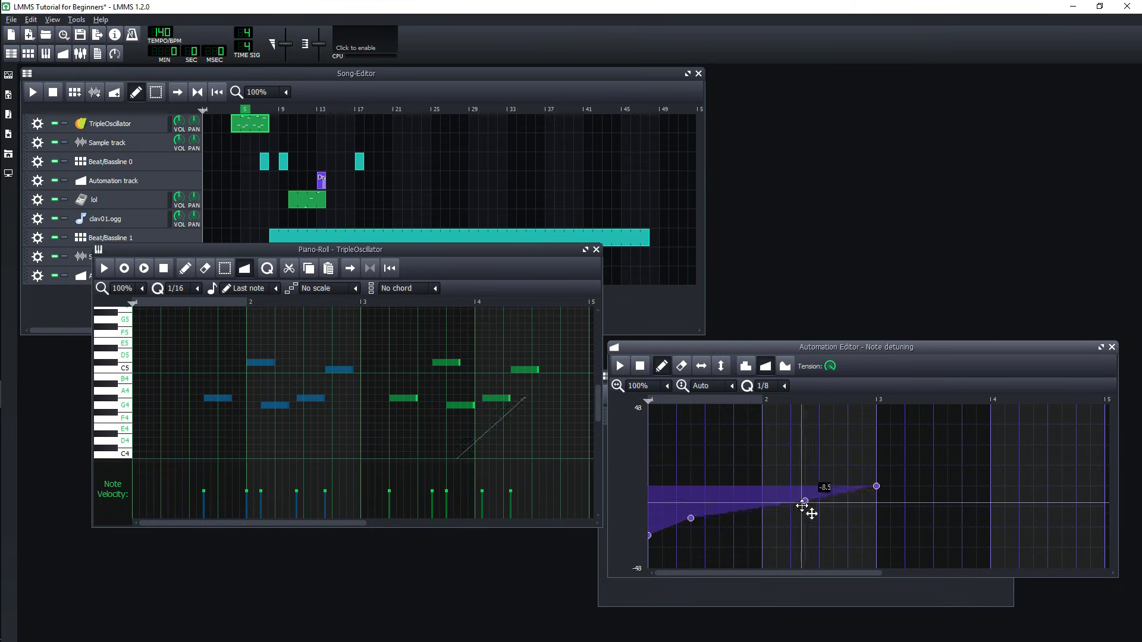
pyautogui.click(785, 367)
pyautogui.moveTo(691, 518); pyautogui.dragTo(719, 420)
pyautogui.moveTo(829, 365); pyautogui.dragTo(830, 366)
pyautogui.moveTo(719, 420); pyautogui.dragTo(733, 445)
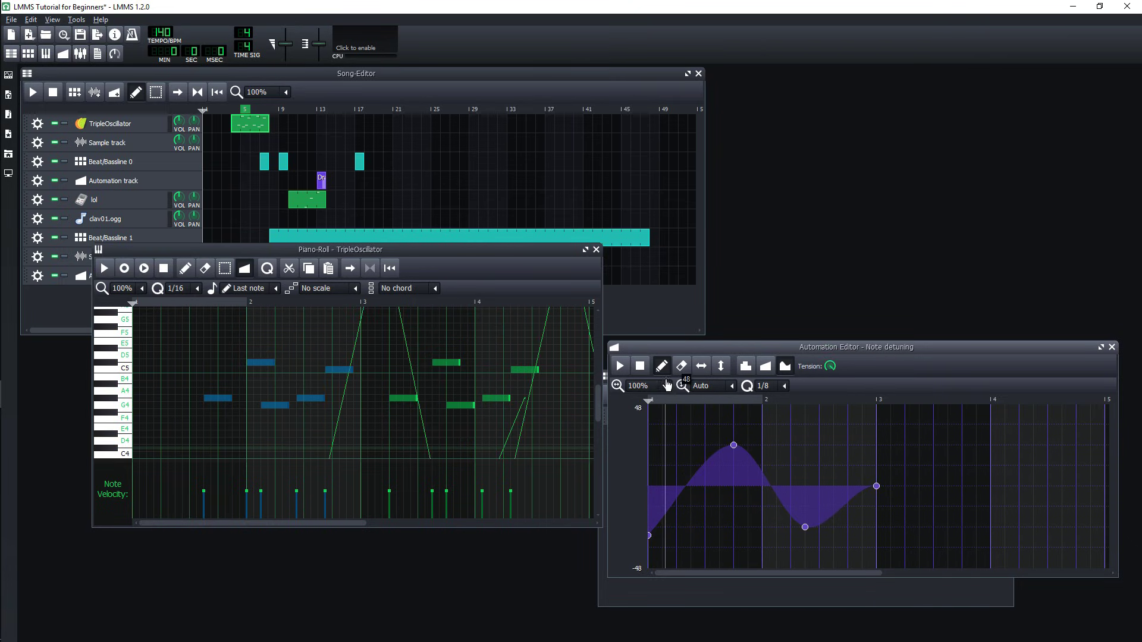
# Set the Automation Editor zoom to 50% horizontally and 100% vertically.
pyautogui.click(660, 386)
pyautogui.click(645, 428)
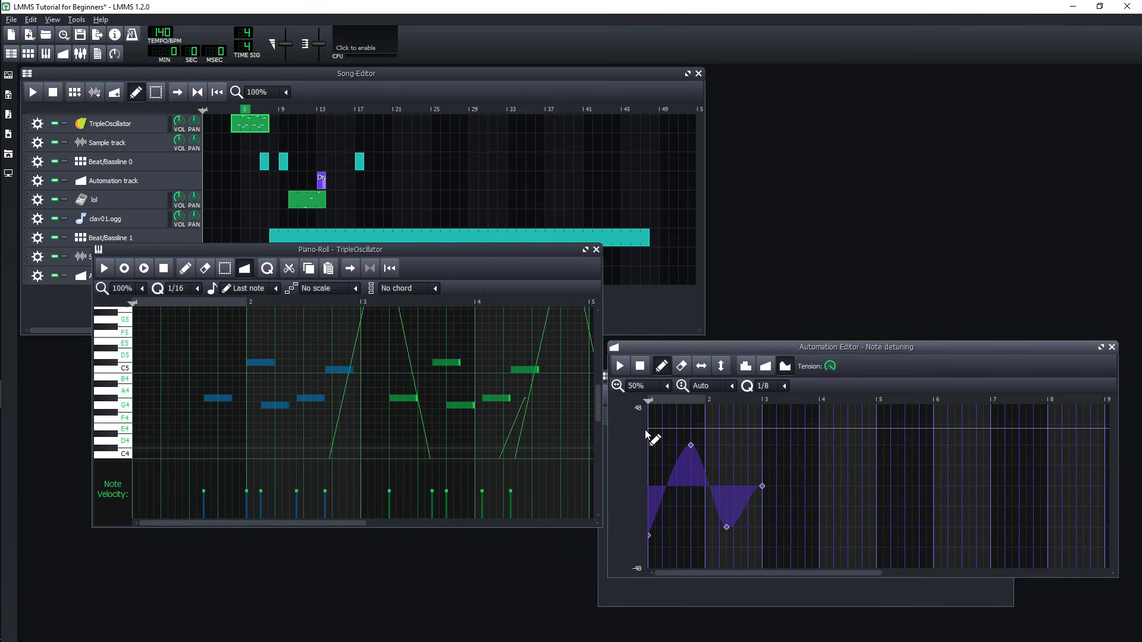
pyautogui.click(732, 386)
pyautogui.click(712, 441)
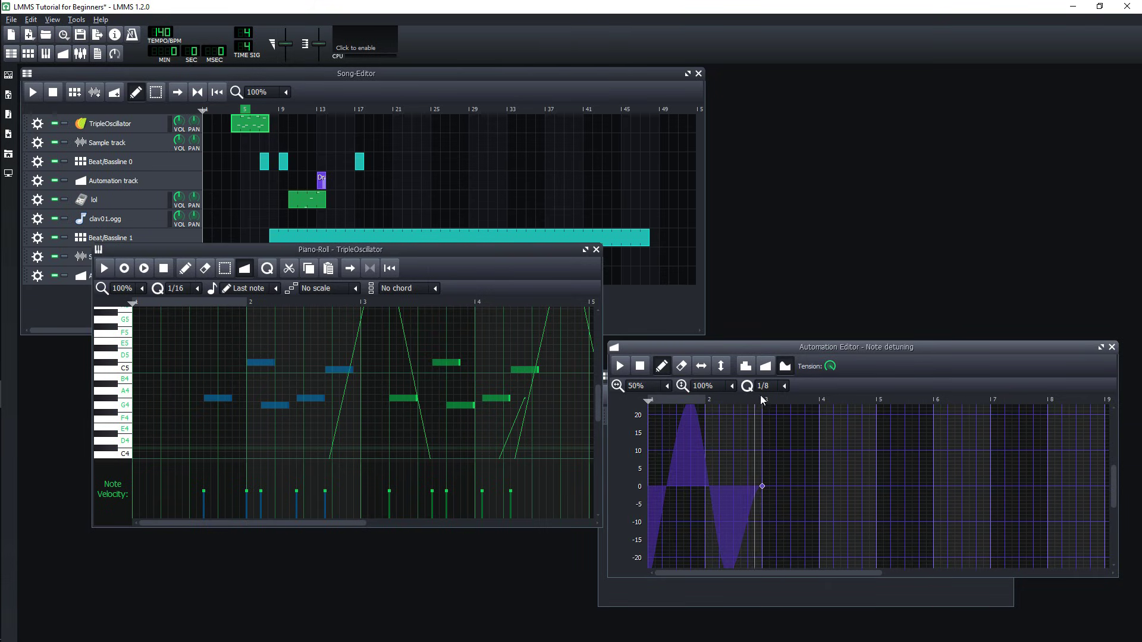
# Snap to whole bars (1/1) and drag the detune curve's zero point out to bar 4.
pyautogui.click(785, 388)
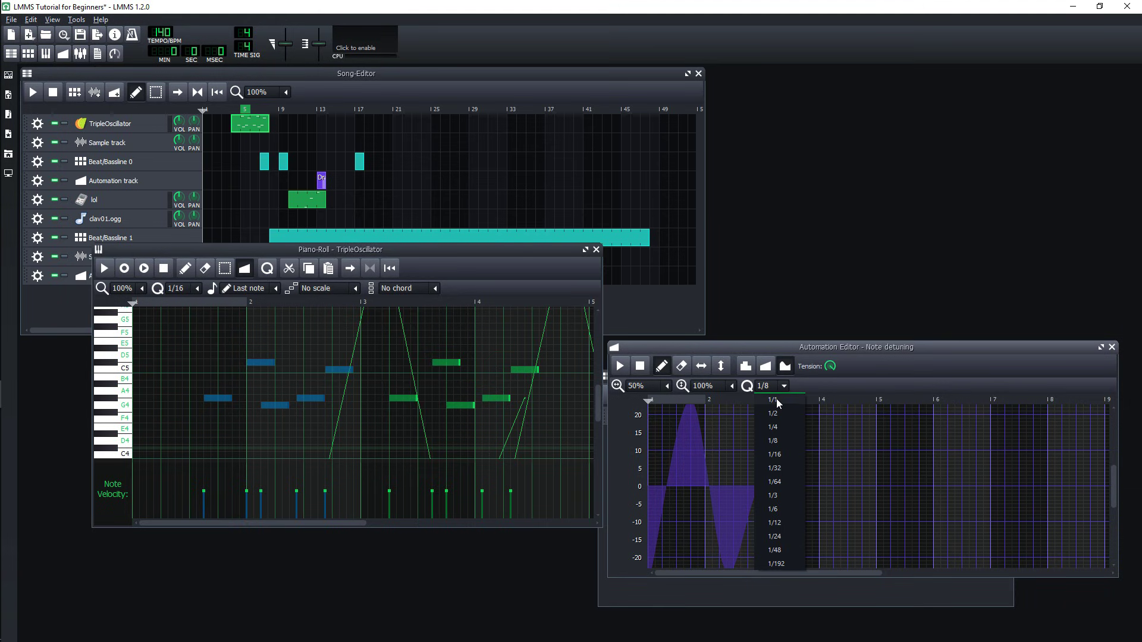
pyautogui.click(776, 402)
pyautogui.click(778, 488)
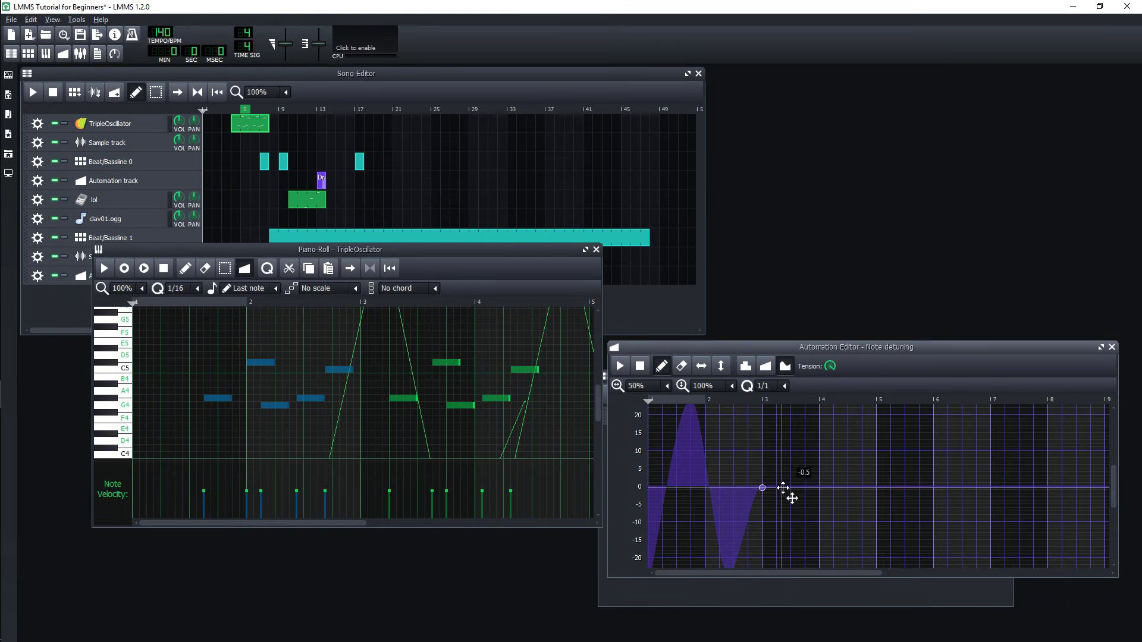
pyautogui.moveTo(782, 488)
pyautogui.mouseDown()
pyautogui.moveTo(811, 484)
pyautogui.moveTo(767, 495)
pyautogui.moveTo(819, 486)
pyautogui.mouseUp()
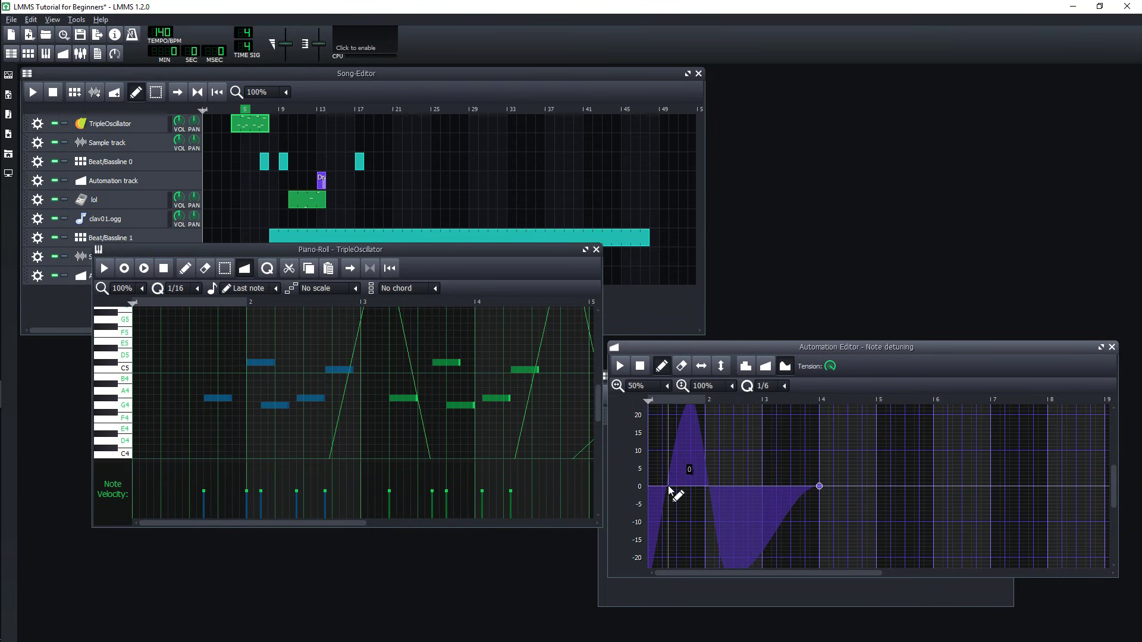
pyautogui.moveTo(669, 485)
pyautogui.mouseDown()
pyautogui.moveTo(640, 443)
pyautogui.moveTo(629, 497)
pyautogui.moveTo(734, 509)
pyautogui.moveTo(829, 490)
pyautogui.moveTo(820, 472)
pyautogui.moveTo(819, 486)
pyautogui.mouseUp()
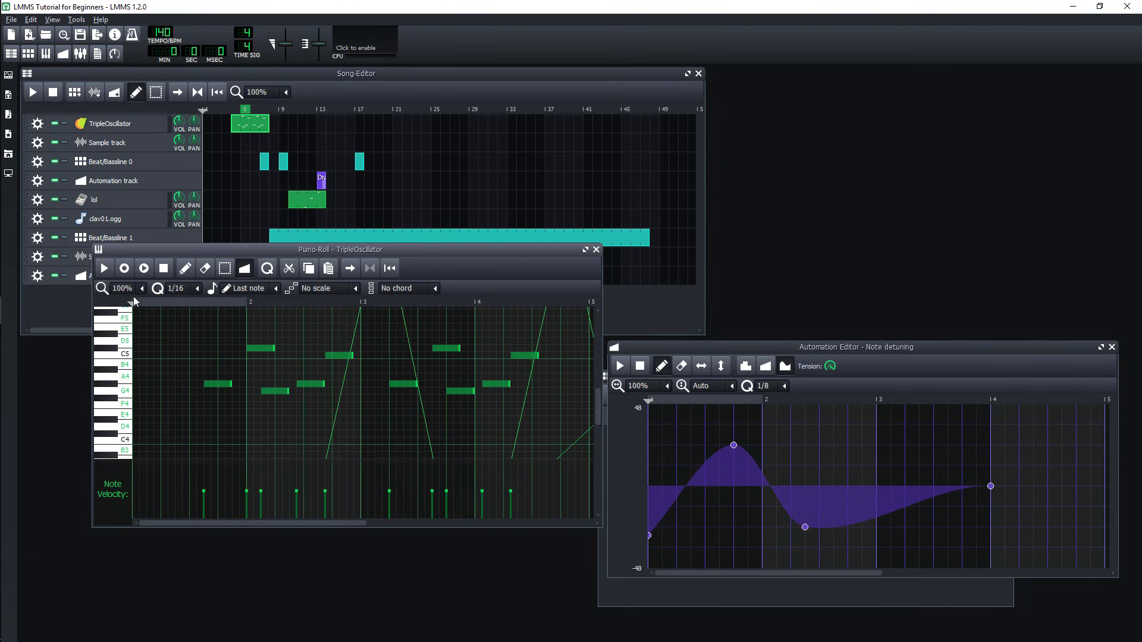
# Try whole, half and eighth note lengths, placing a long note and a short eighth note.
pyautogui.click(243, 296)
pyautogui.click(244, 319)
pyautogui.click(161, 334)
pyautogui.click(249, 289)
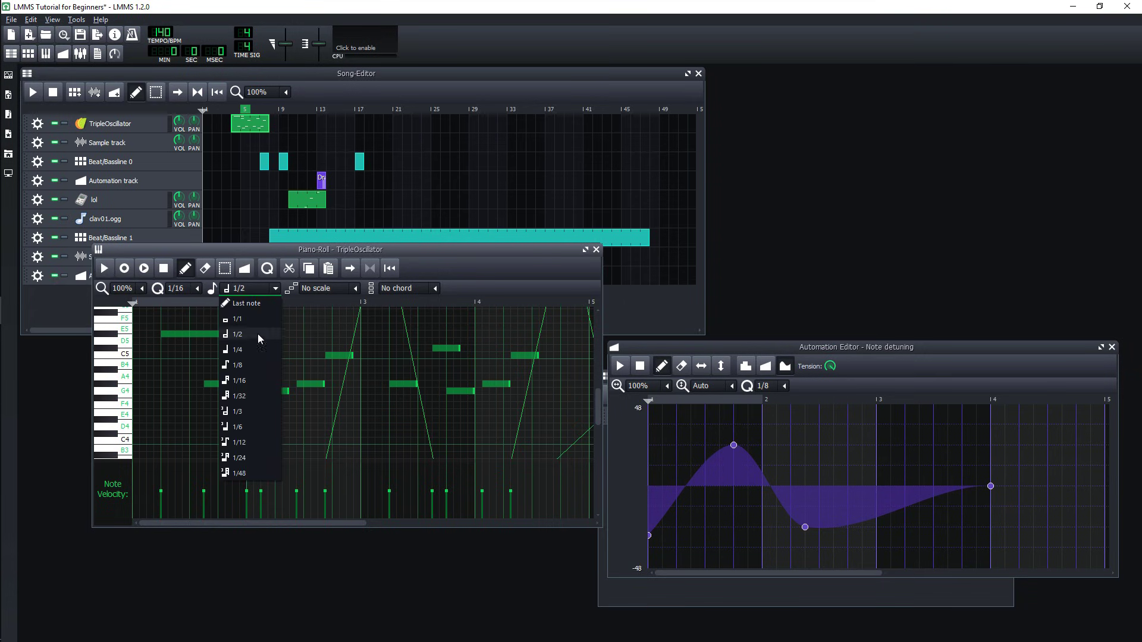
pyautogui.click(238, 364)
pyautogui.click(164, 348)
pyautogui.click(273, 290)
pyautogui.click(250, 428)
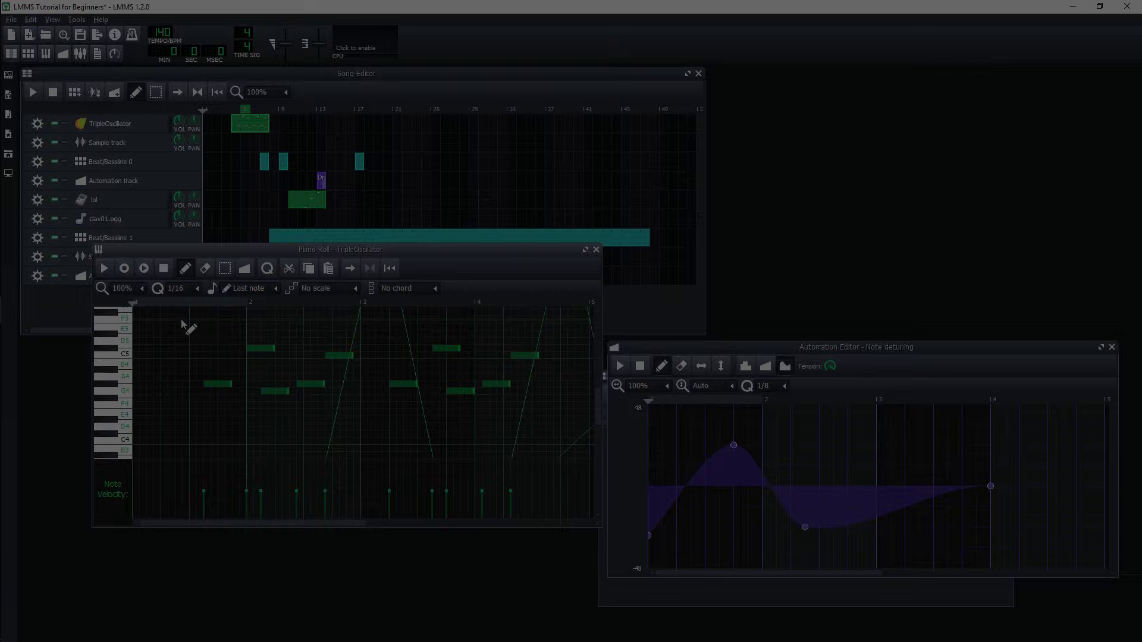
# Set the piano roll's scale to Major and its chord to Major.
pyautogui.click(354, 288)
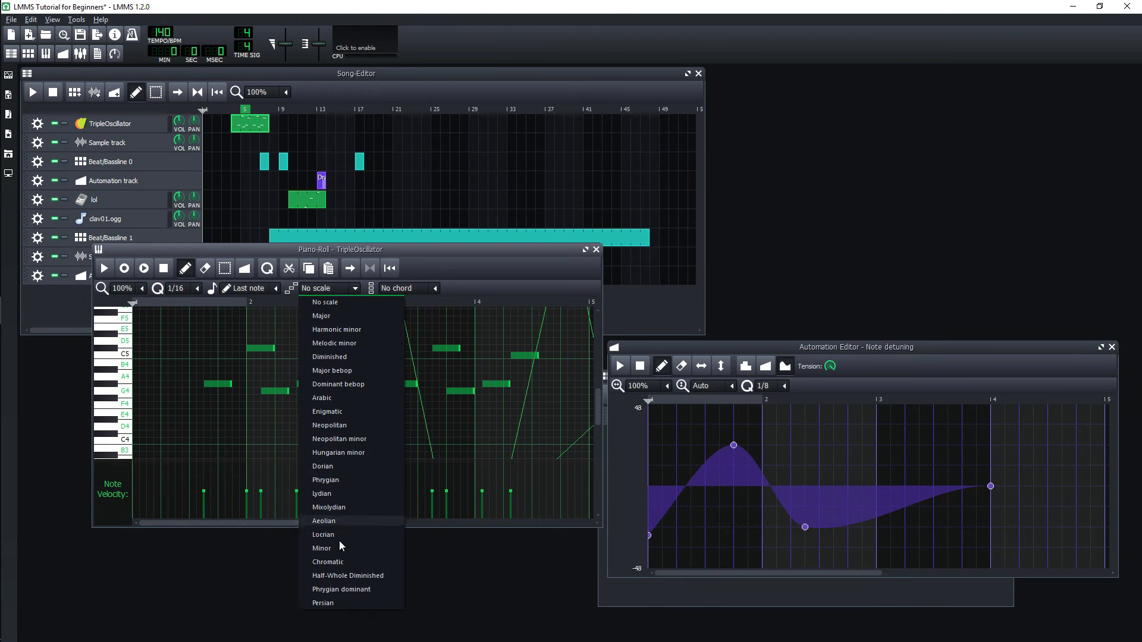
pyautogui.click(333, 316)
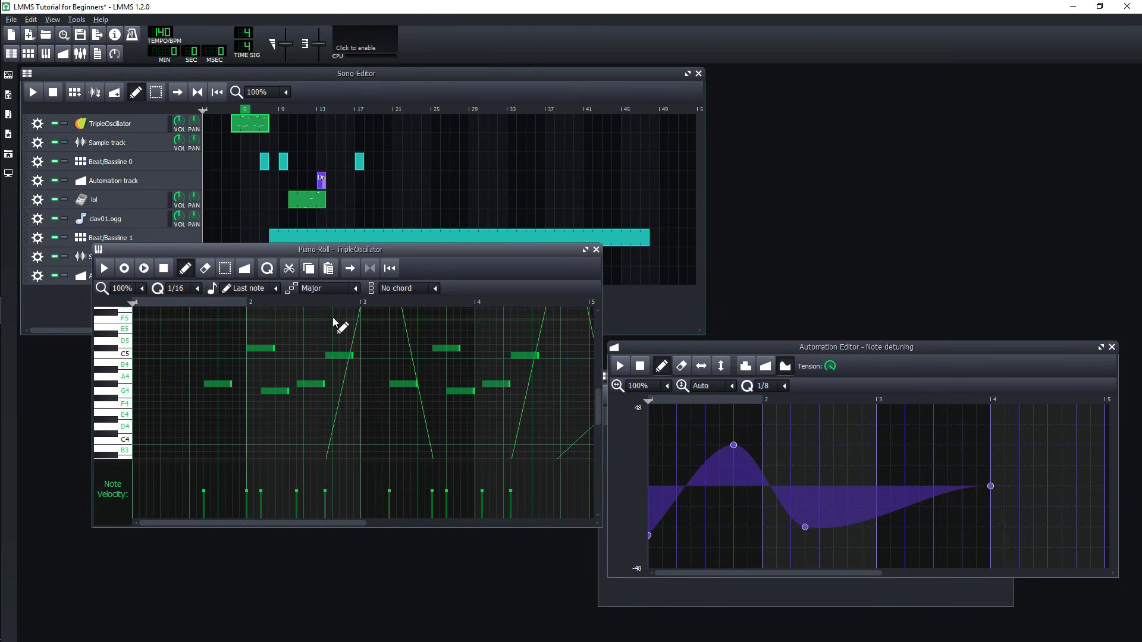
pyautogui.click(436, 288)
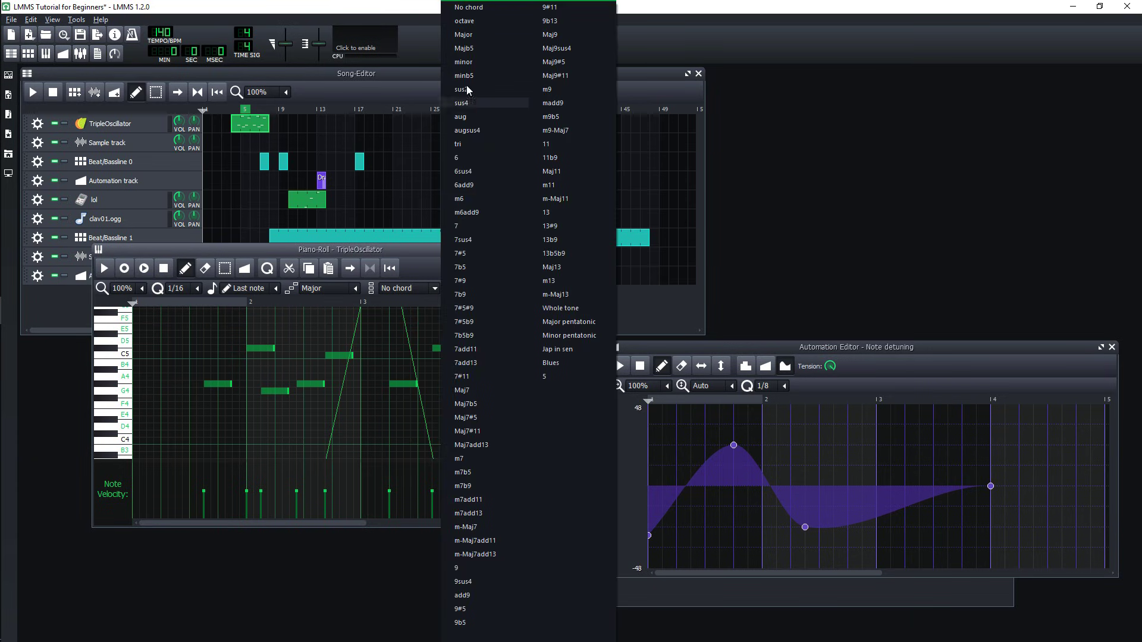
pyautogui.click(467, 34)
# Draw half-note Major chords at bars 6 and 7, plus a C major chord right after bar 7.
pyautogui.moveTo(165, 524); pyautogui.dragTo(341, 522)
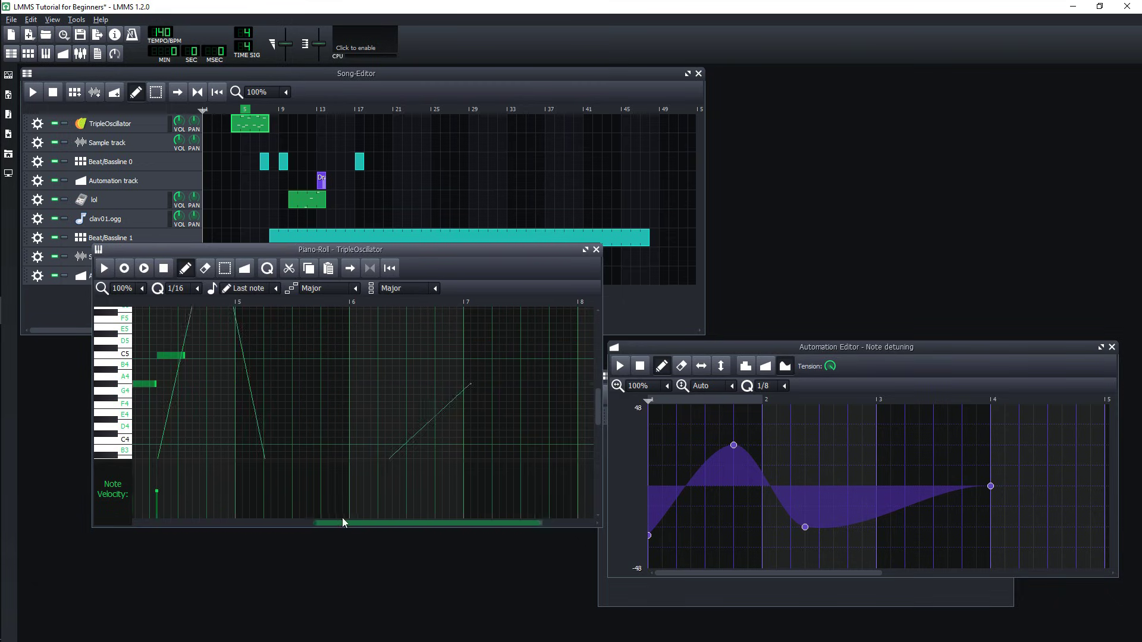
pyautogui.click(332, 391)
pyautogui.moveTo(380, 408); pyautogui.dragTo(383, 424)
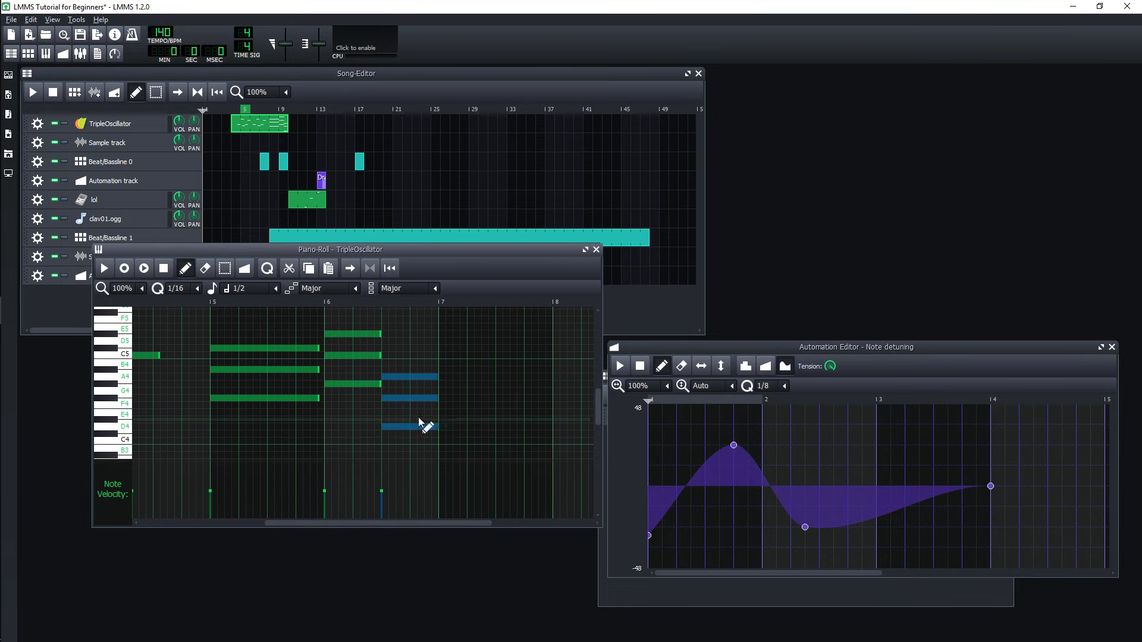
pyautogui.click(441, 406)
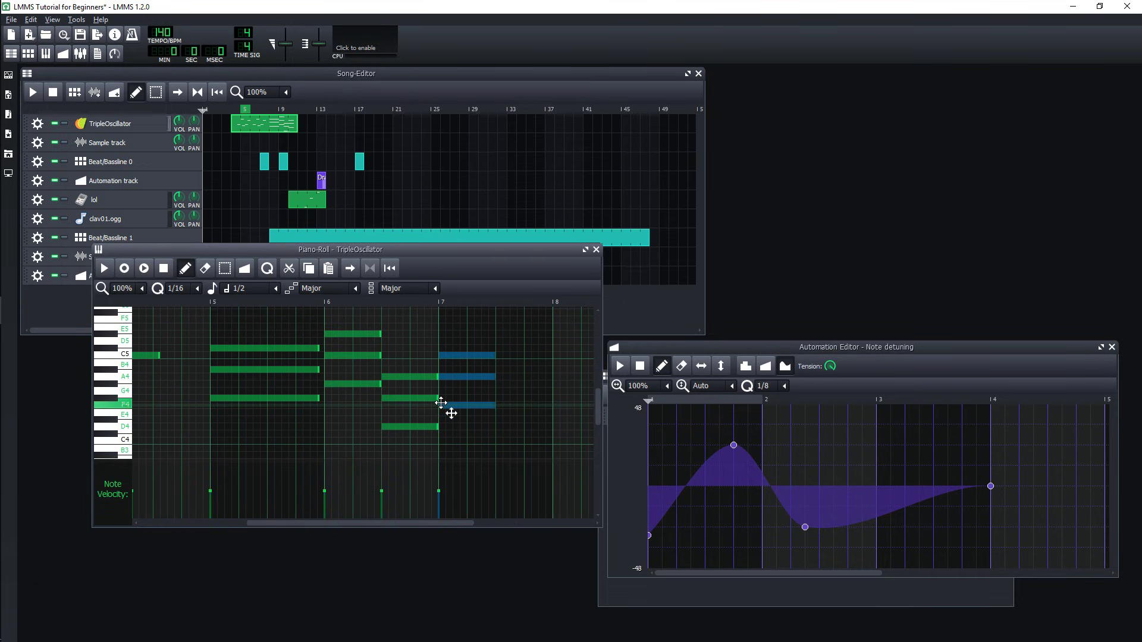
pyautogui.click(499, 440)
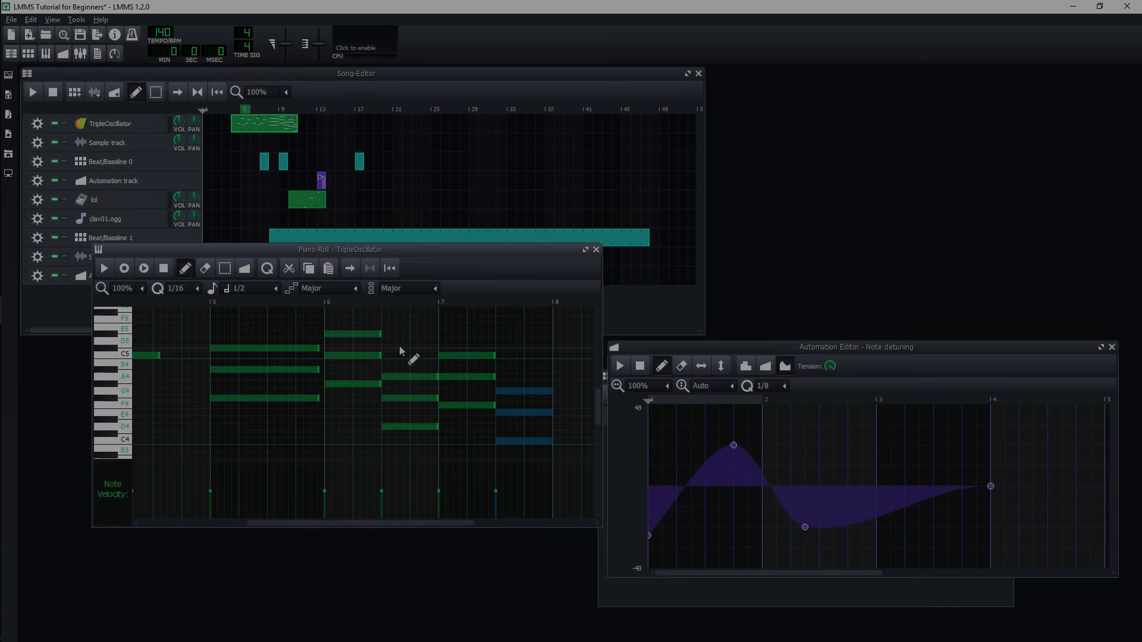
pyautogui.moveTo(360, 522); pyautogui.dragTo(446, 522)
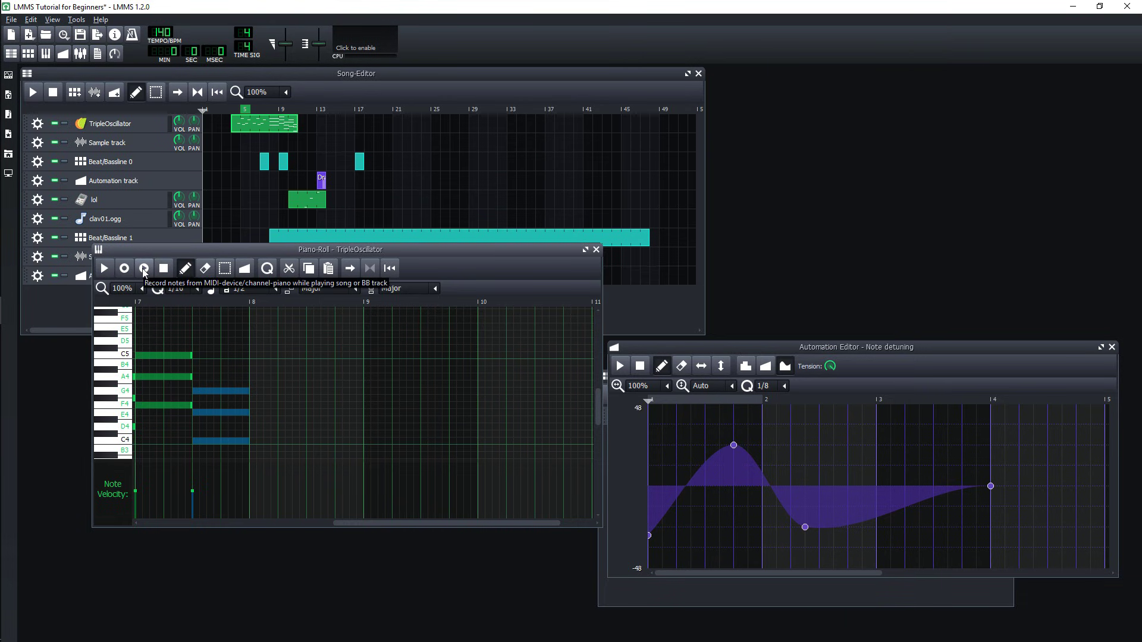
# From a playhead near bar 8, record Major chords into bars 9 to 11 while playing.
pyautogui.click(361, 302)
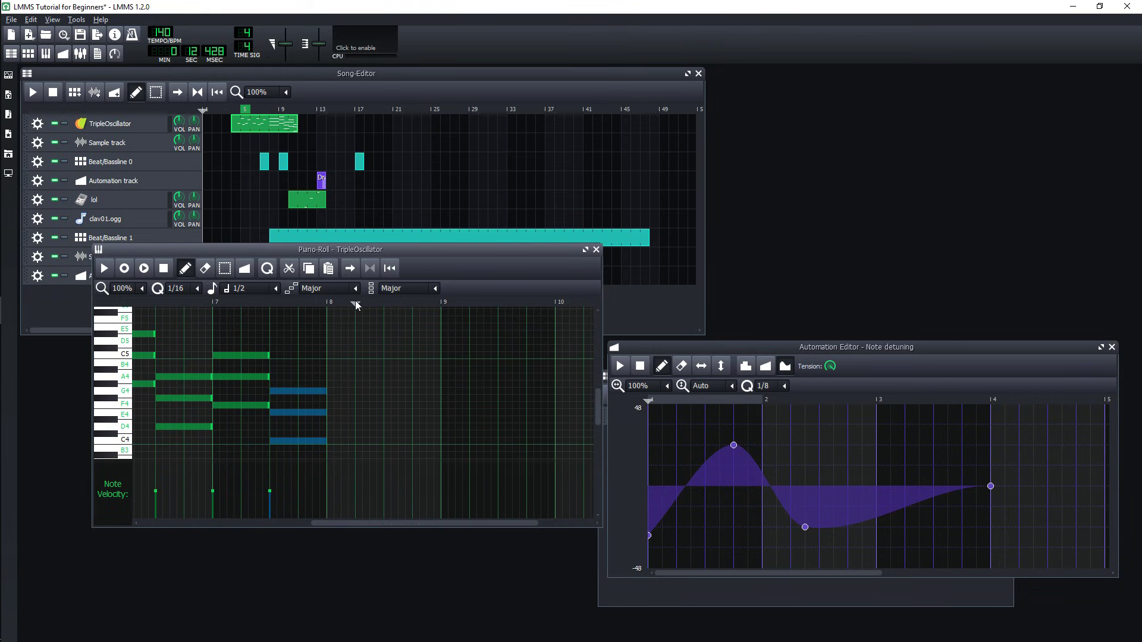
pyautogui.moveTo(356, 306); pyautogui.dragTo(357, 306)
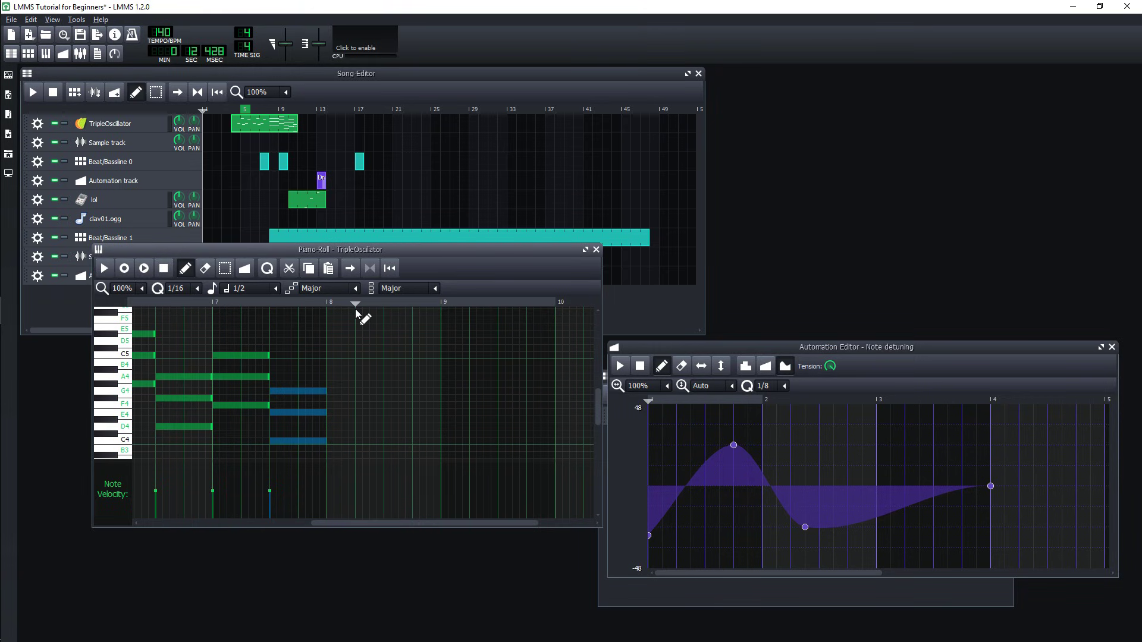
pyautogui.click(124, 273)
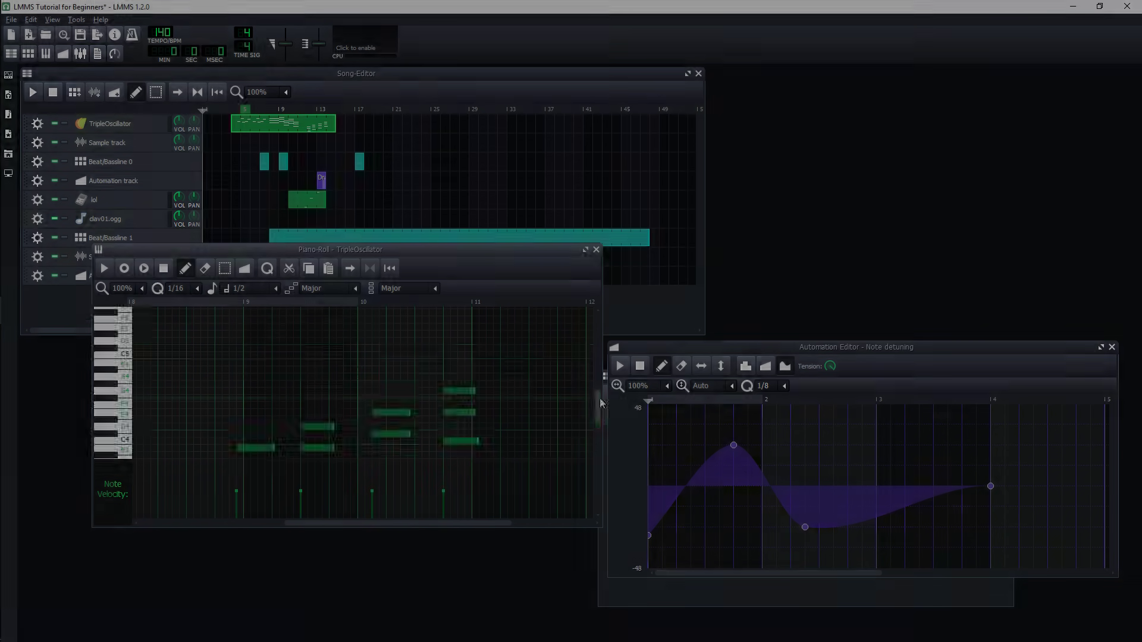
pyautogui.moveTo(599, 398); pyautogui.dragTo(599, 416)
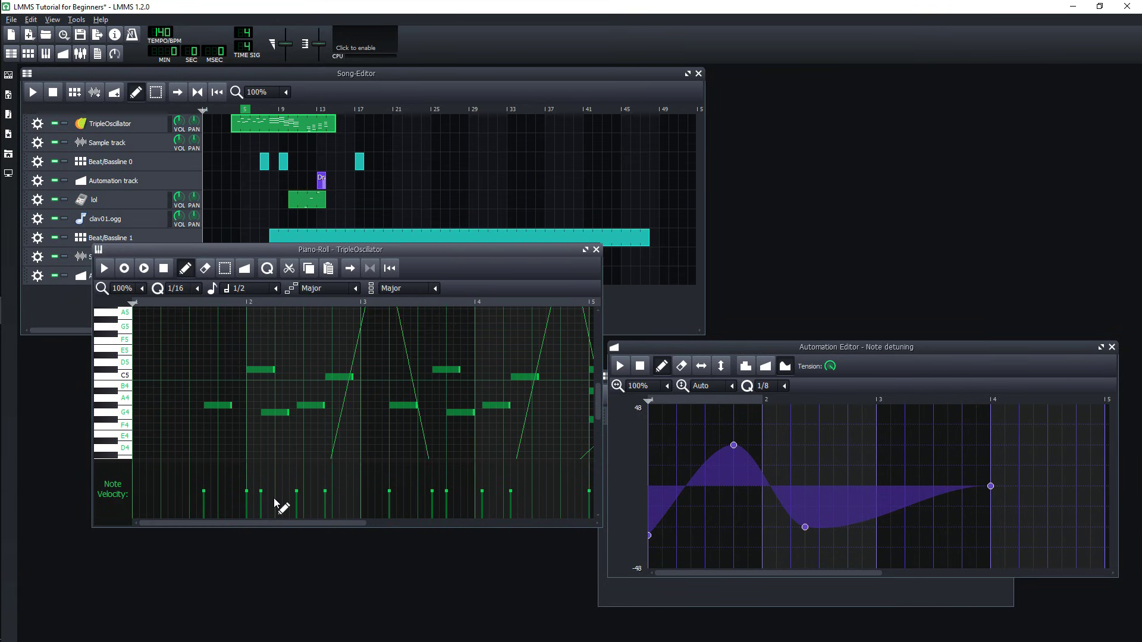
# Lower the velocity of the first note and the three notes near bar 4.
pyautogui.click(117, 495)
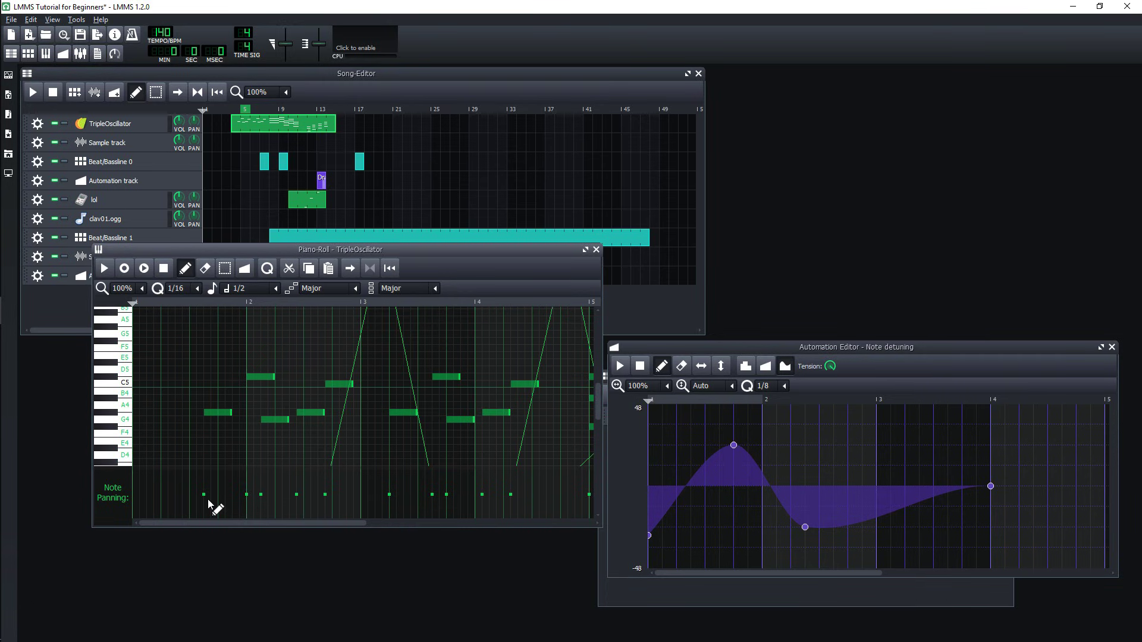
pyautogui.click(116, 498)
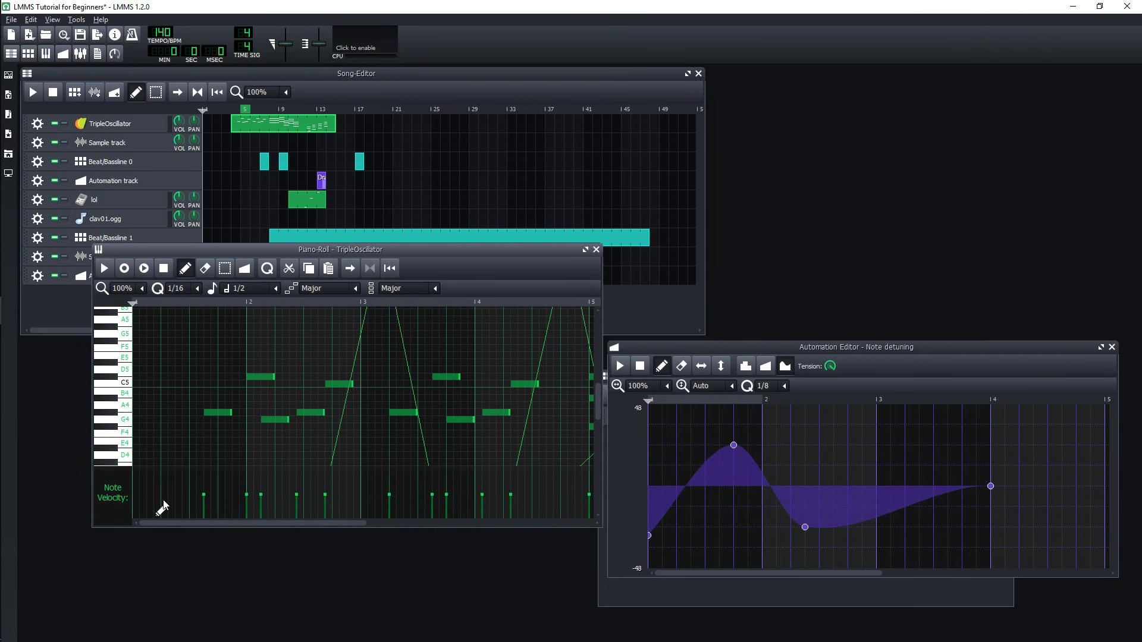
pyautogui.moveTo(204, 495); pyautogui.dragTo(204, 501)
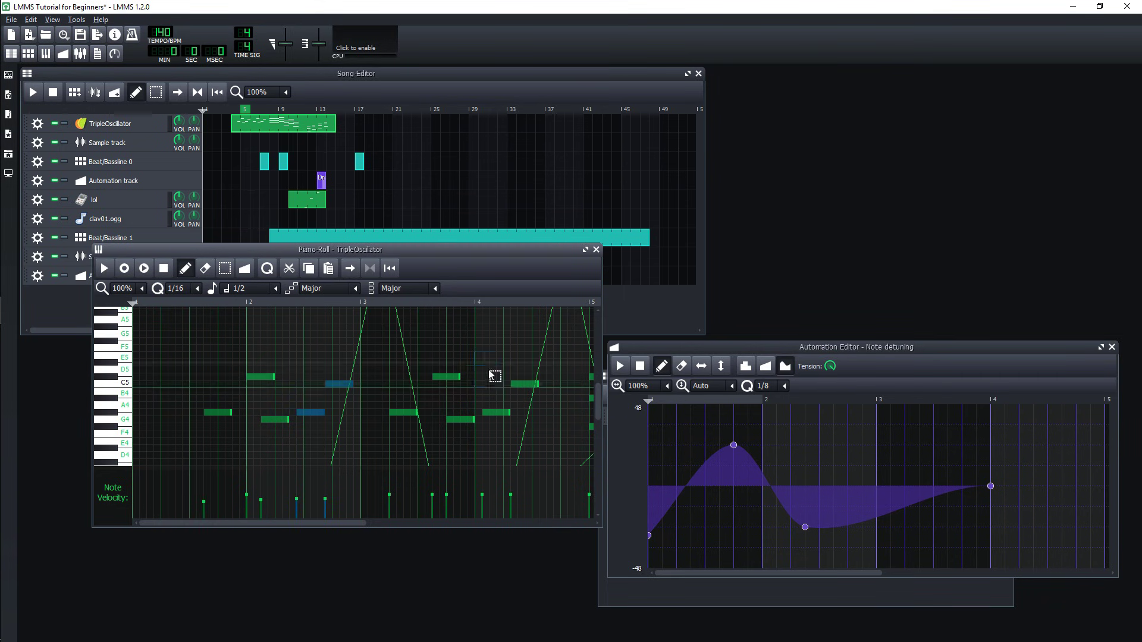
pyautogui.moveTo(440, 372); pyautogui.dragTo(548, 422)
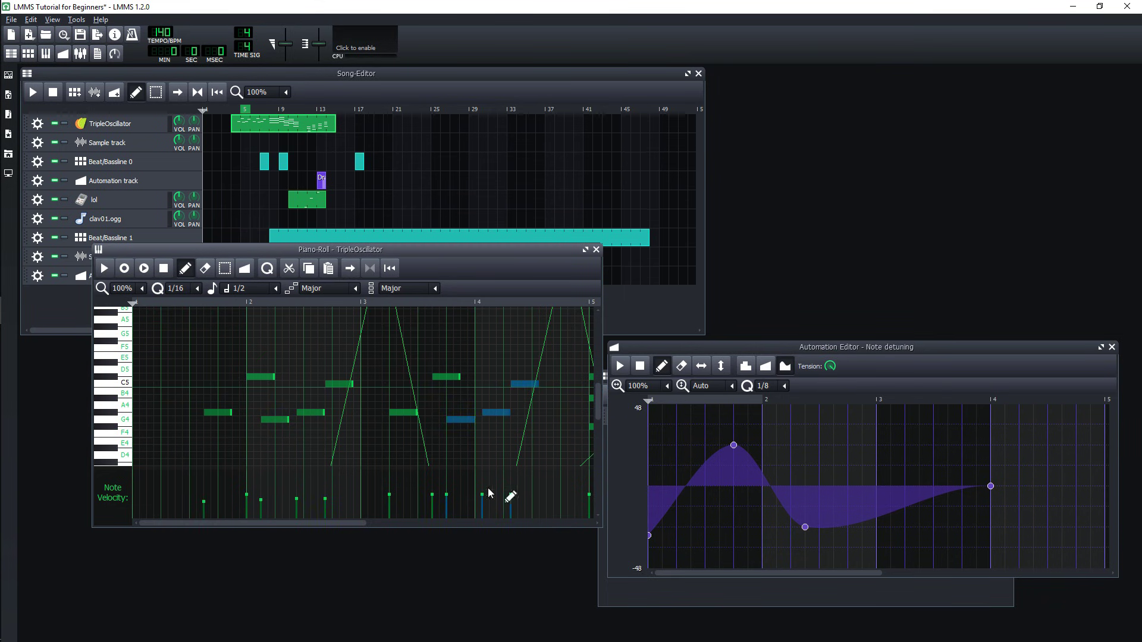
pyautogui.moveTo(446, 494); pyautogui.dragTo(465, 521)
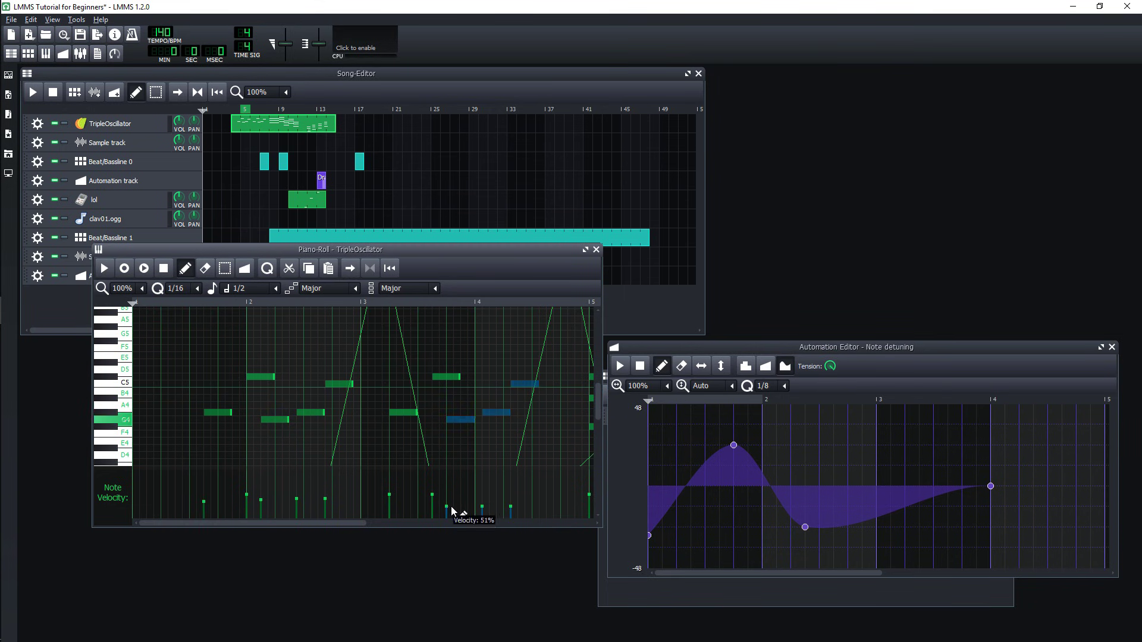
# Close the Piano Roll, Automation and Beat+Bassline editors.
pyautogui.click(596, 250)
pyautogui.click(1112, 347)
pyautogui.click(1007, 377)
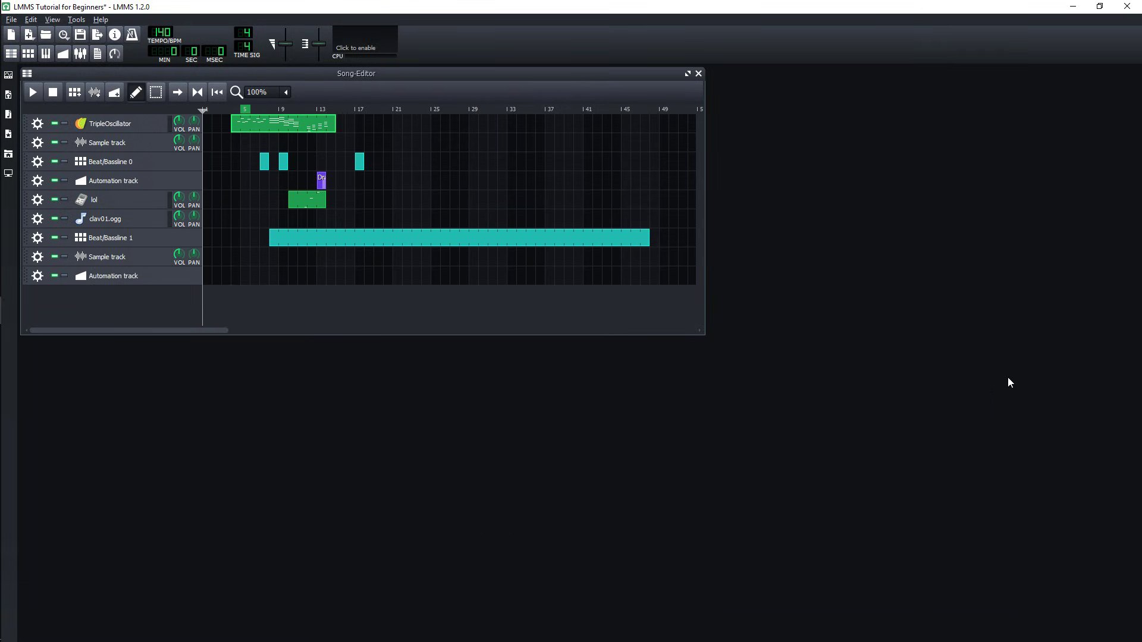
# Open the FX Mixer, move it down and right, and widen it.
pyautogui.click(81, 58)
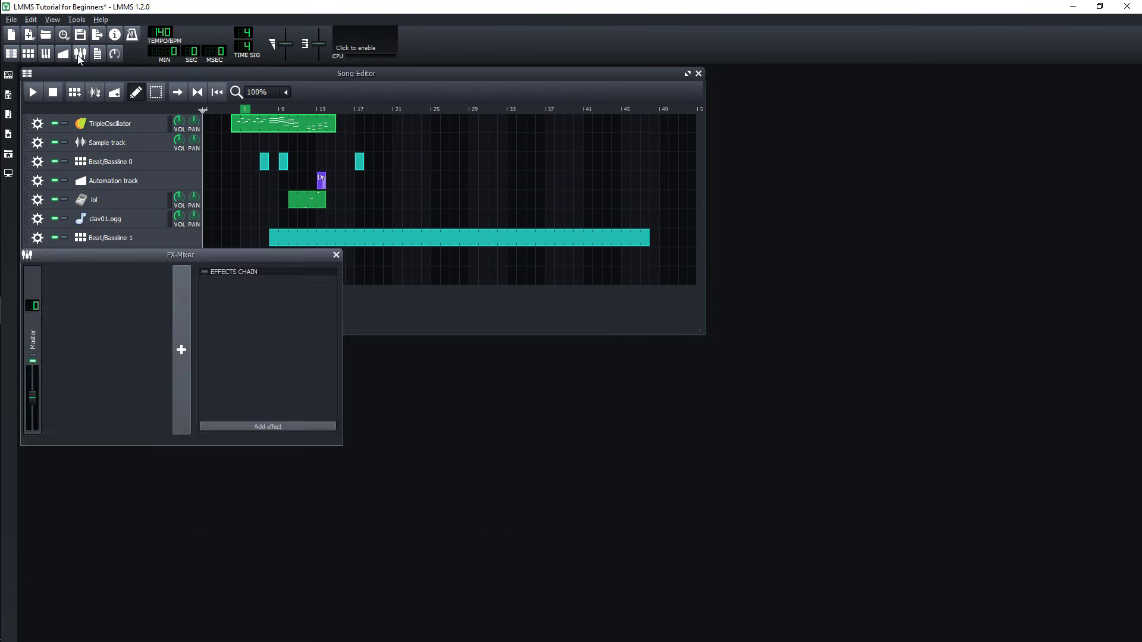
pyautogui.moveTo(205, 254)
pyautogui.mouseDown()
pyautogui.moveTo(265, 346)
pyautogui.moveTo(394, 391)
pyautogui.mouseUp()
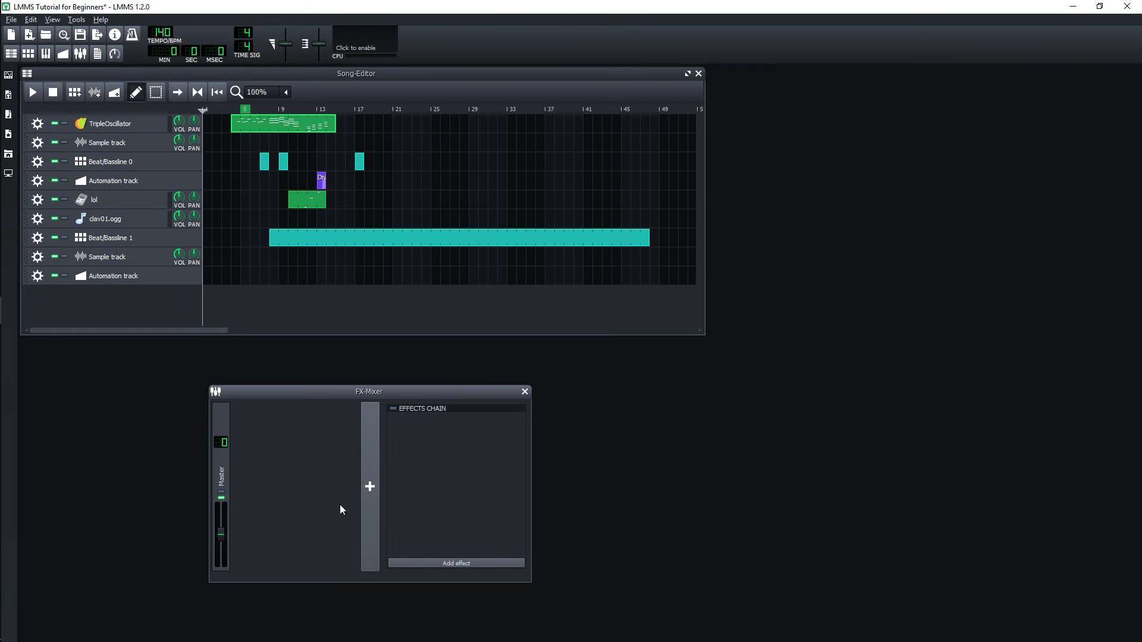
pyautogui.moveTo(531, 504); pyautogui.dragTo(883, 507)
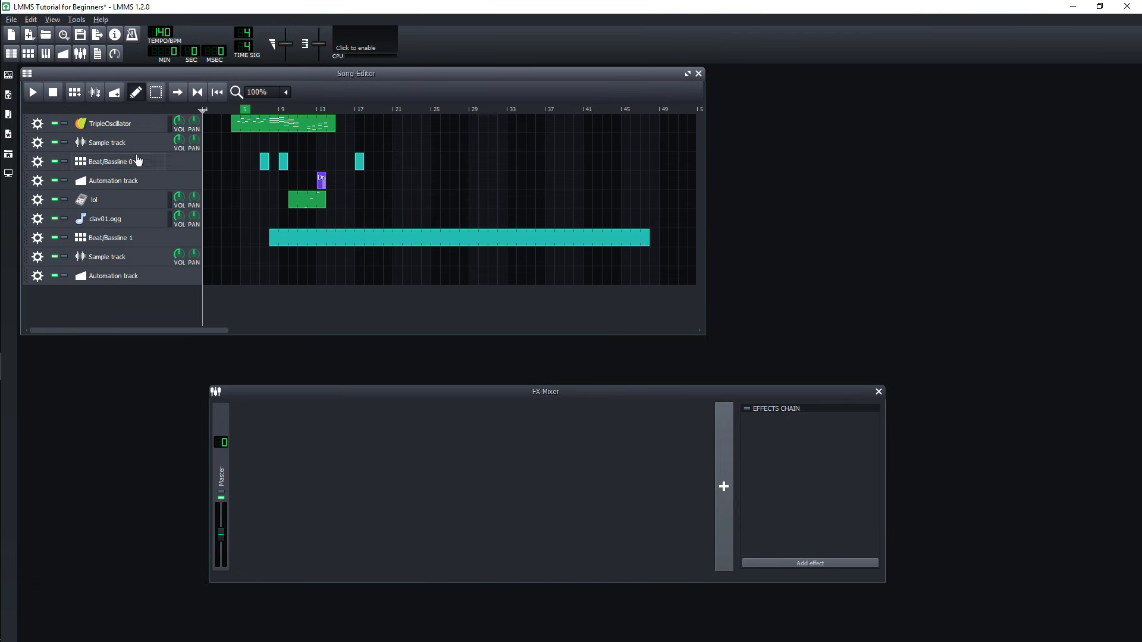
# Look at the TripleOscillator instrument settings and a track's effects chain, then close both.
pyautogui.click(123, 124)
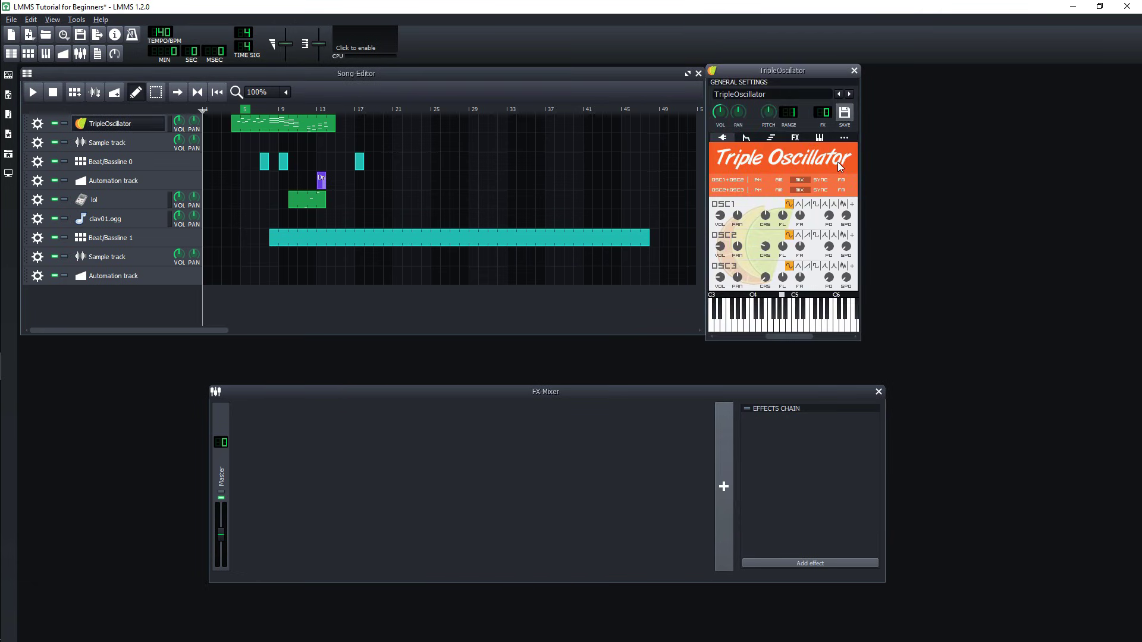
pyautogui.click(854, 71)
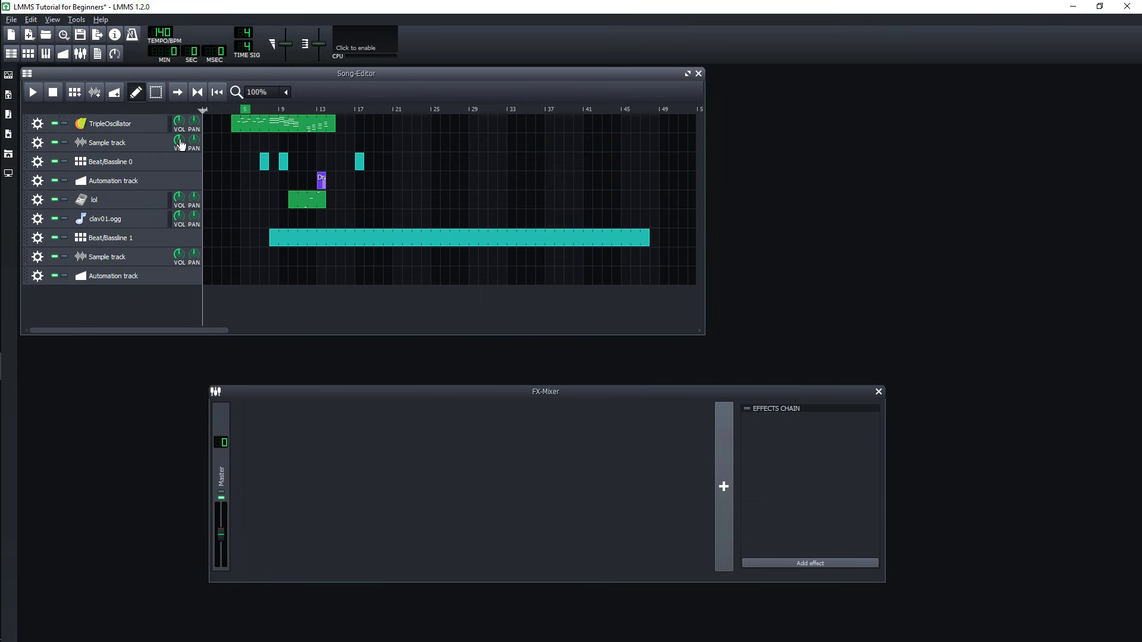
pyautogui.click(107, 145)
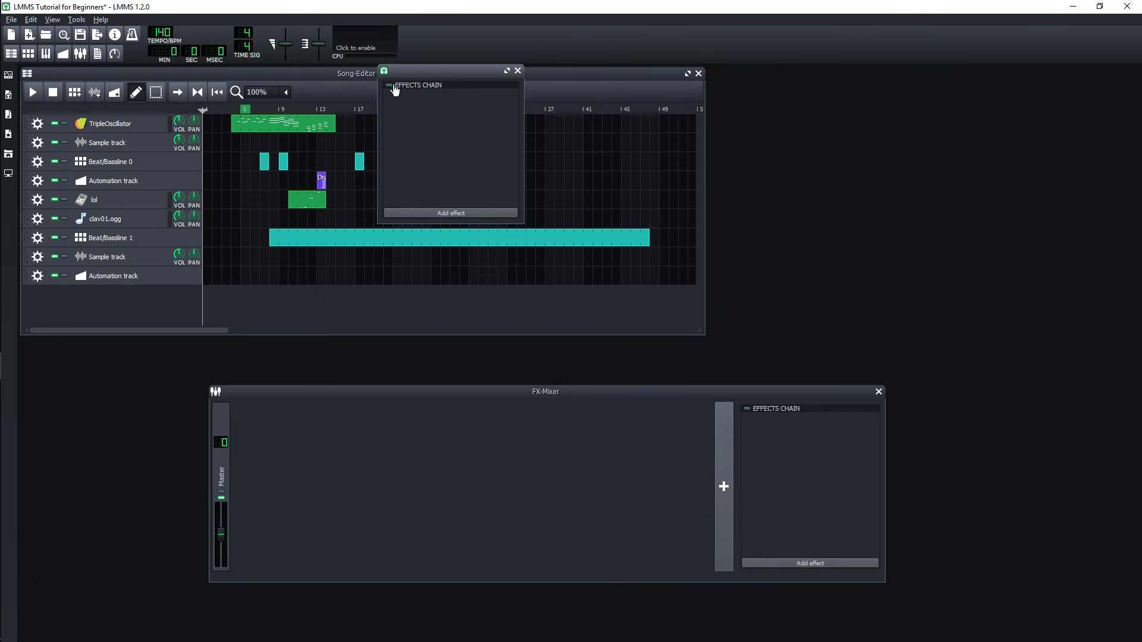
pyautogui.click(518, 70)
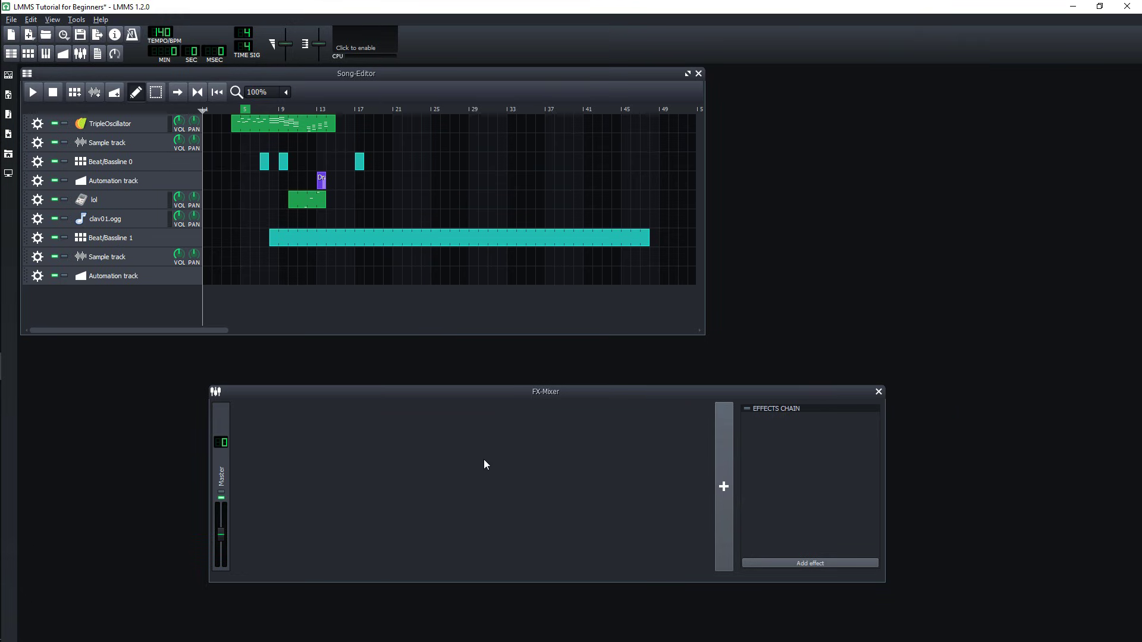
# Add an FX 1 channel and assign TripleOscillator to a new FX channel.
pyautogui.click(721, 489)
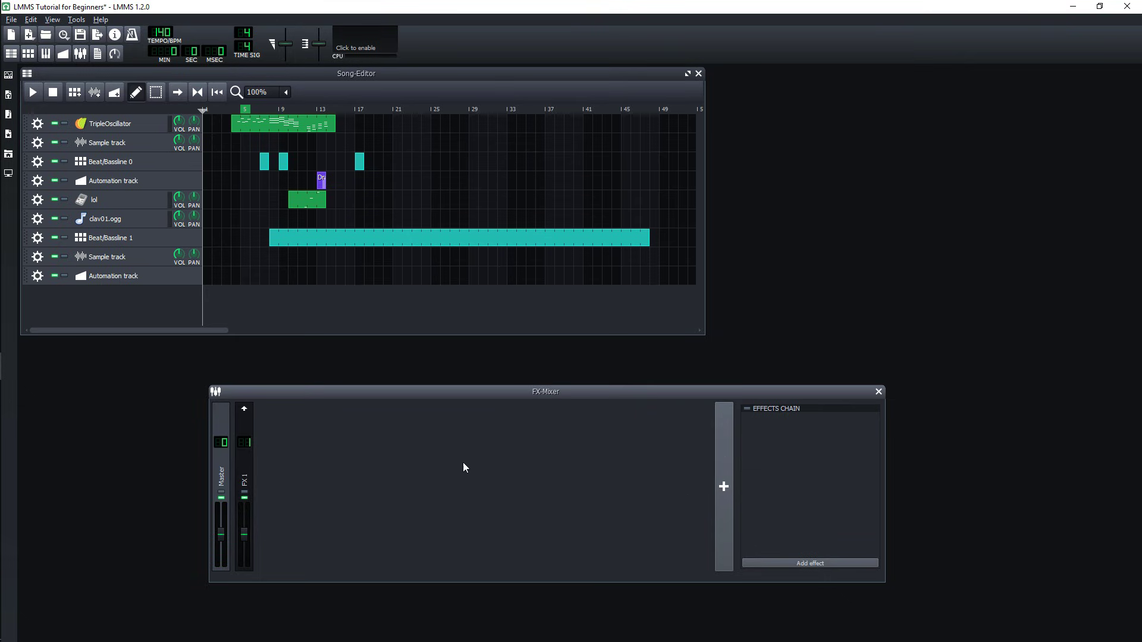
pyautogui.click(38, 125)
pyautogui.moveTo(63, 182)
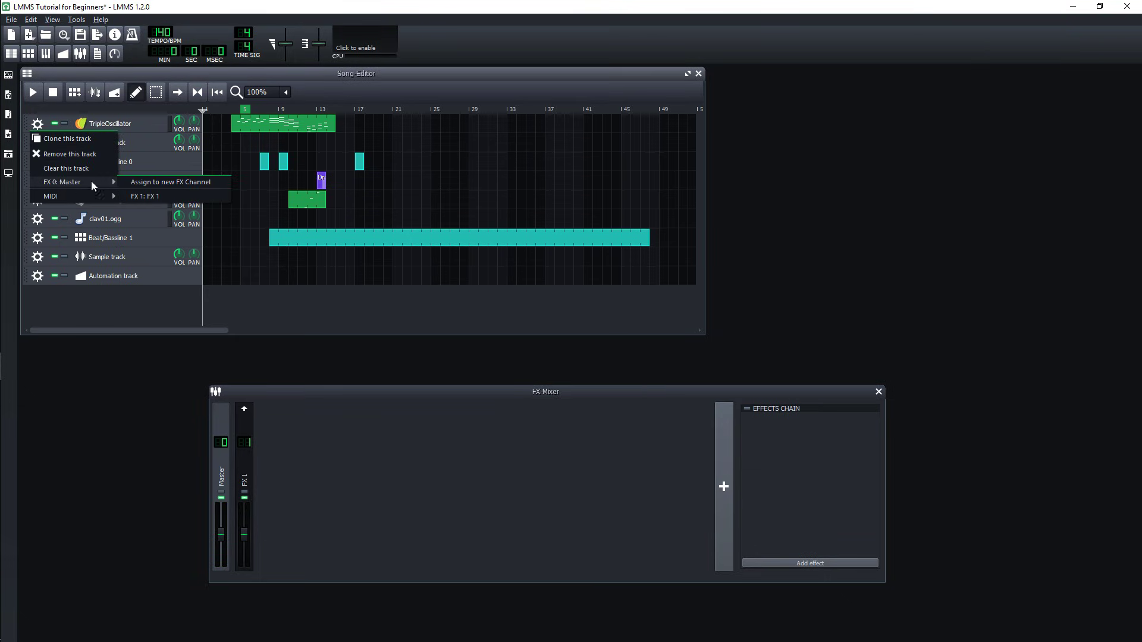
pyautogui.click(156, 183)
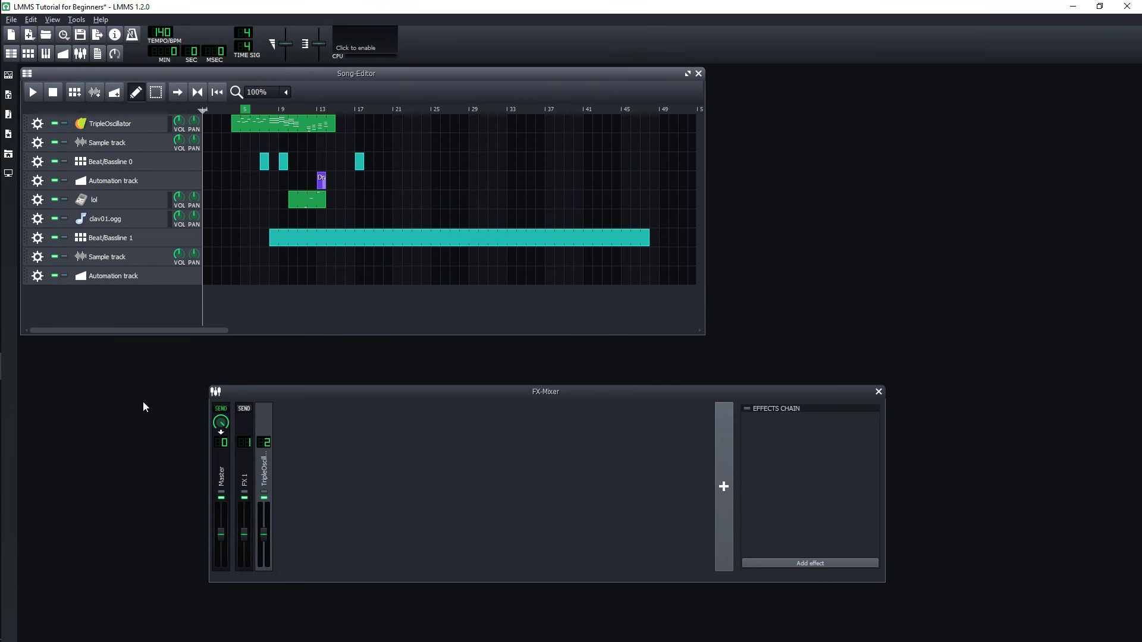
# Toggle the mixer's Master send off and back on, raising its send amount.
pyautogui.click(262, 423)
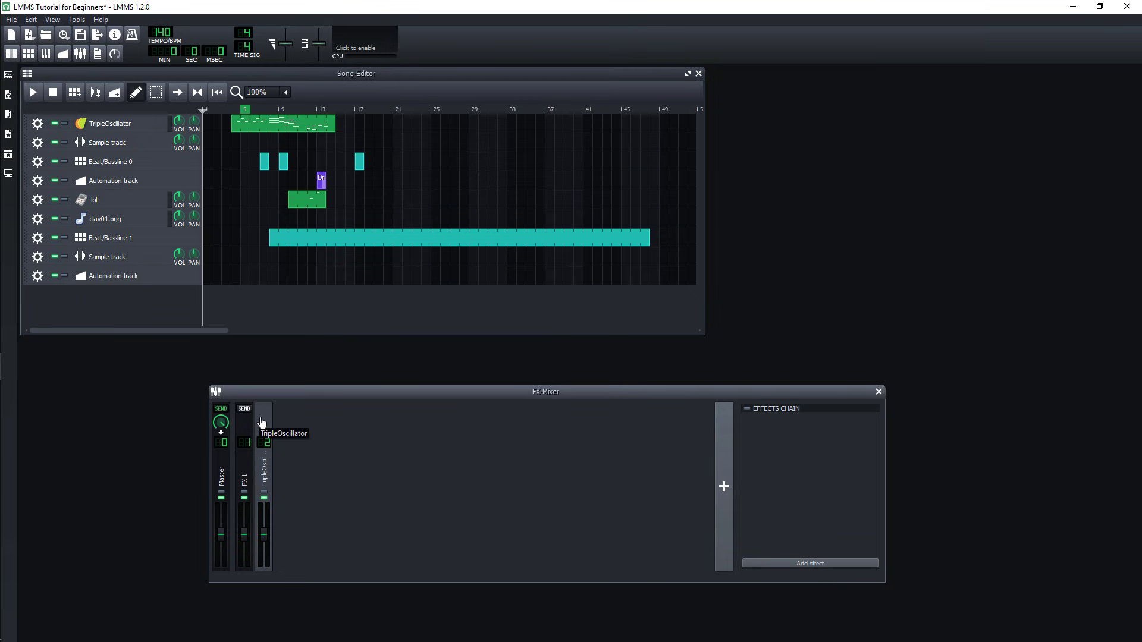
pyautogui.click(221, 410)
pyautogui.click(220, 410)
pyautogui.moveTo(220, 422); pyautogui.dragTo(220, 423)
# Lower the TripleOscillator mixer channel's fader to 62.8%.
pyautogui.click(244, 410)
pyautogui.click(249, 473)
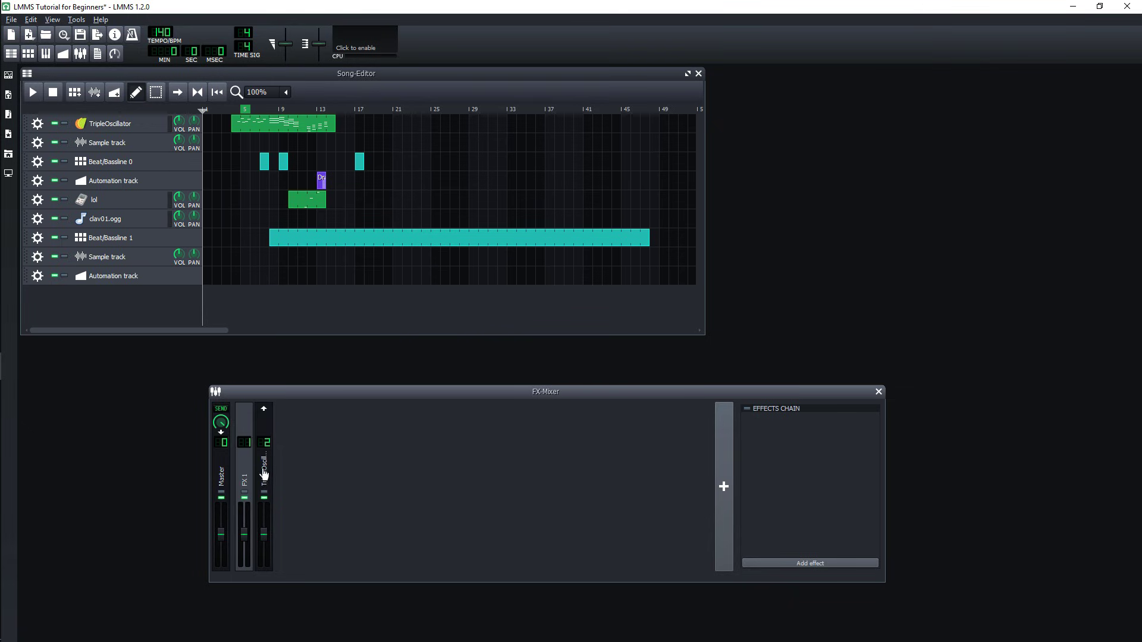
pyautogui.click(266, 414)
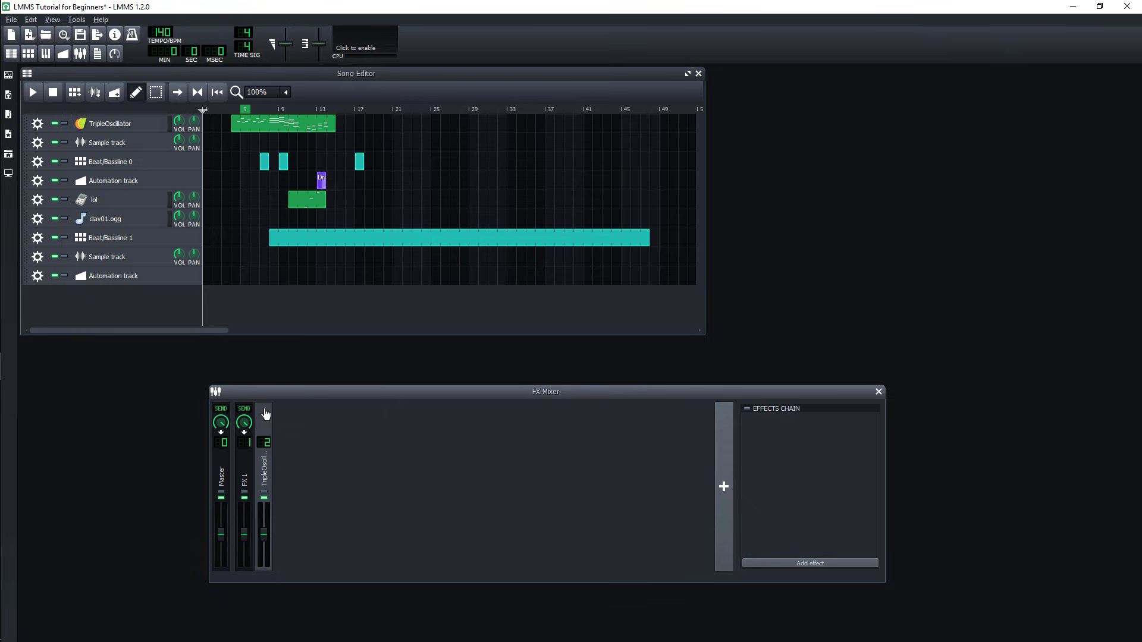
pyautogui.click(241, 471)
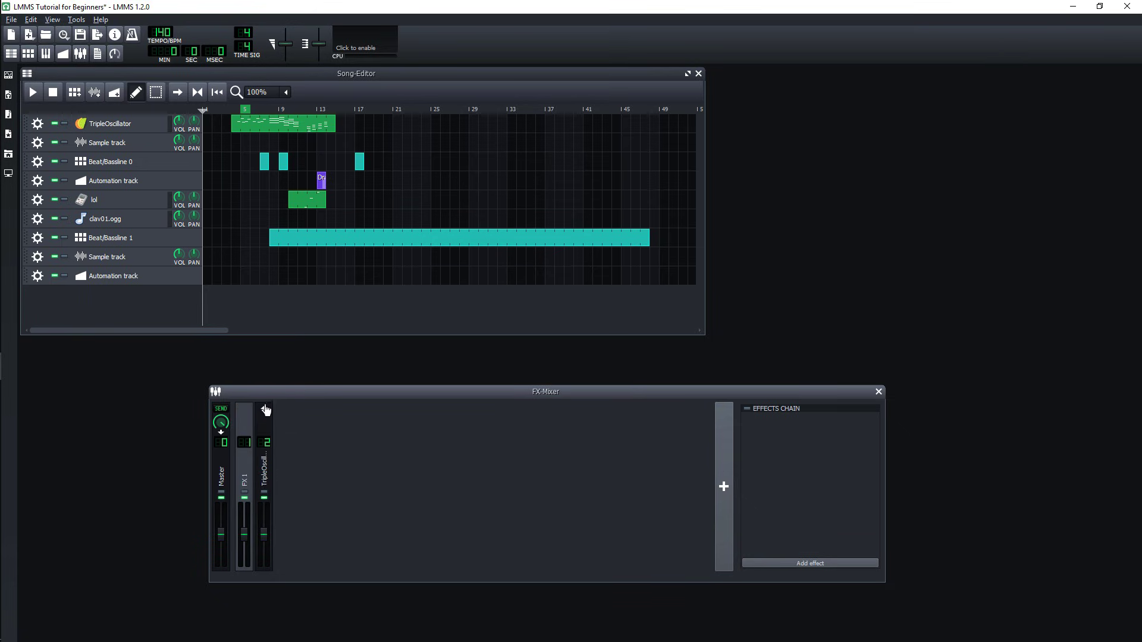
pyautogui.click(266, 479)
pyautogui.moveTo(266, 540); pyautogui.dragTo(270, 538)
# Check the TripleOscillator and lol instruments, then solo the TripleOscillator mixer channel.
pyautogui.click(132, 126)
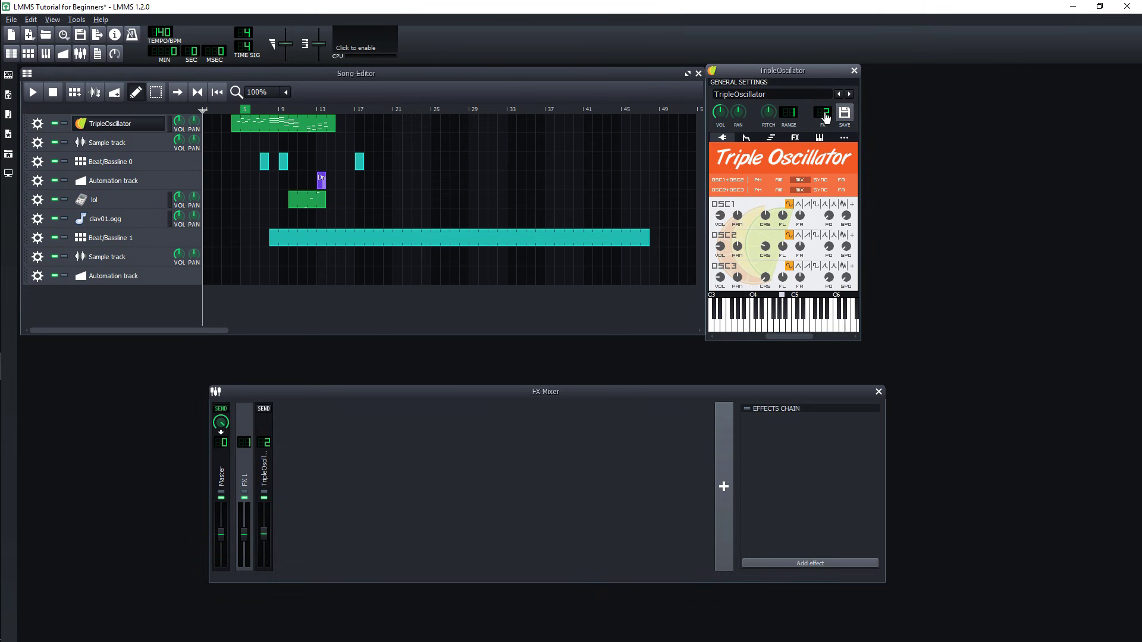
pyautogui.click(125, 204)
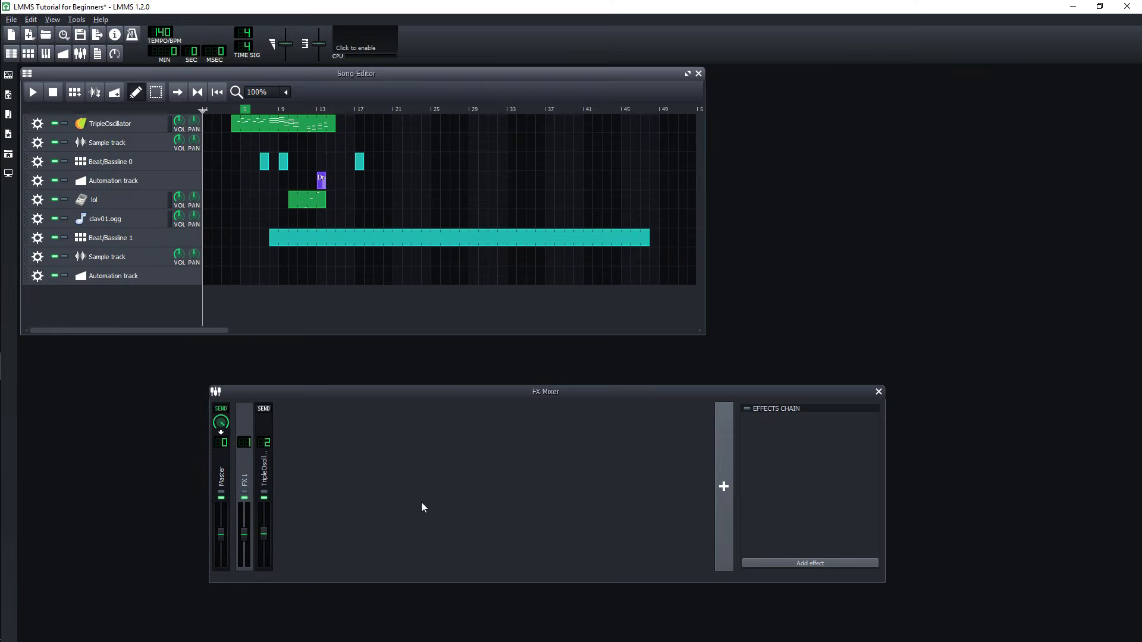
pyautogui.click(264, 493)
pyautogui.click(265, 476)
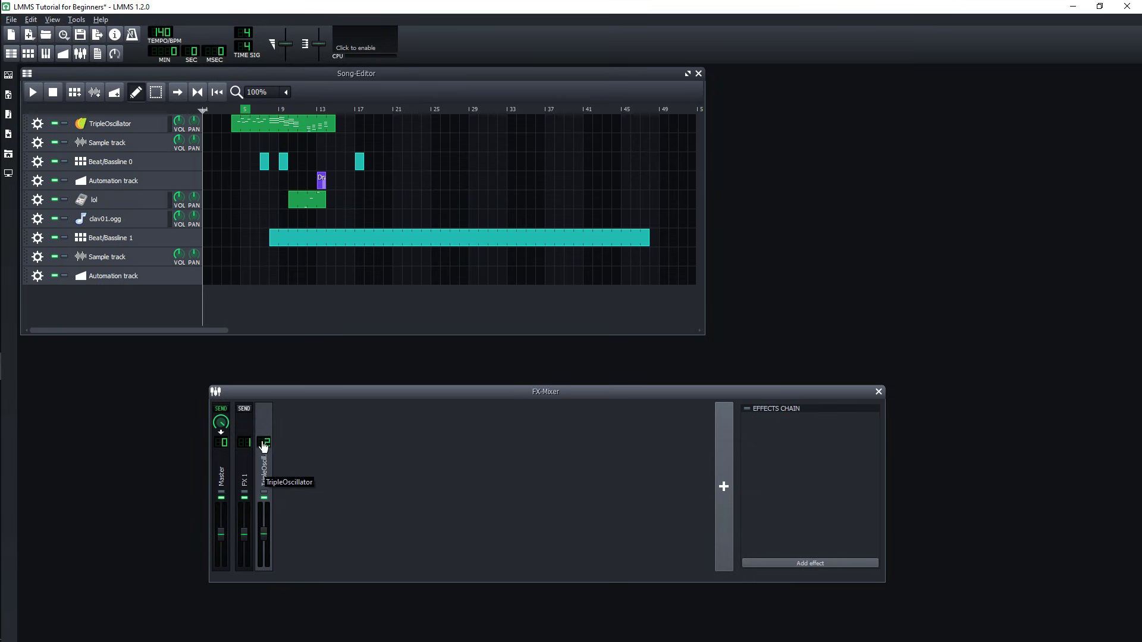
# Put an Amplifier effect on the TripleOscillator channel, then select Master's effects chain.
pyautogui.rightClick(265, 474)
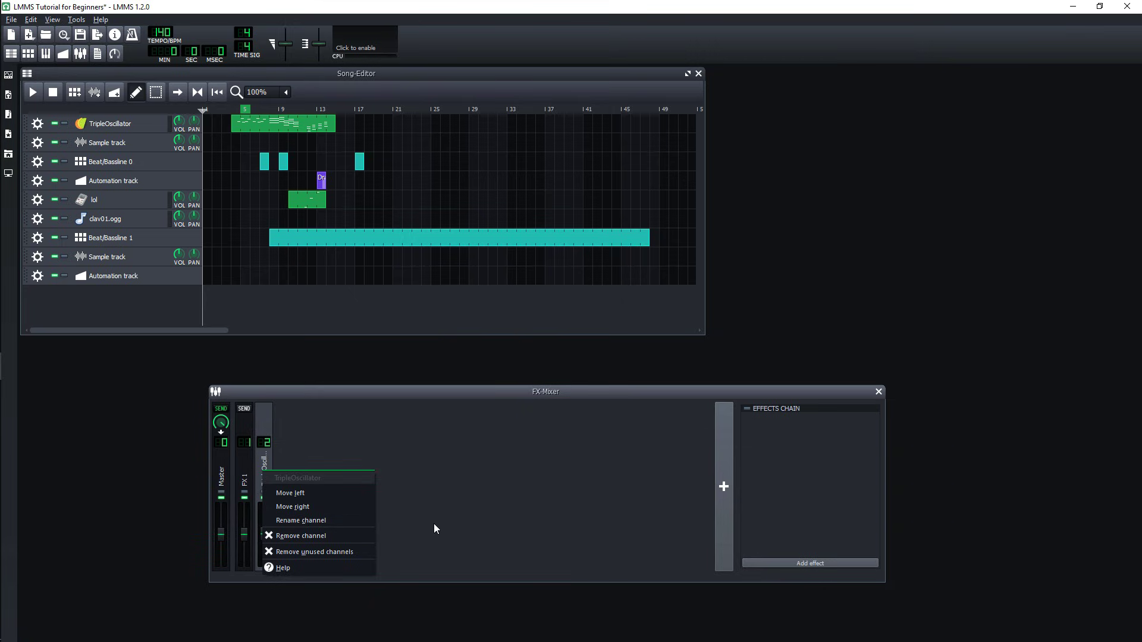
pyautogui.click(473, 495)
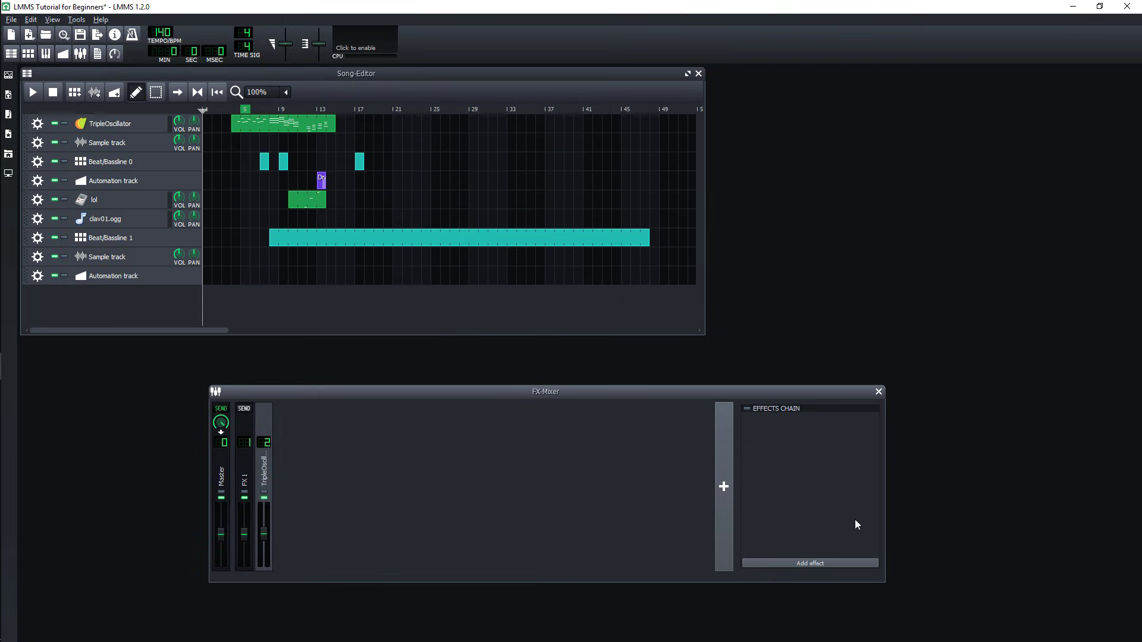
pyautogui.click(836, 565)
pyautogui.doubleClick(438, 312)
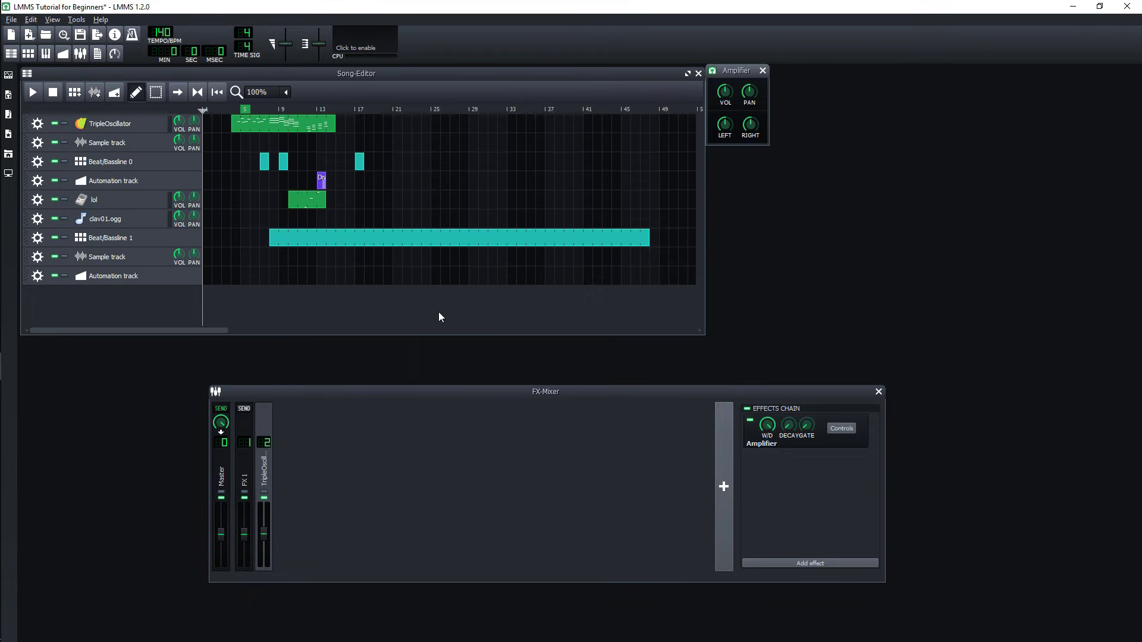
pyautogui.click(246, 479)
pyautogui.click(223, 486)
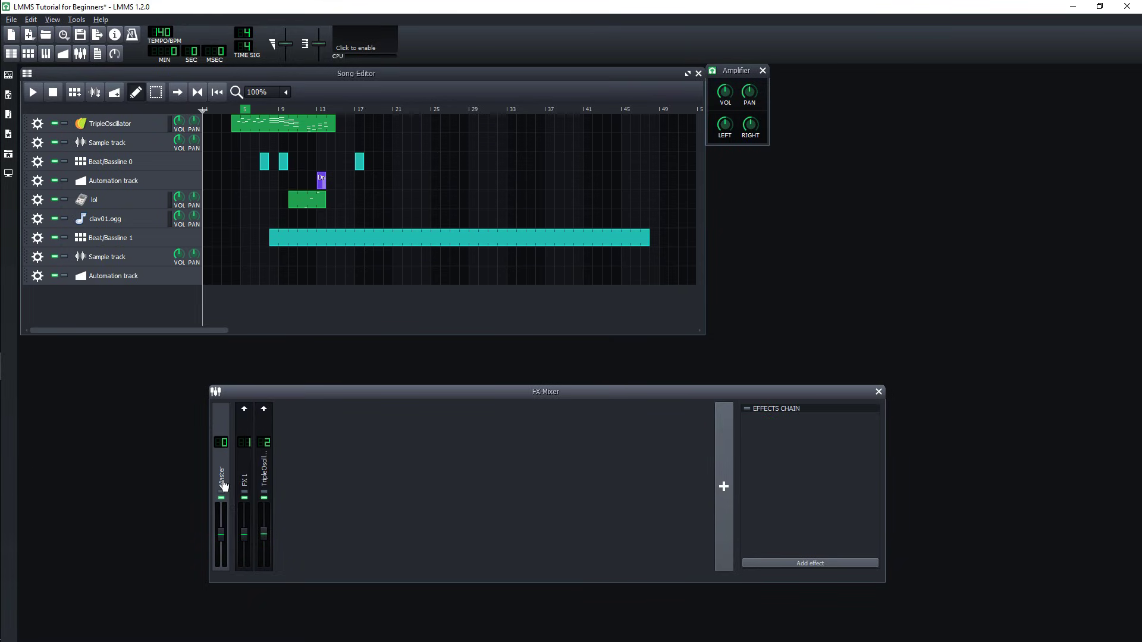
# Add Calf Reverb LADSPA to the Master channel and place its controls over the mixer.
pyautogui.click(803, 564)
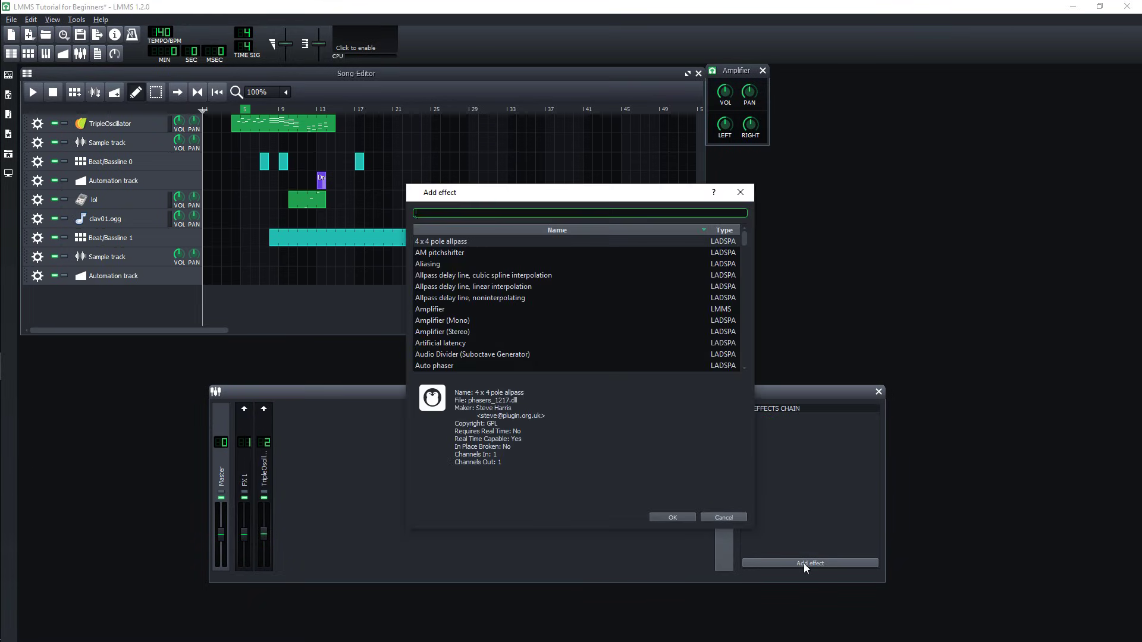
pyautogui.moveTo(744, 238); pyautogui.dragTo(743, 269)
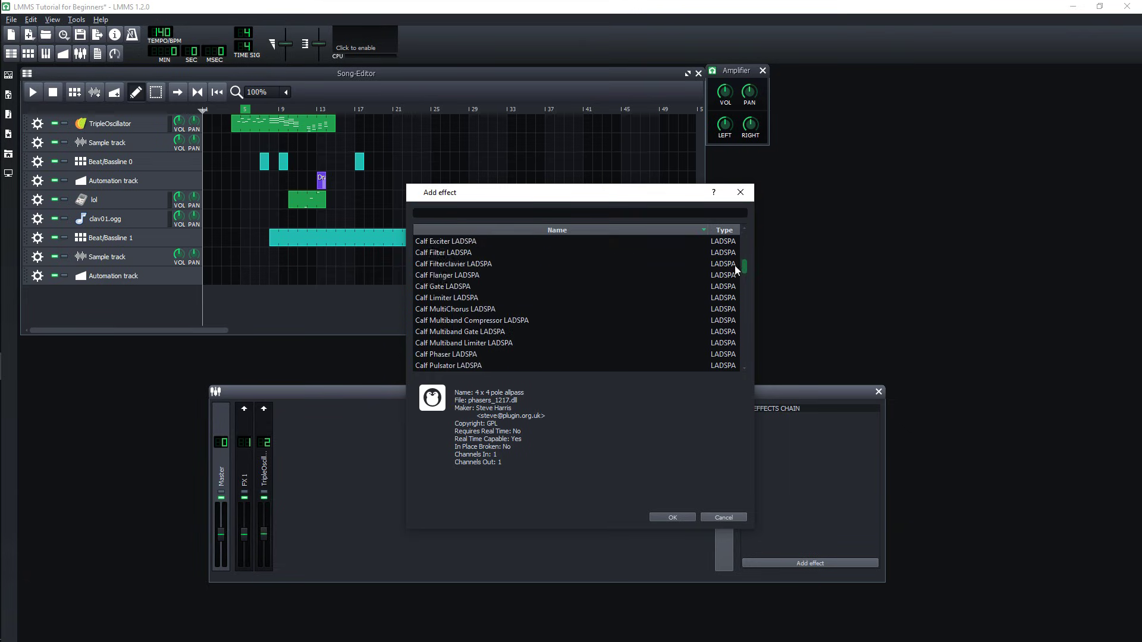
pyautogui.doubleClick(430, 320)
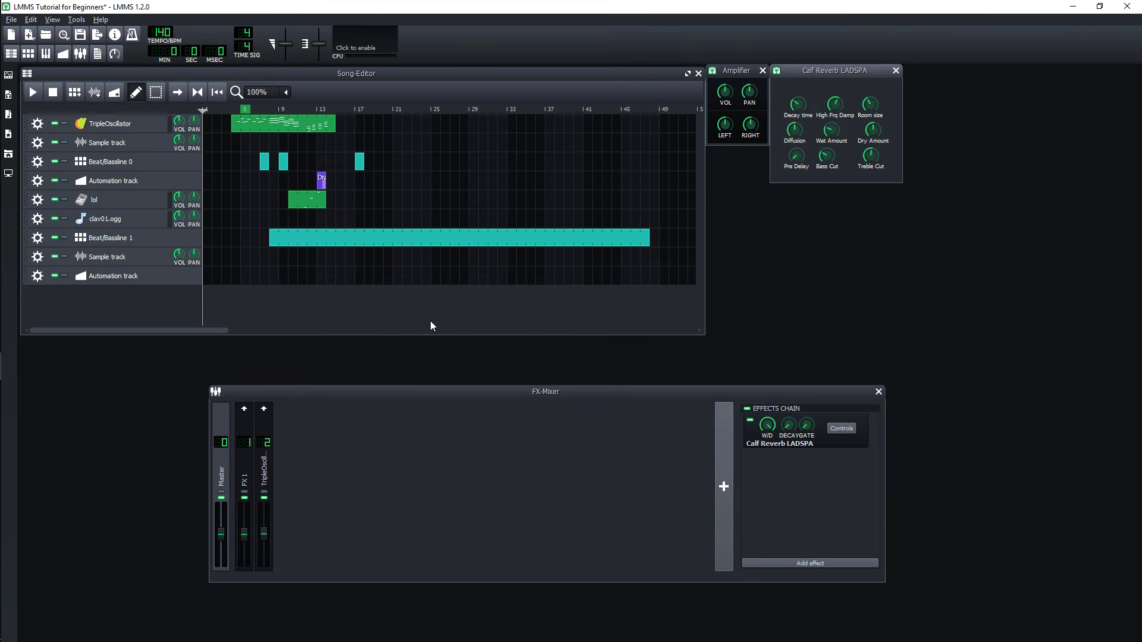
pyautogui.moveTo(830, 69); pyautogui.dragTo(491, 443)
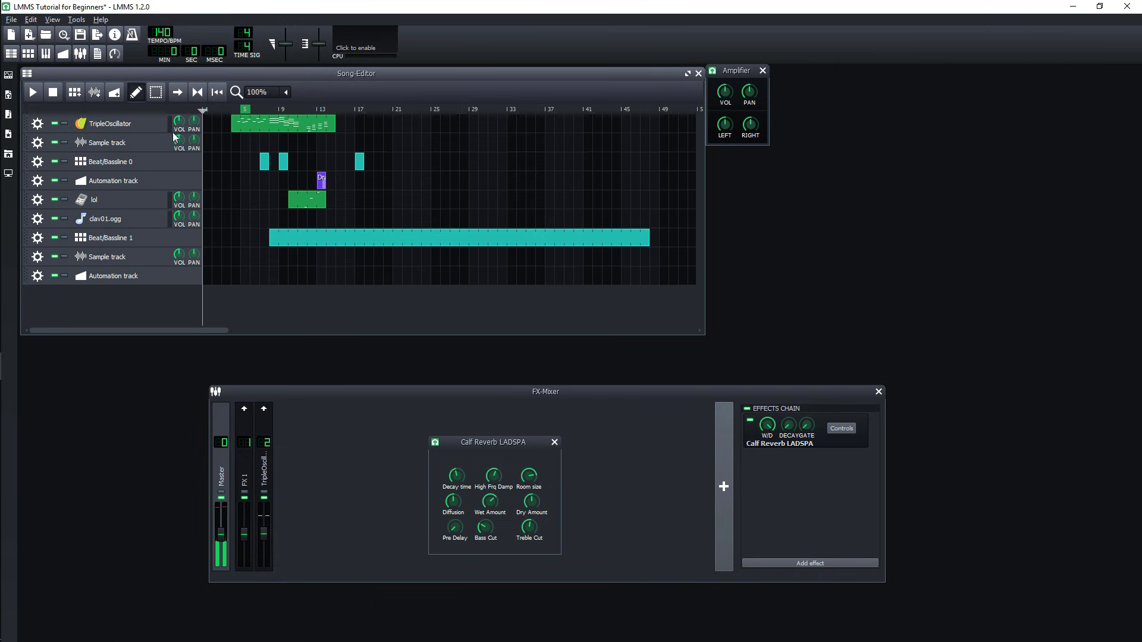
# View the FX 1 and TripleOscillator chains, then toggle Master's effects chain and Calf Reverb off and on.
pyautogui.click(243, 473)
pyautogui.click(265, 471)
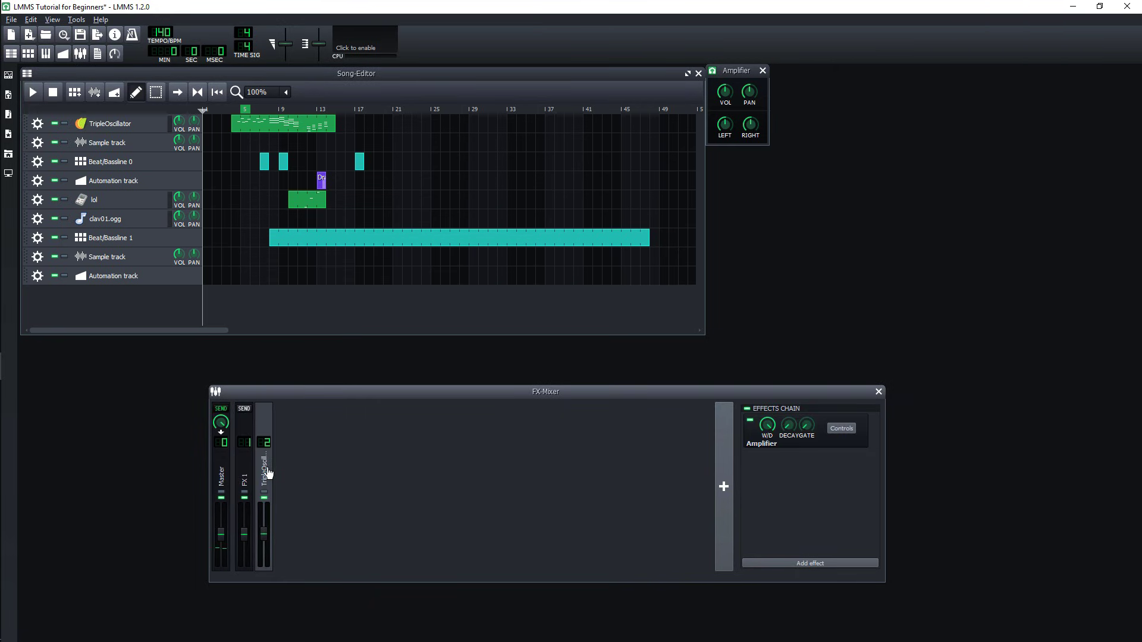
pyautogui.click(747, 409)
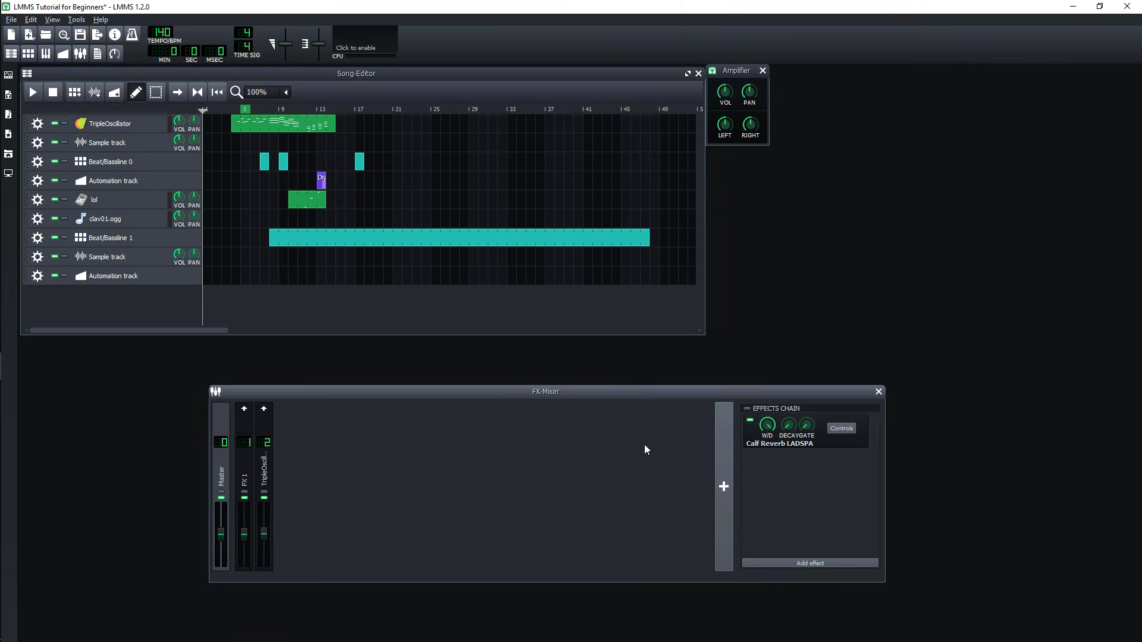
pyautogui.click(171, 127)
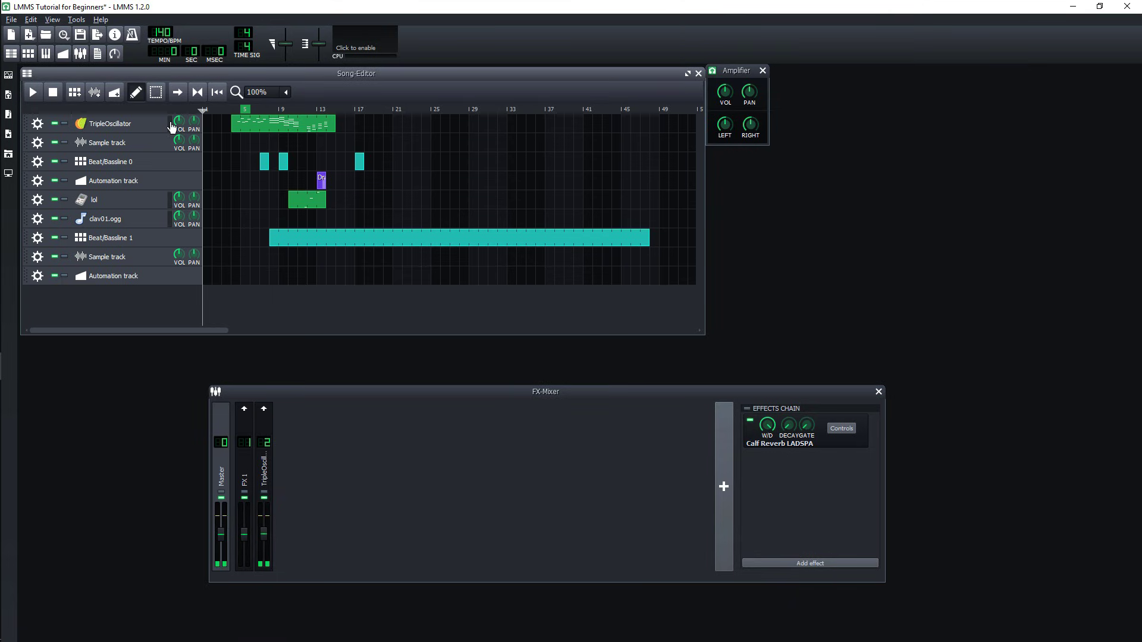
pyautogui.click(747, 409)
pyautogui.click(751, 423)
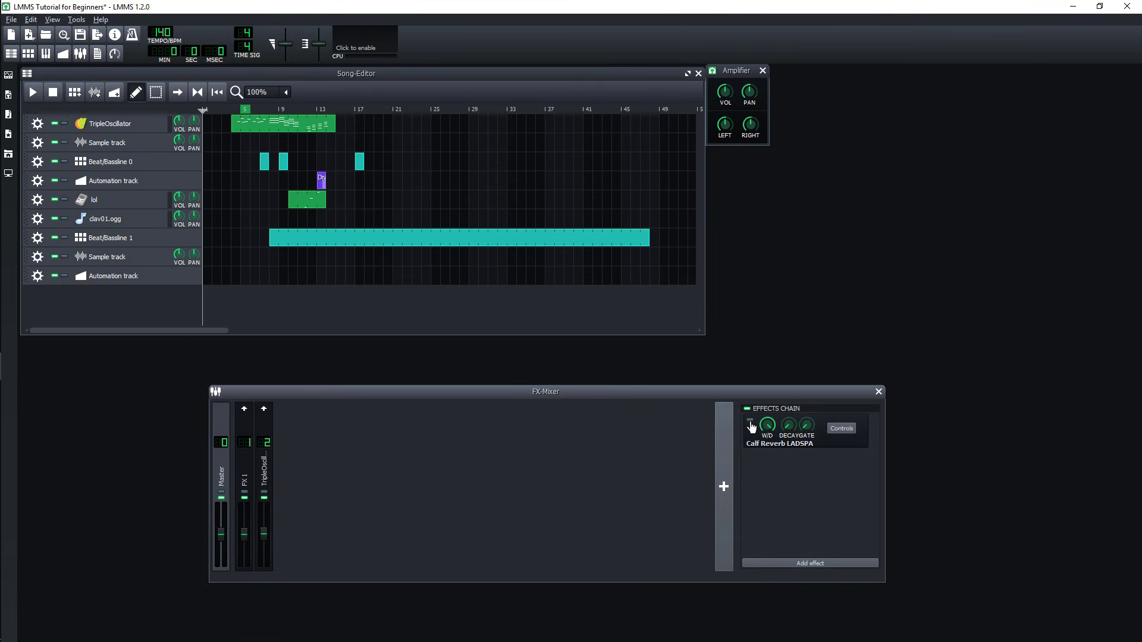
pyautogui.click(750, 422)
# Add an Auto phaser effect to the Master channel after Calf Reverb.
pyautogui.click(806, 562)
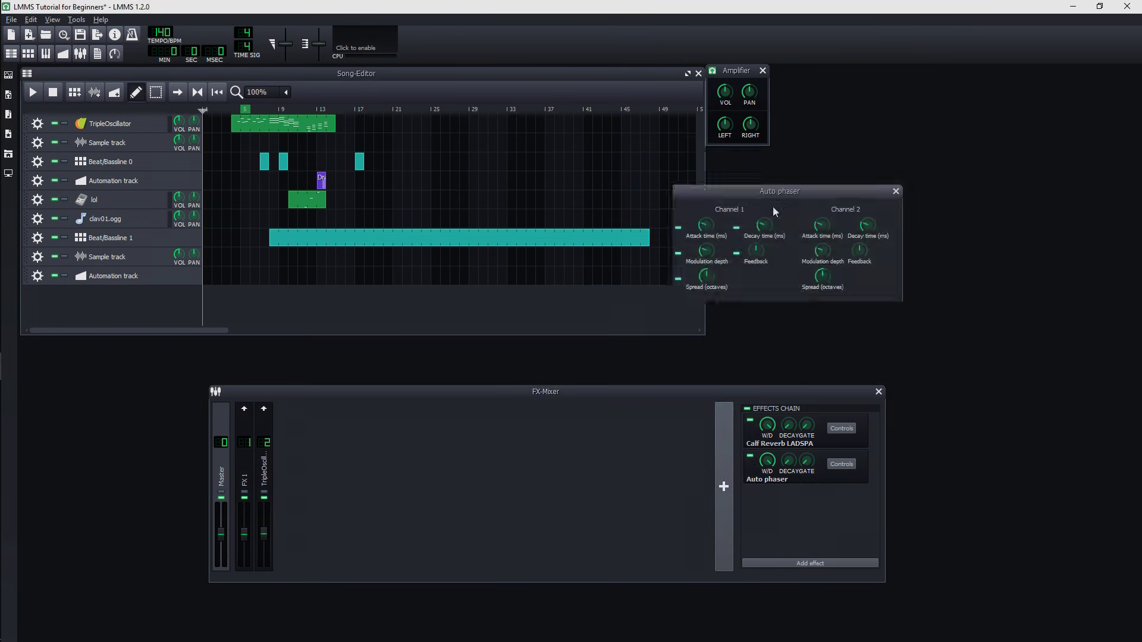
pyautogui.moveTo(772, 206); pyautogui.dragTo(487, 441)
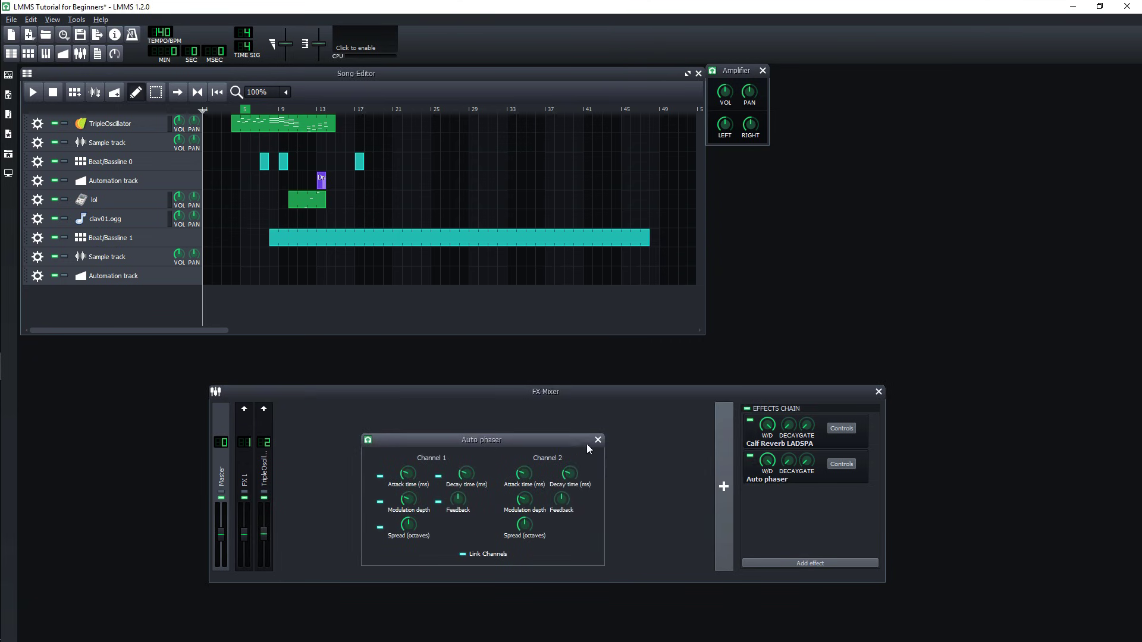
pyautogui.click(597, 441)
# Check the Auto phaser's Move up/down/Remove options and reposition its controls window.
pyautogui.rightClick(800, 478)
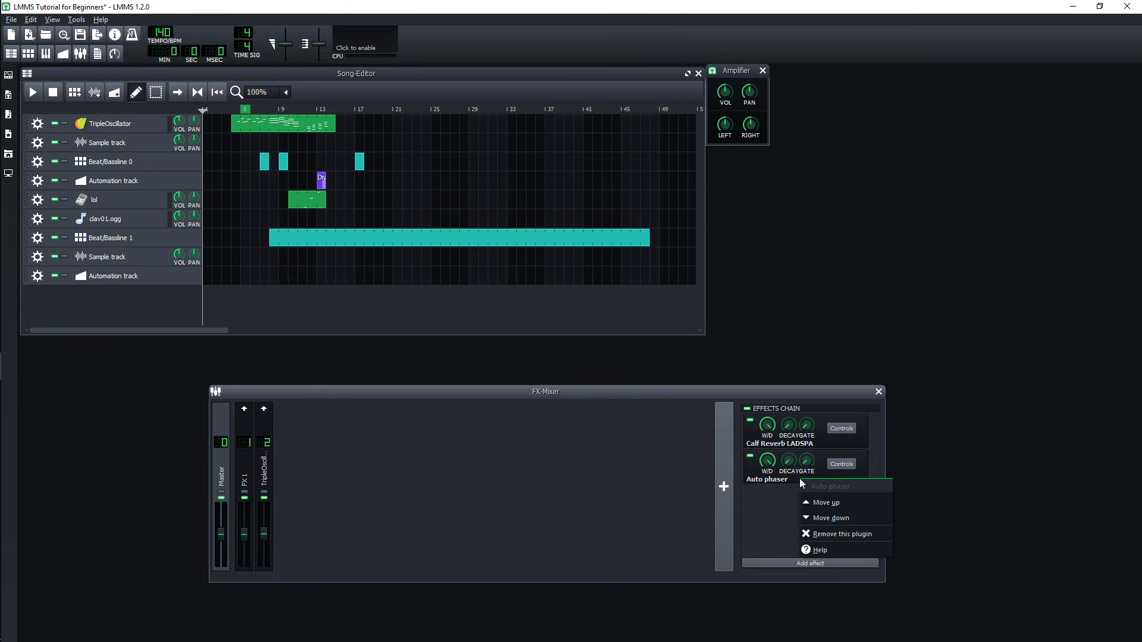
pyautogui.click(830, 505)
pyautogui.click(842, 464)
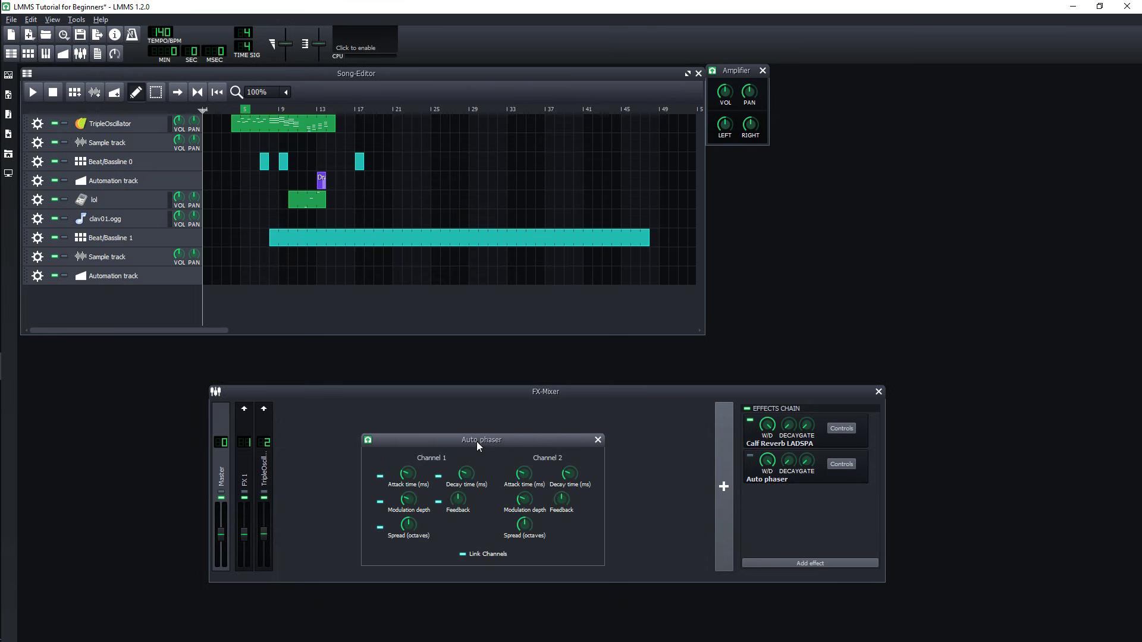
pyautogui.moveTo(476, 442); pyautogui.dragTo(874, 213)
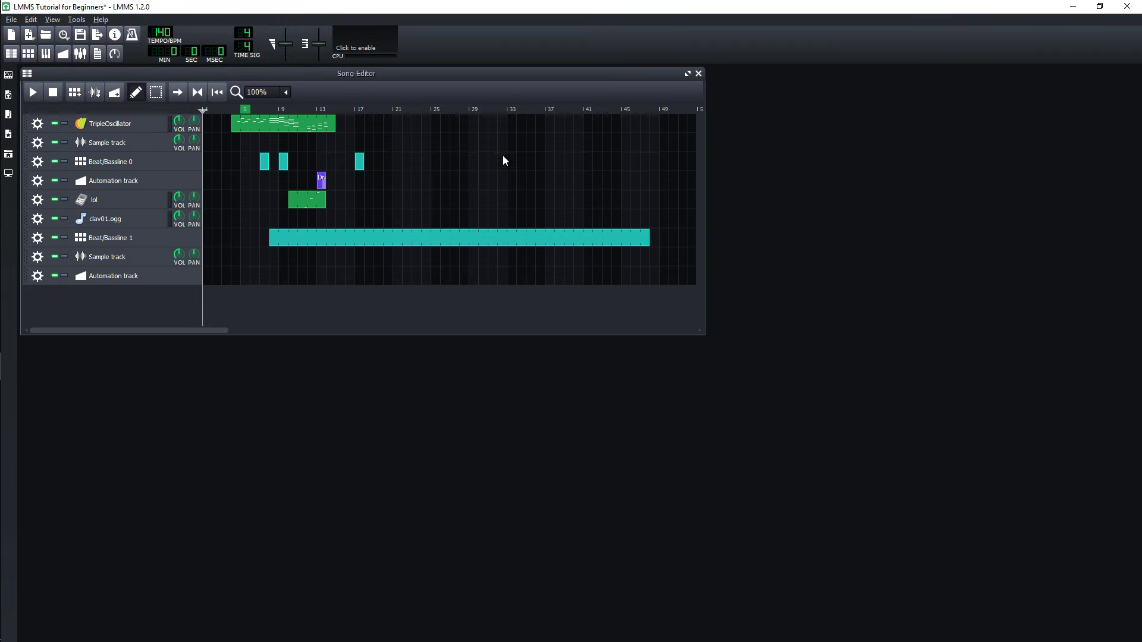
# Open Project Notes, move the window lower right, and rearrange its editing and formatting toolbars.
pyautogui.click(97, 54)
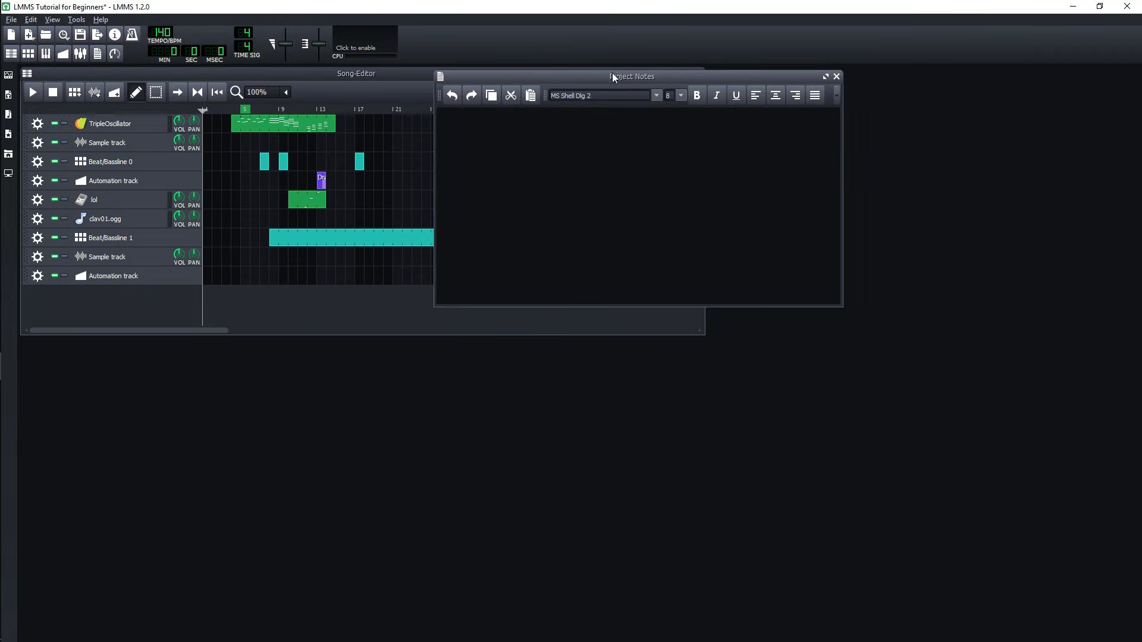
pyautogui.moveTo(630, 73)
pyautogui.mouseDown()
pyautogui.moveTo(851, 362)
pyautogui.moveTo(860, 353)
pyautogui.mouseUp()
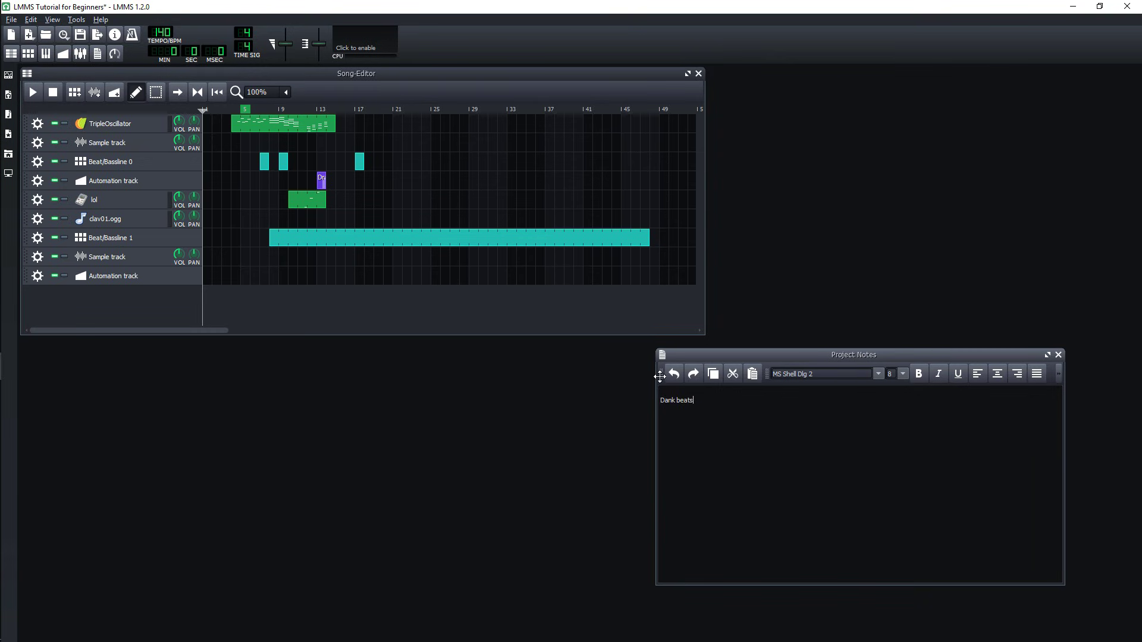
pyautogui.moveTo(660, 376); pyautogui.dragTo(659, 416)
pyautogui.moveTo(670, 376); pyautogui.dragTo(735, 560)
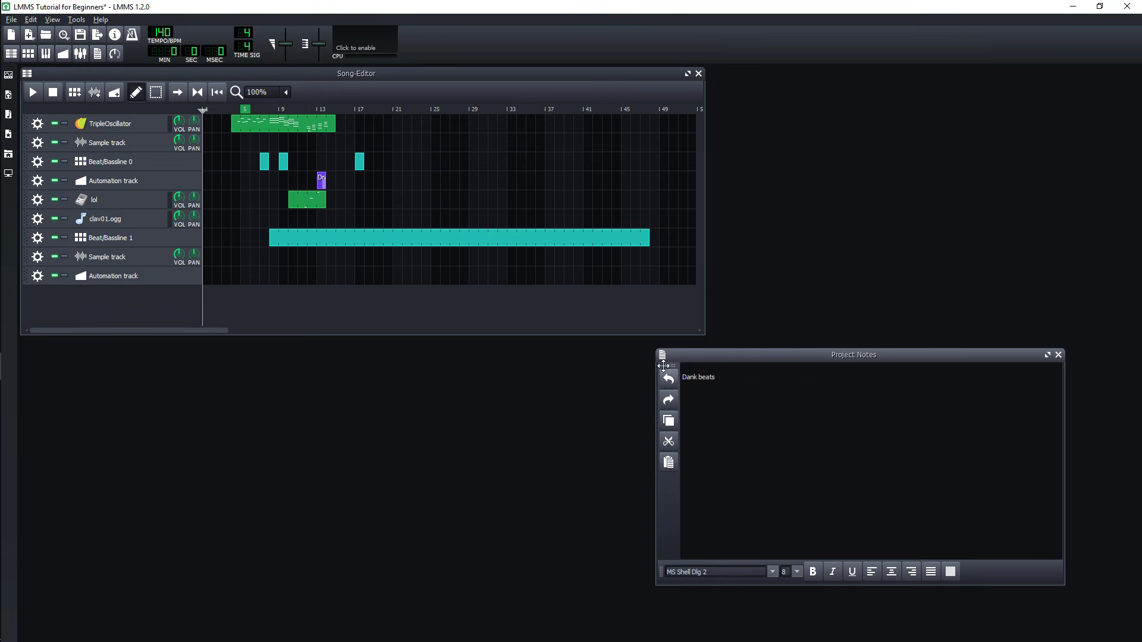
pyautogui.moveTo(668, 366); pyautogui.dragTo(763, 366)
# Type a follow-up line, give a word a new text colour, and close the notes.
pyautogui.write('the')
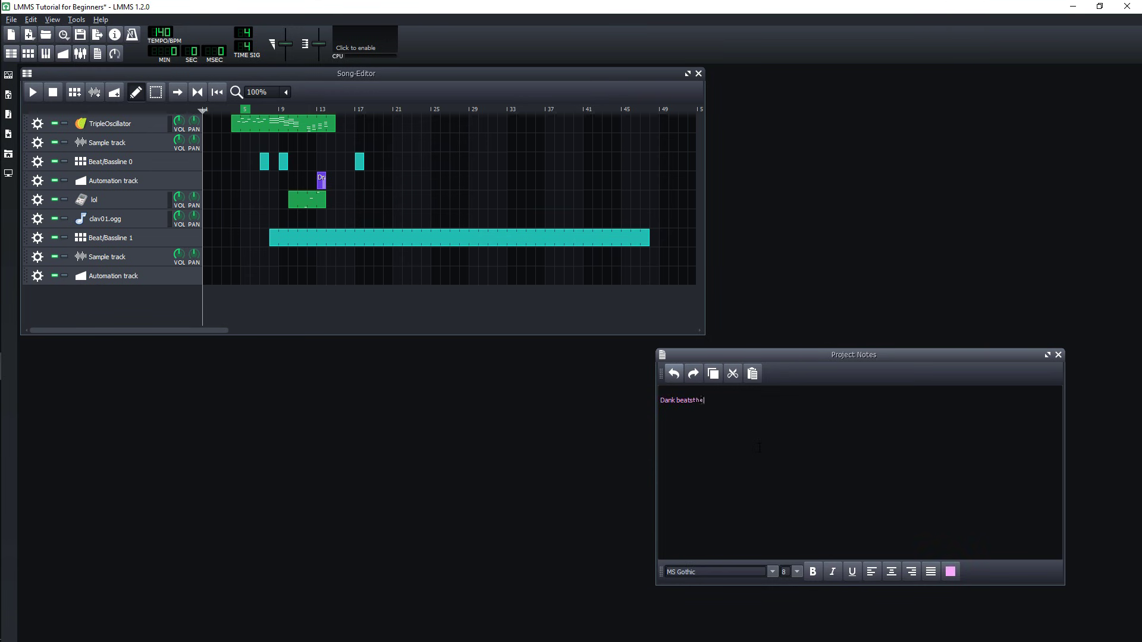
pyautogui.write('nkith')
pyautogui.doubleClick(748, 399)
pyautogui.click(950, 572)
pyautogui.click(628, 263)
pyautogui.click(651, 437)
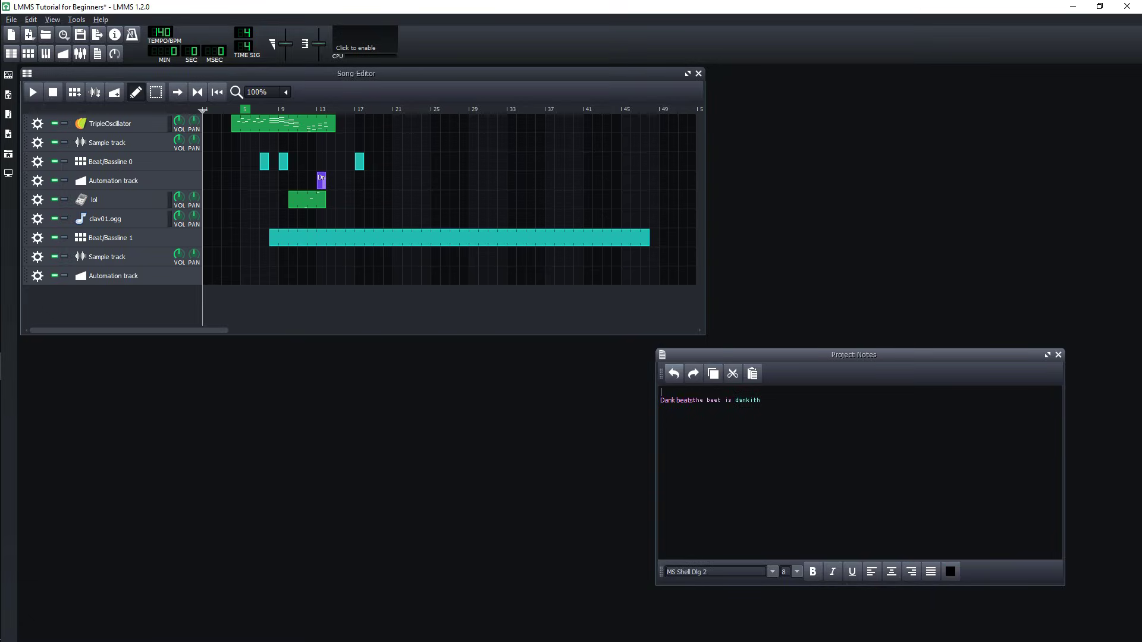
pyautogui.click(1058, 356)
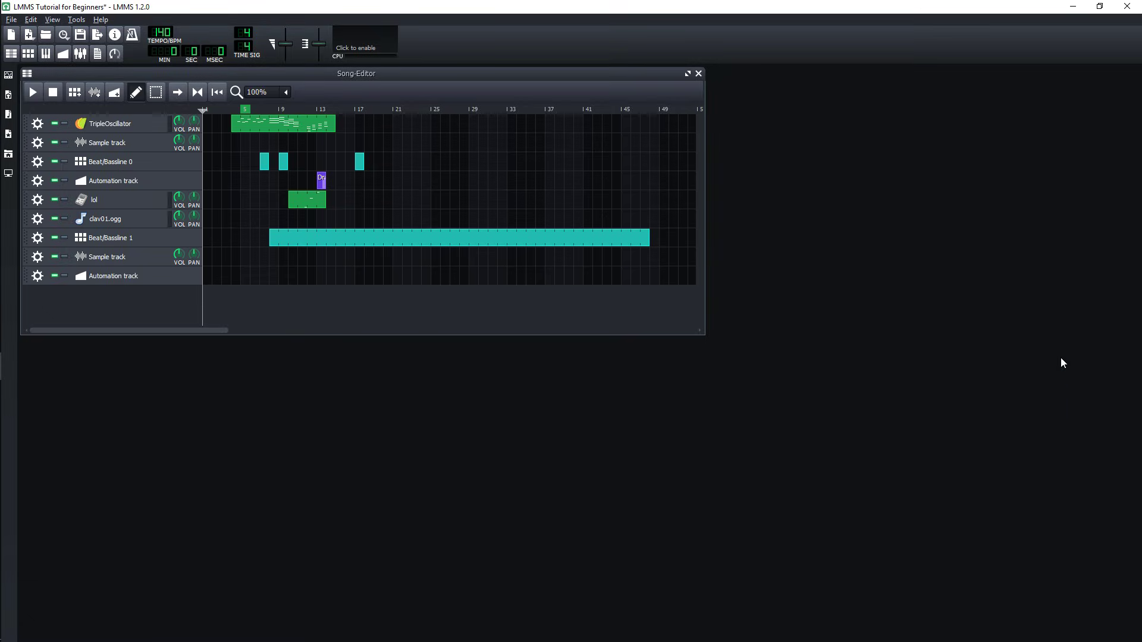
# Add an LFO controller to the Controller Rack, moved to the lower right.
pyautogui.click(114, 54)
pyautogui.moveTo(556, 254); pyautogui.dragTo(780, 415)
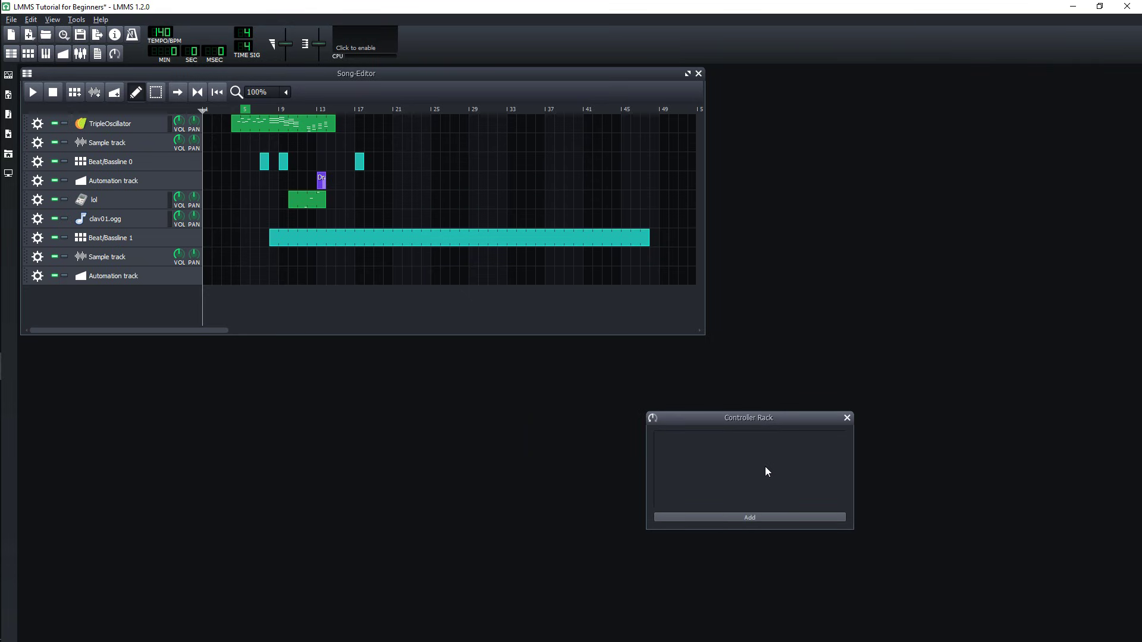
pyautogui.click(746, 516)
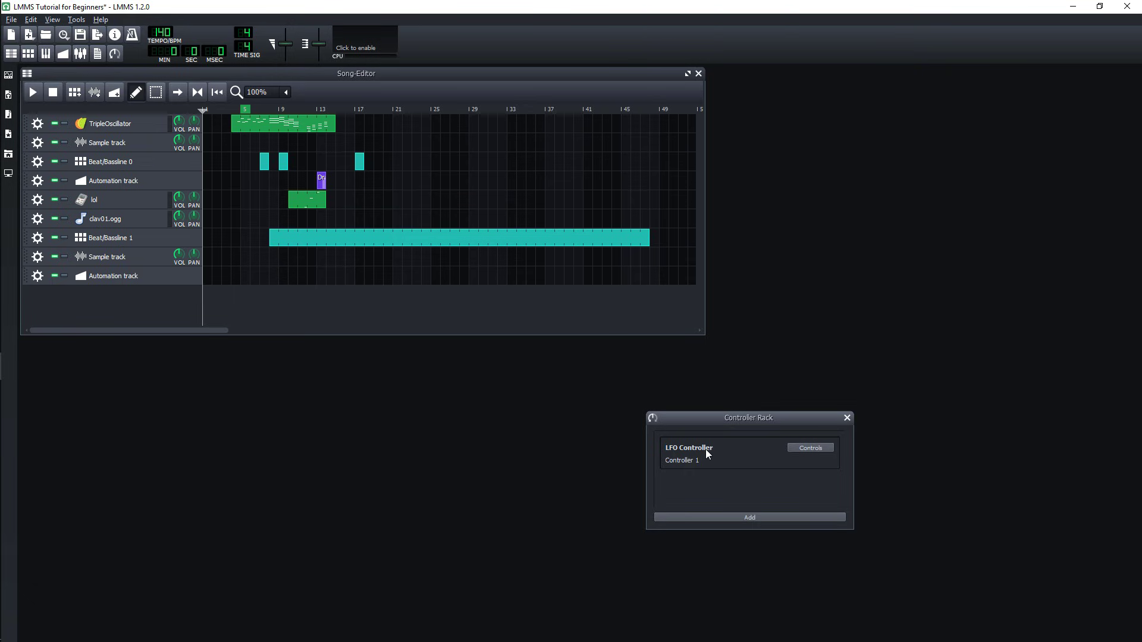
# Connect the TripleOscillator's PITCH knob to Controller 1, the LFO.
pyautogui.click(800, 449)
pyautogui.moveTo(801, 69); pyautogui.dragTo(550, 456)
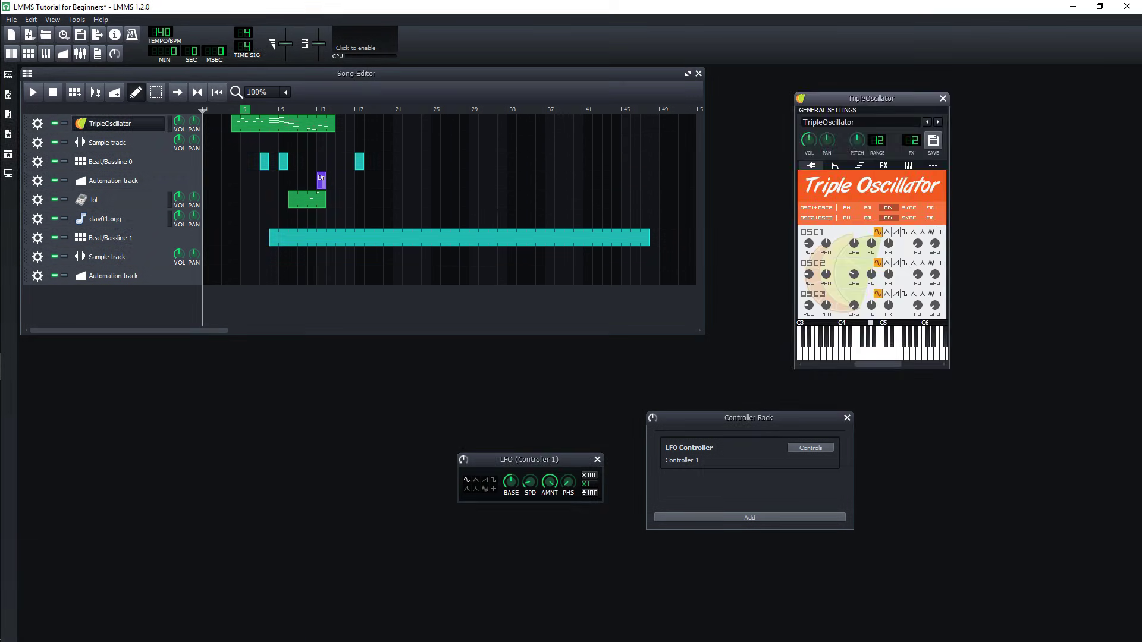
pyautogui.rightClick(850, 142)
pyautogui.click(876, 244)
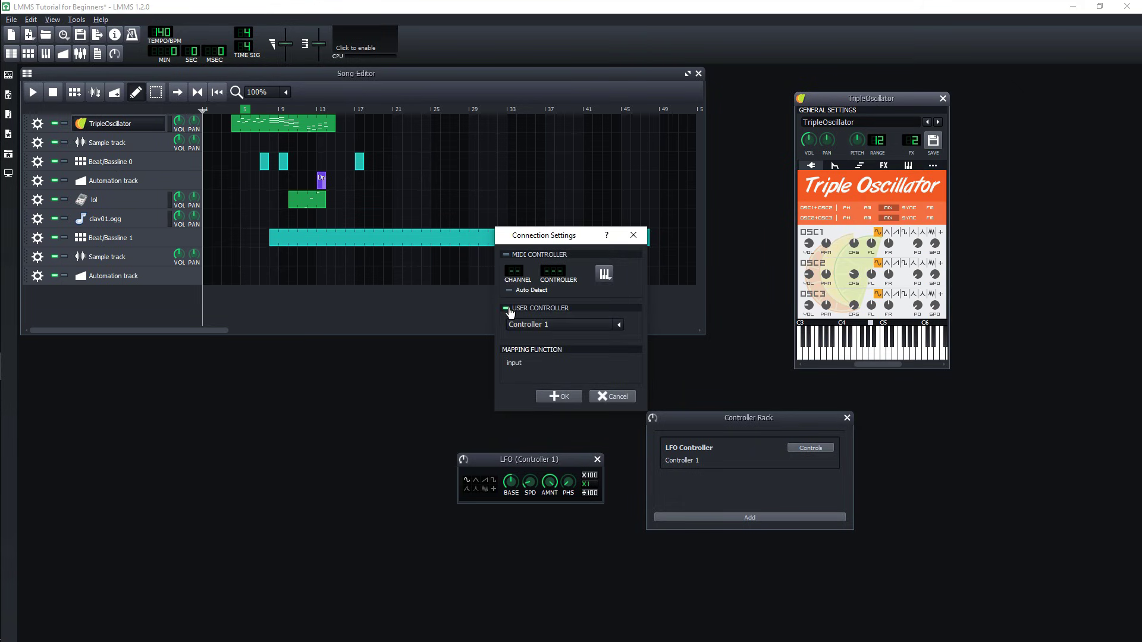
pyautogui.click(557, 395)
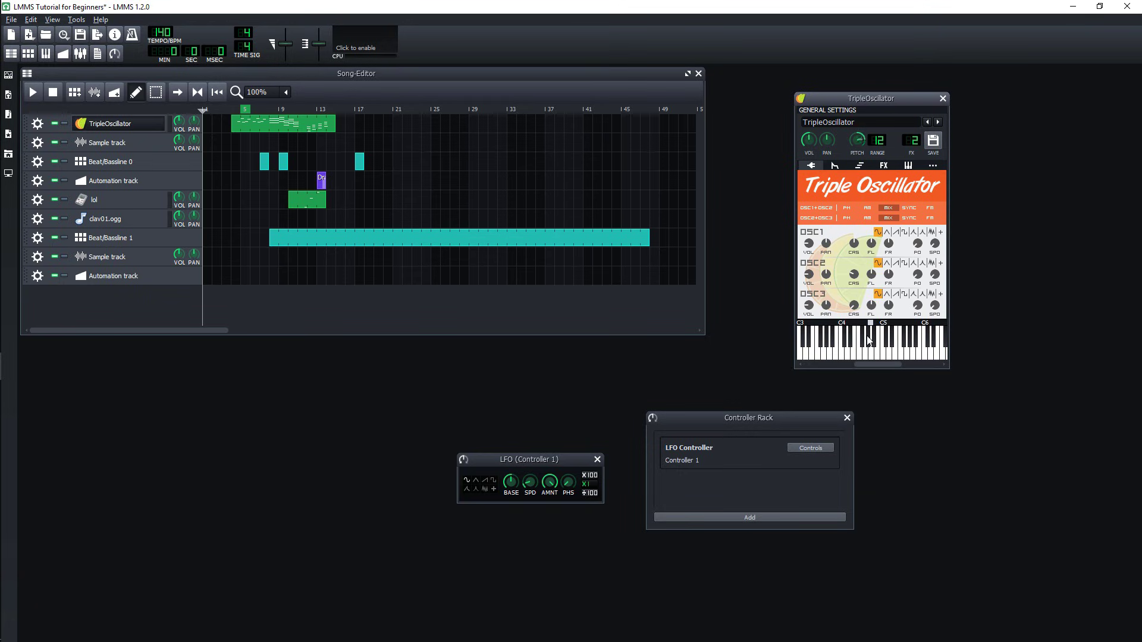
# Close the LFO settings, Controller Rack and TripleOscillator windows.
pyautogui.click(598, 460)
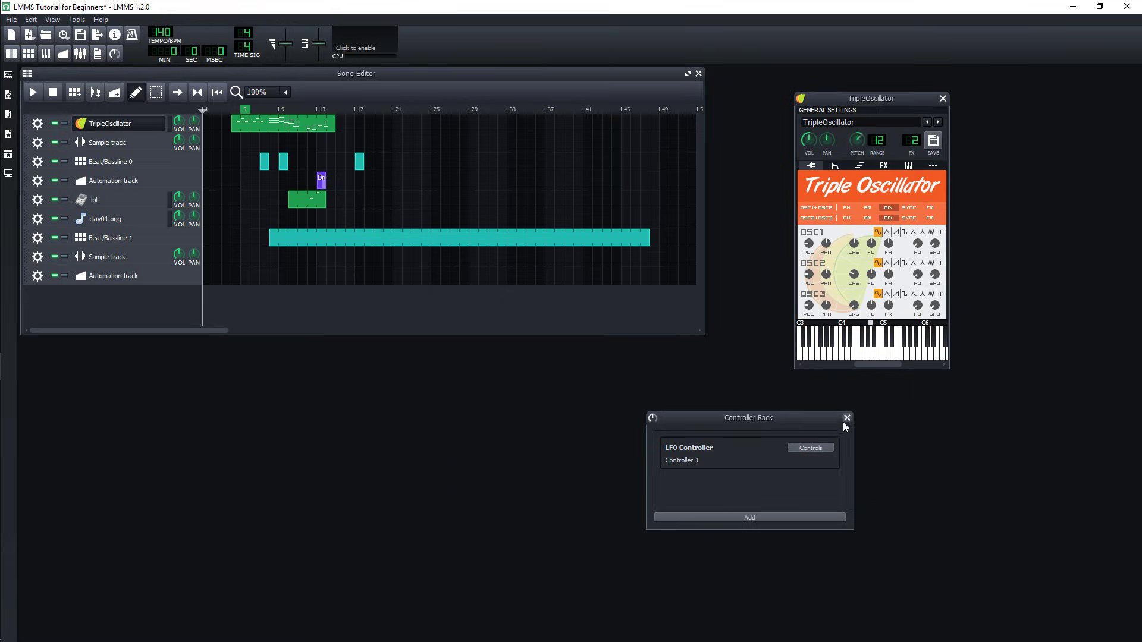
pyautogui.click(846, 418)
pyautogui.click(942, 99)
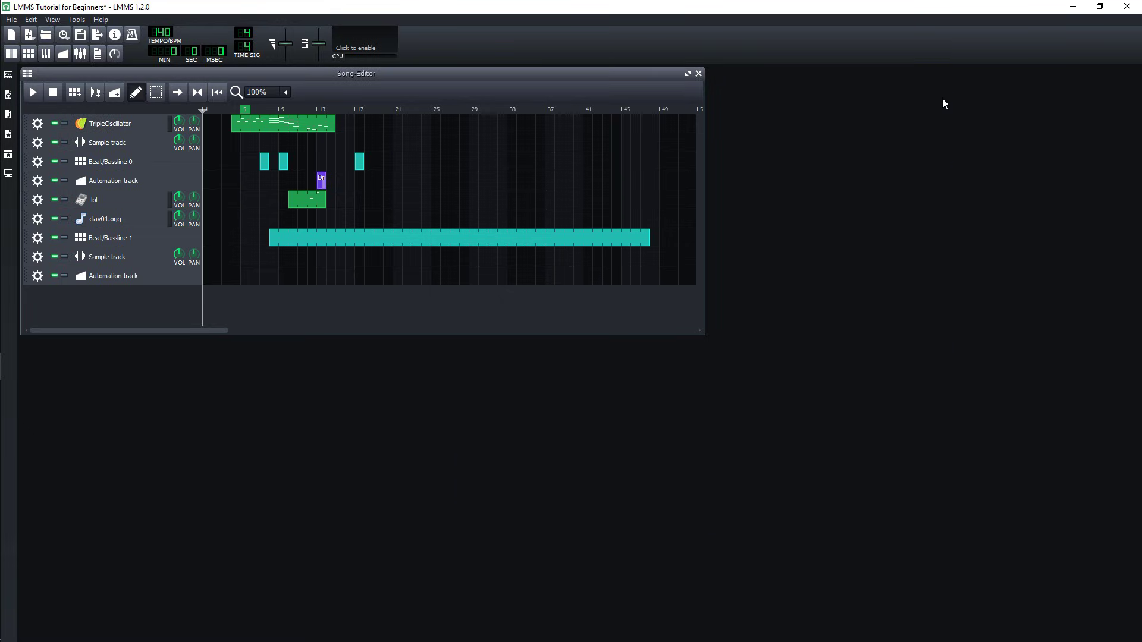